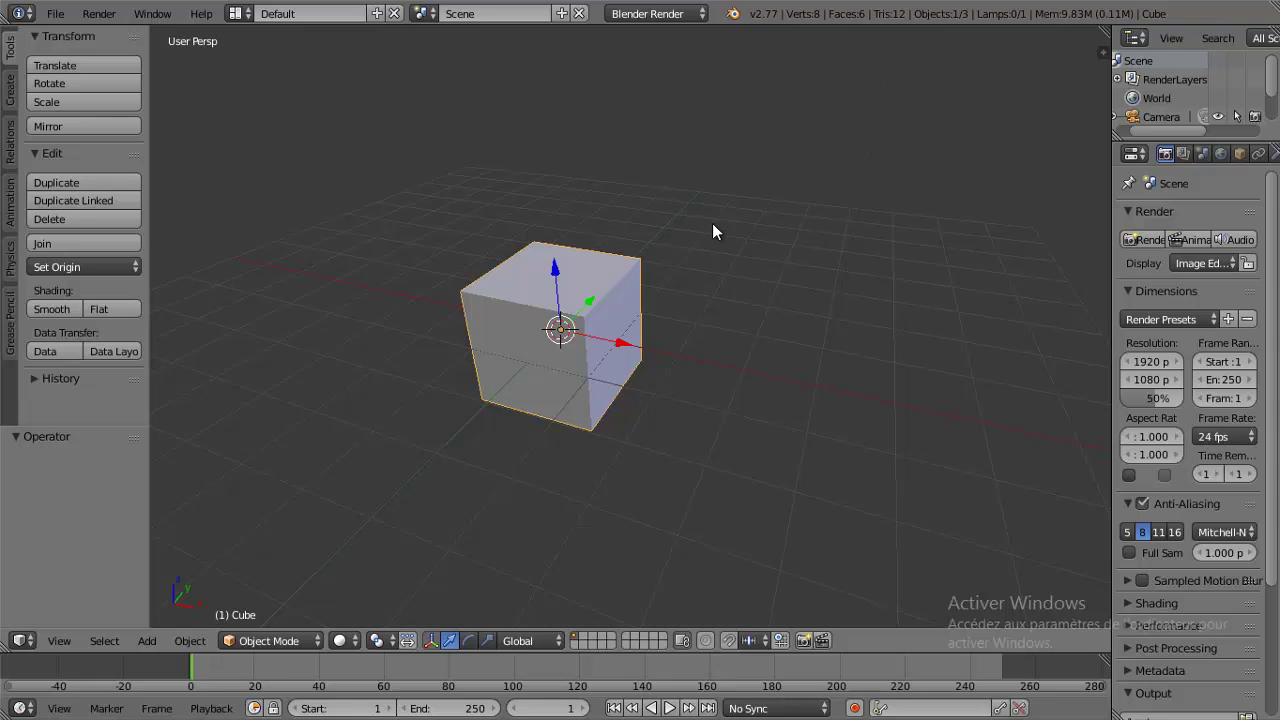
# - Delete the default cube
pyautogui.moveTo(712, 223)
pyautogui.mouseDown(button='middle')
pyautogui.moveTo(690, 253)
pyautogui.moveTo(606, 205)
pyautogui.moveTo(697, 204)
pyautogui.mouseUp(button='middle')
pyautogui.press('Delete')
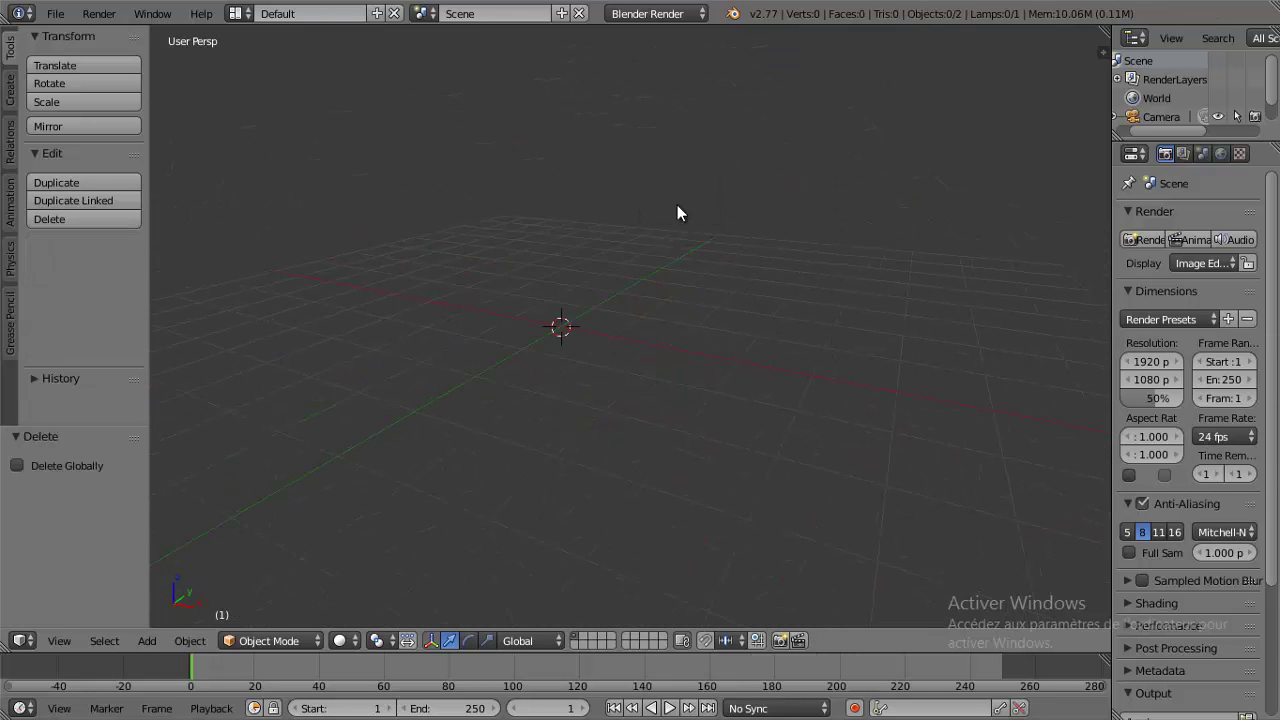
pyautogui.scroll(-2, 571, 255)
pyautogui.scroll(-2, 566, 240)
pyautogui.moveTo(562, 231)
pyautogui.mouseDown(button='middle')
pyautogui.moveTo(611, 306)
pyautogui.moveTo(609, 291)
pyautogui.mouseUp(button='middle')
# - Add a plane and scale it up by about 7.936
pyautogui.hotkey('shift', 'a')
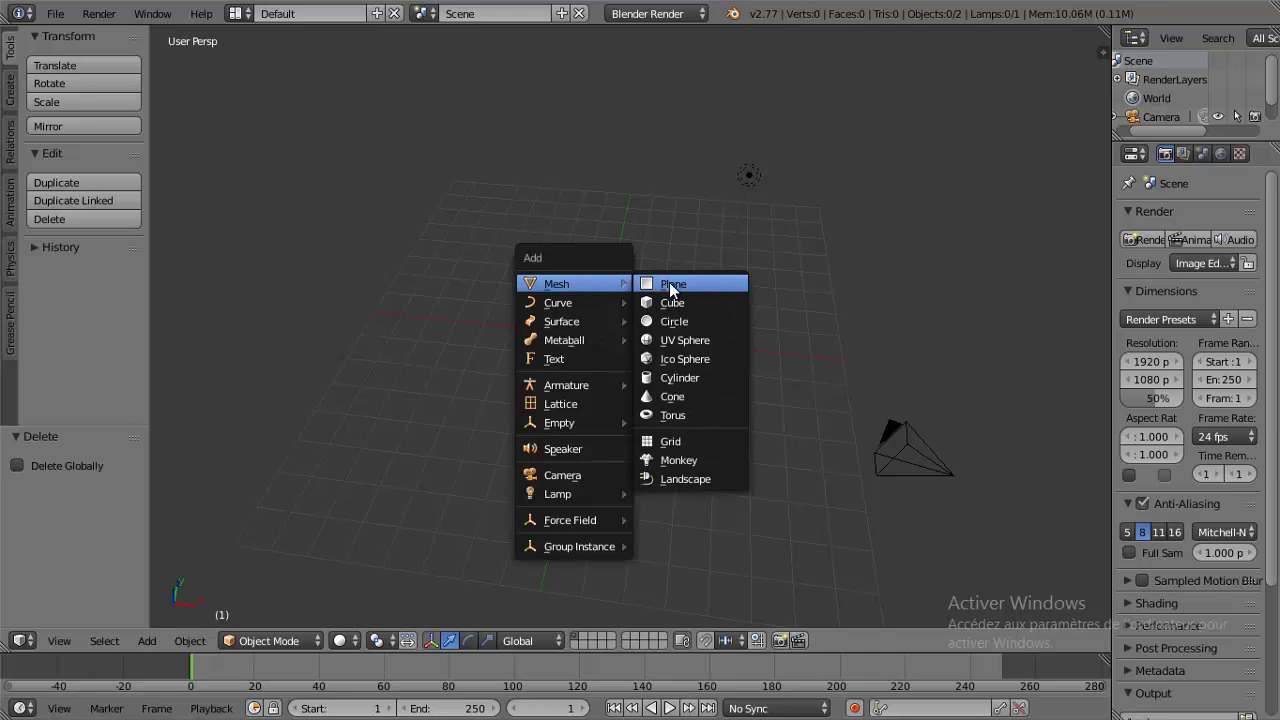
pyautogui.click(672, 284)
pyautogui.press('s')
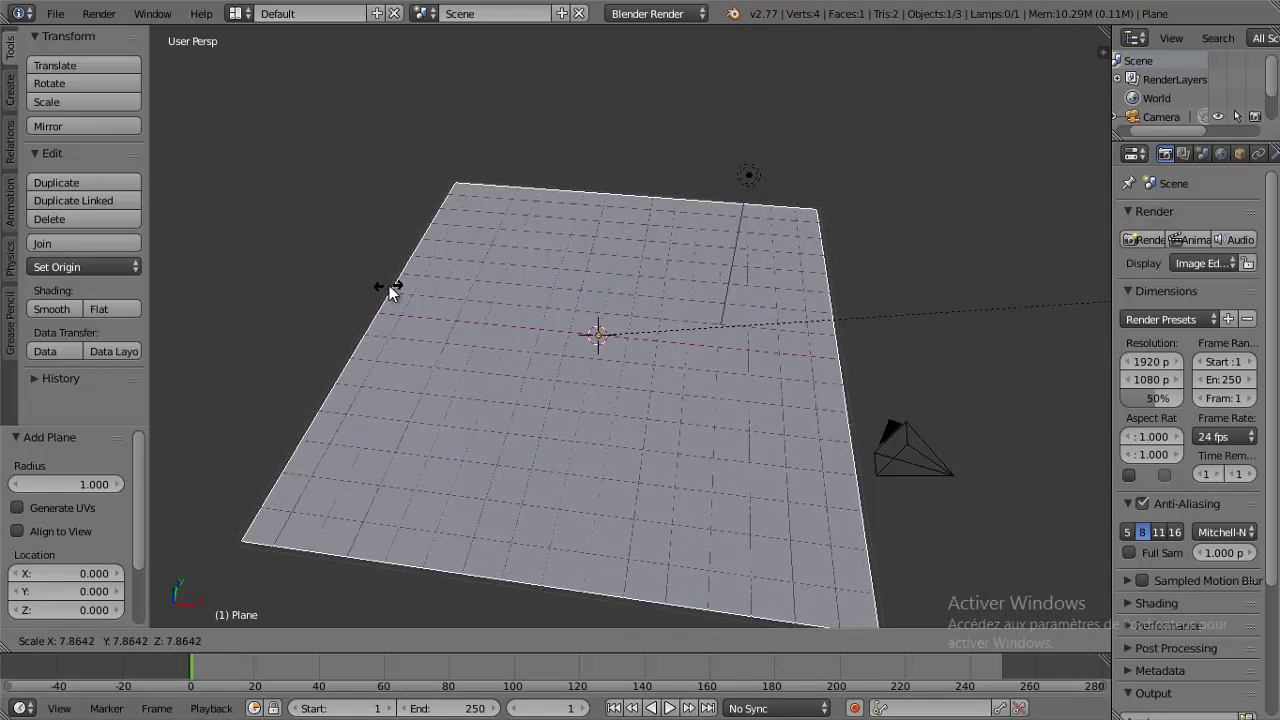
pyautogui.click(396, 286)
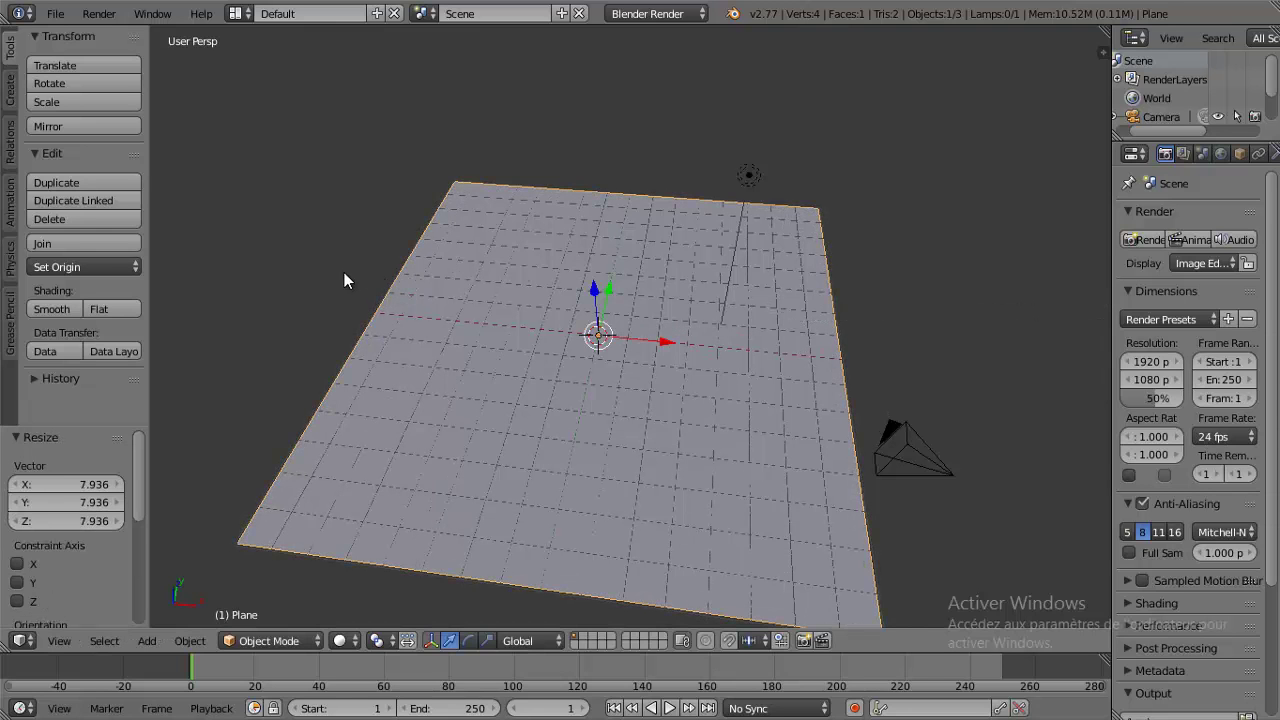
# - Stretch the plane 1.203 along Y and enter Edit Mode
pyautogui.moveTo(546, 280)
pyautogui.mouseDown(button='middle')
pyautogui.moveTo(457, 314)
pyautogui.moveTo(414, 309)
pyautogui.mouseUp(button='middle')
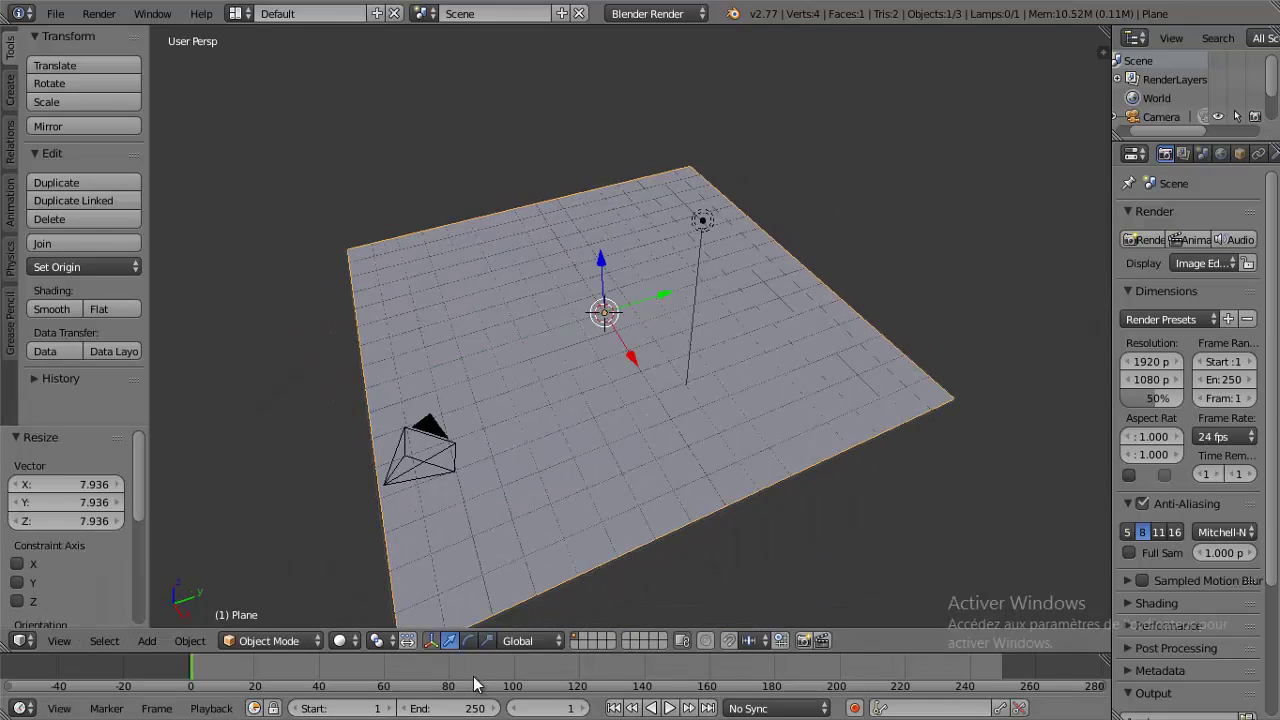
pyautogui.click(488, 642)
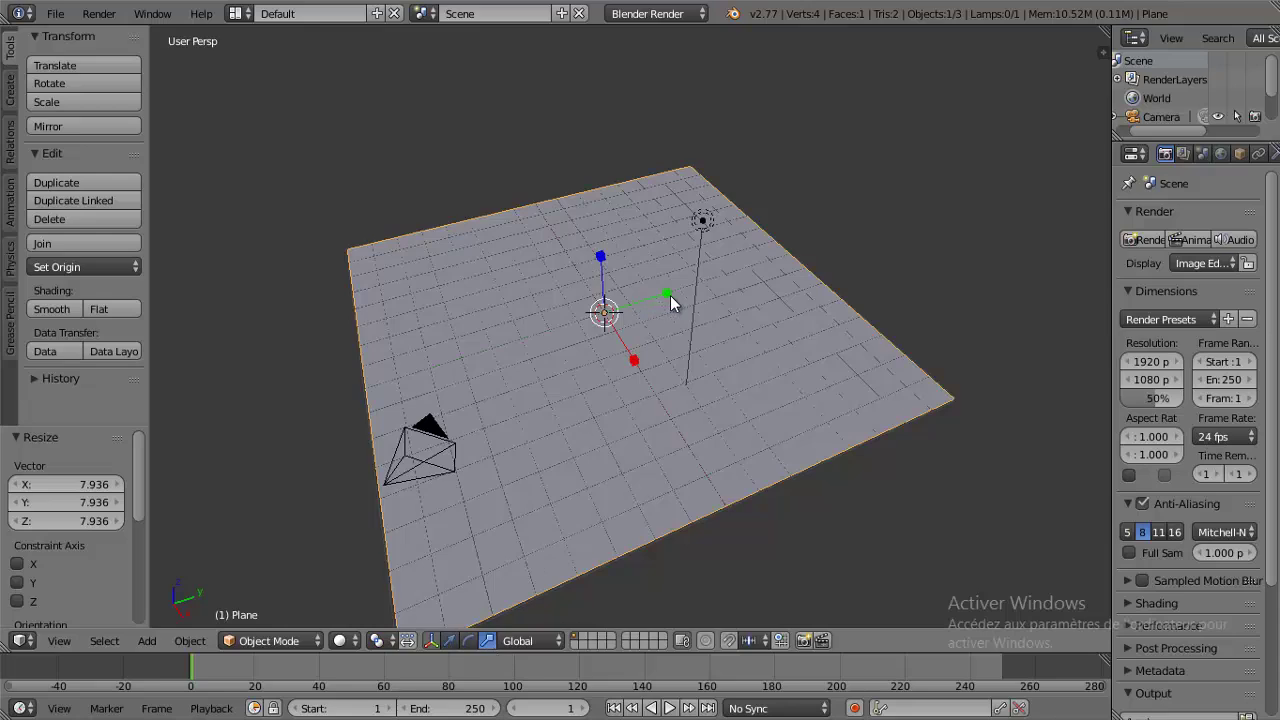
pyautogui.moveTo(670, 295); pyautogui.dragTo(680, 293)
pyautogui.moveTo(680, 293)
pyautogui.mouseDown(button='middle')
pyautogui.moveTo(684, 338)
pyautogui.moveTo(736, 311)
pyautogui.moveTo(694, 250)
pyautogui.mouseUp(button='middle')
pyautogui.scroll(2, 677, 290)
pyautogui.scroll(2, 676, 284)
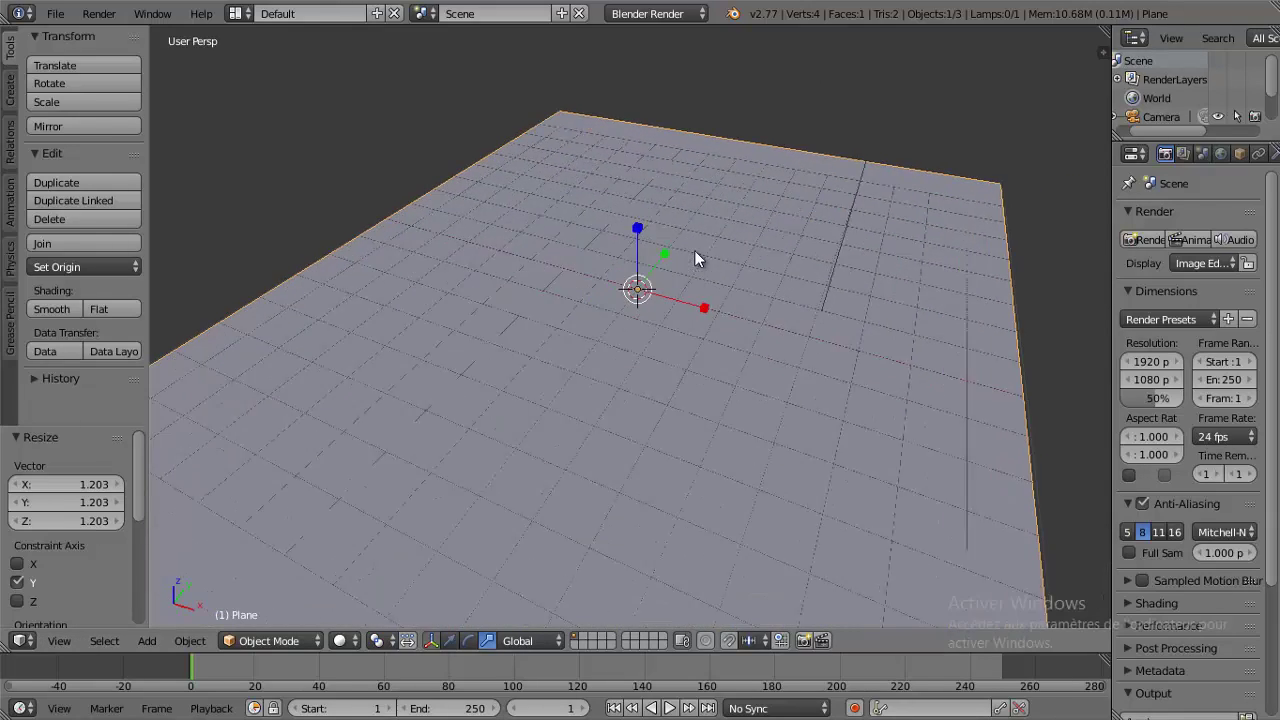
pyautogui.press('Tab')
# - Subdivide the plane with 5 cuts into a 36-face grid, then deselect everything
pyautogui.moveTo(483, 196); pyautogui.dragTo(483, 201, button='middle')
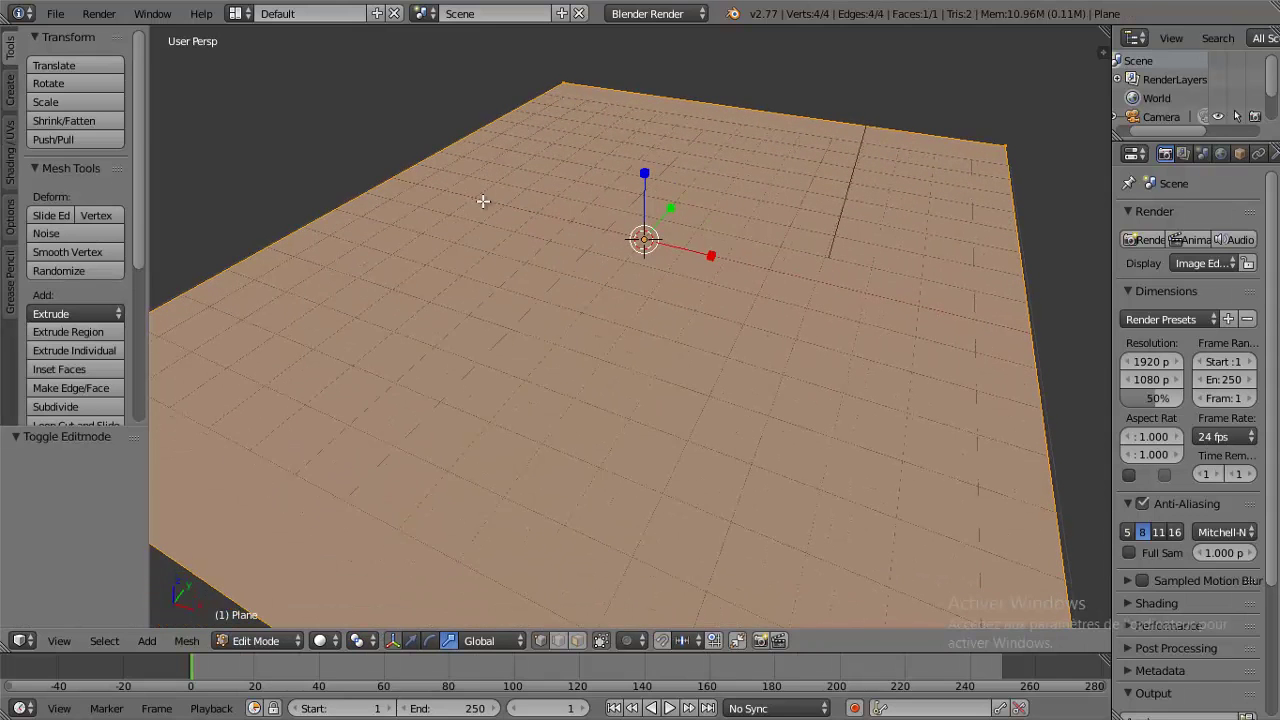
pyautogui.press('w')
pyautogui.click(438, 211)
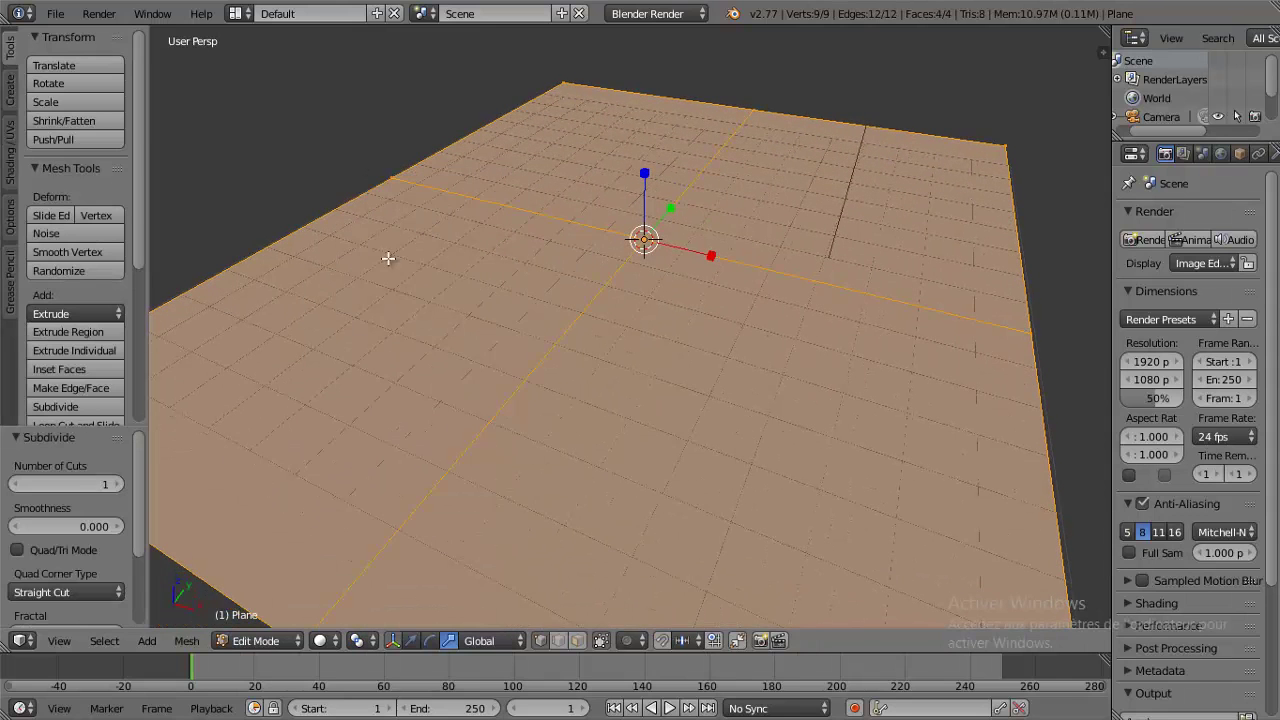
pyautogui.click(121, 486)
pyautogui.click(121, 486)
pyautogui.click(121, 486)
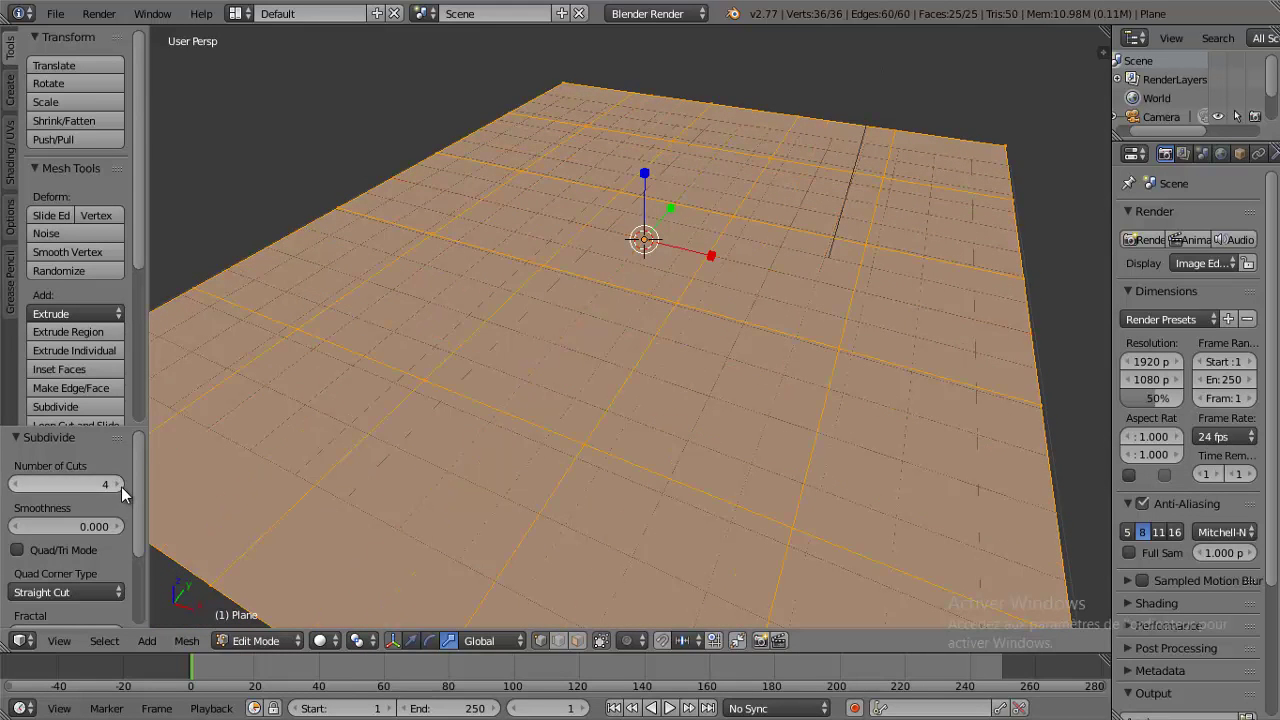
pyautogui.click(121, 486)
pyautogui.moveTo(517, 359)
pyautogui.mouseDown(button='middle')
pyautogui.moveTo(586, 314)
pyautogui.moveTo(566, 334)
pyautogui.moveTo(563, 320)
pyautogui.mouseUp(button='middle')
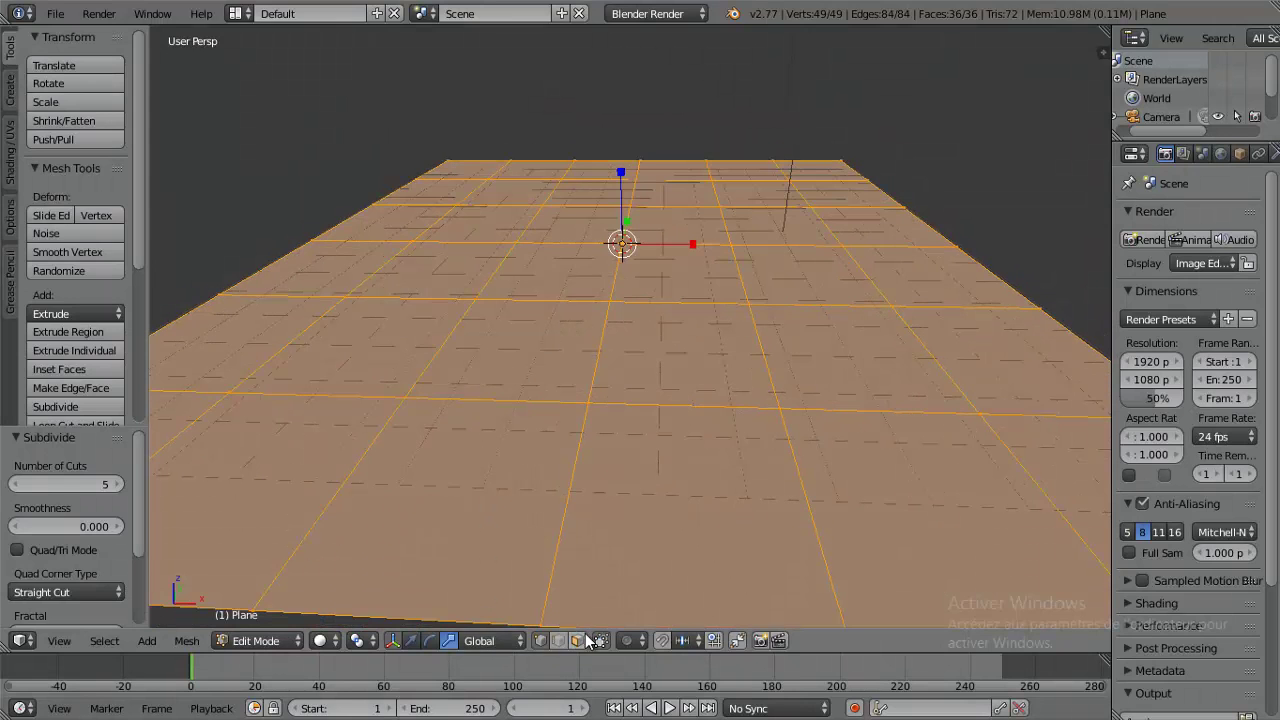
pyautogui.press('a')
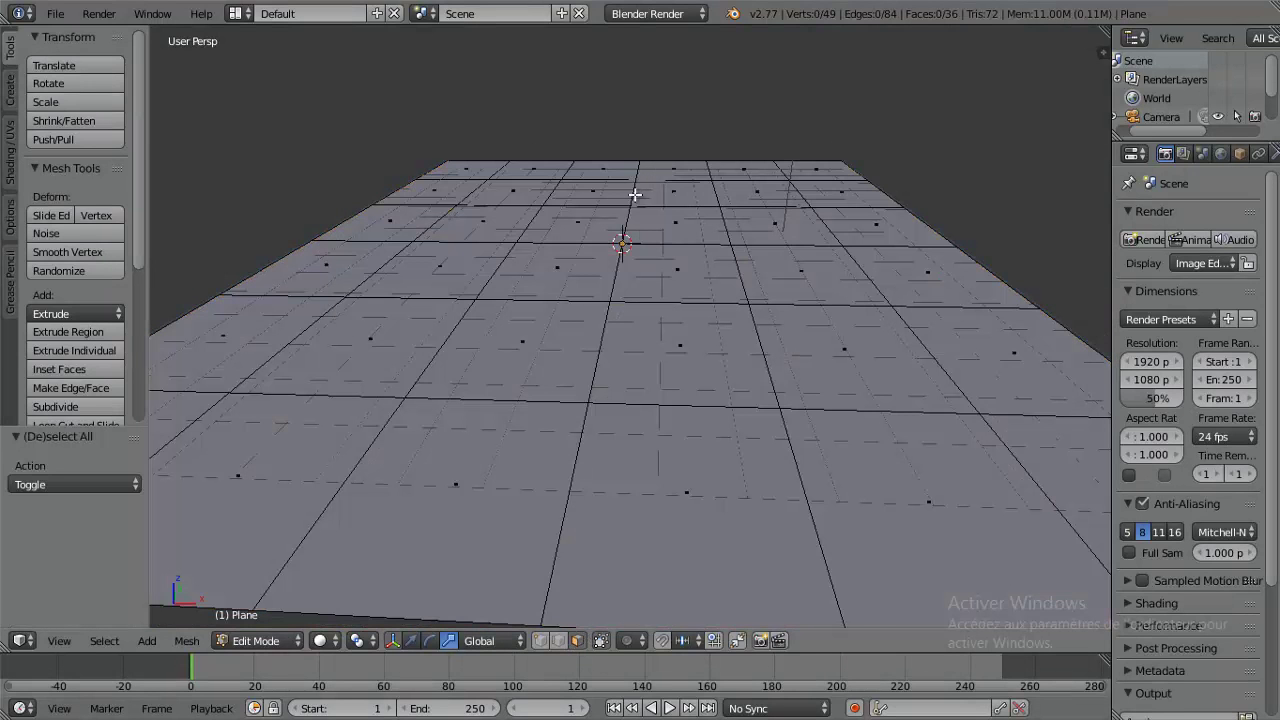
pyautogui.press('KP_7')
pyautogui.scroll(-3, 635, 195)
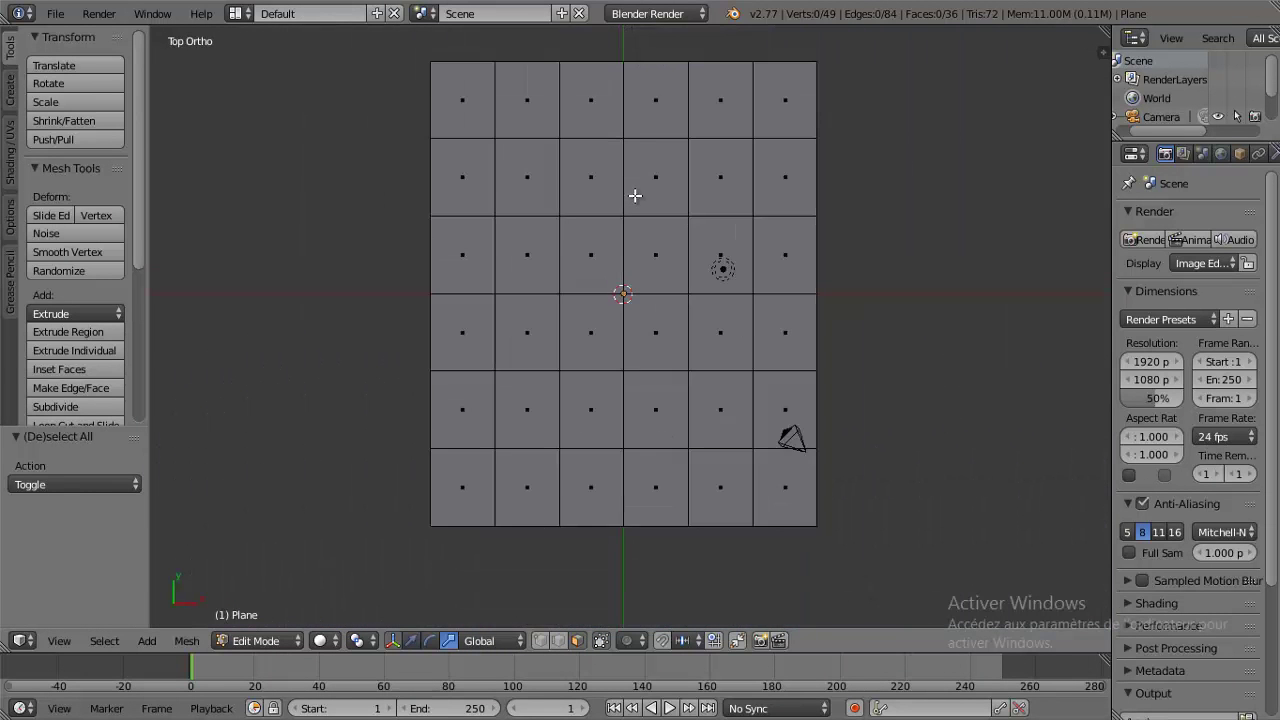
pyautogui.scroll(-3, 635, 200)
pyautogui.keyDown('shift'); pyautogui.moveTo(635, 182); pyautogui.dragTo(568, 202, button='middle'); pyautogui.keyUp('shift')
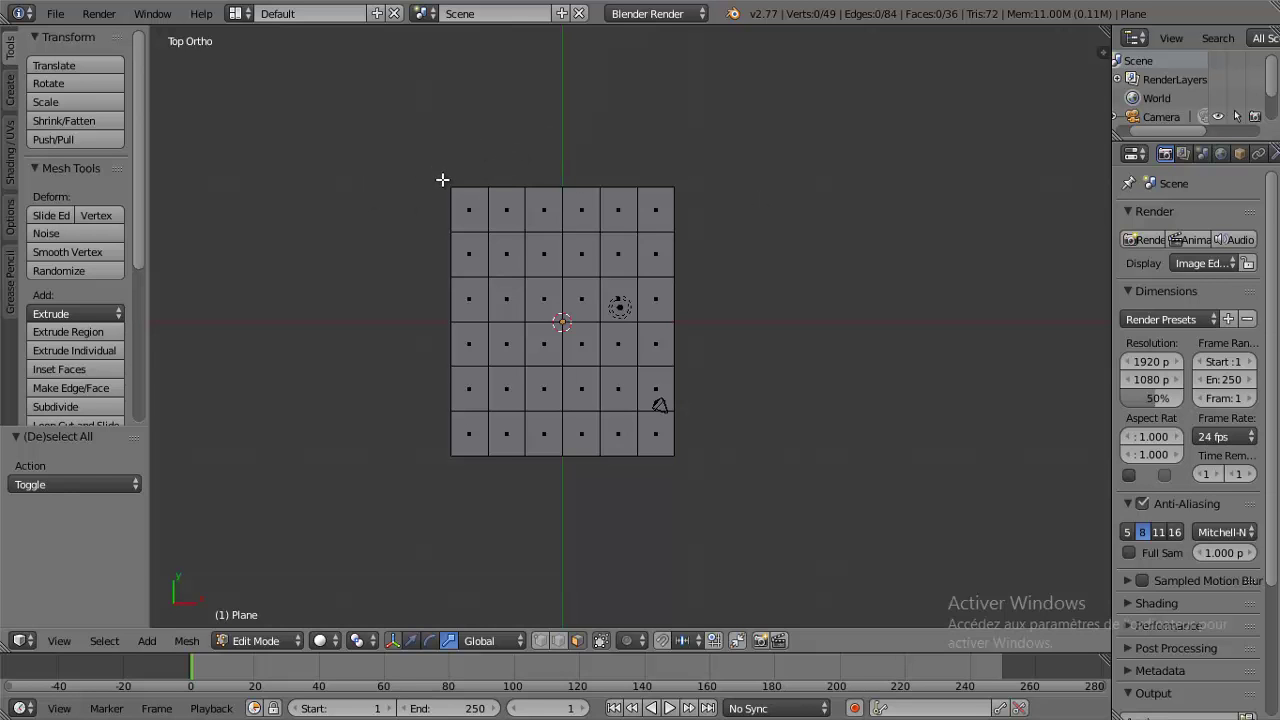
pyautogui.press('b')
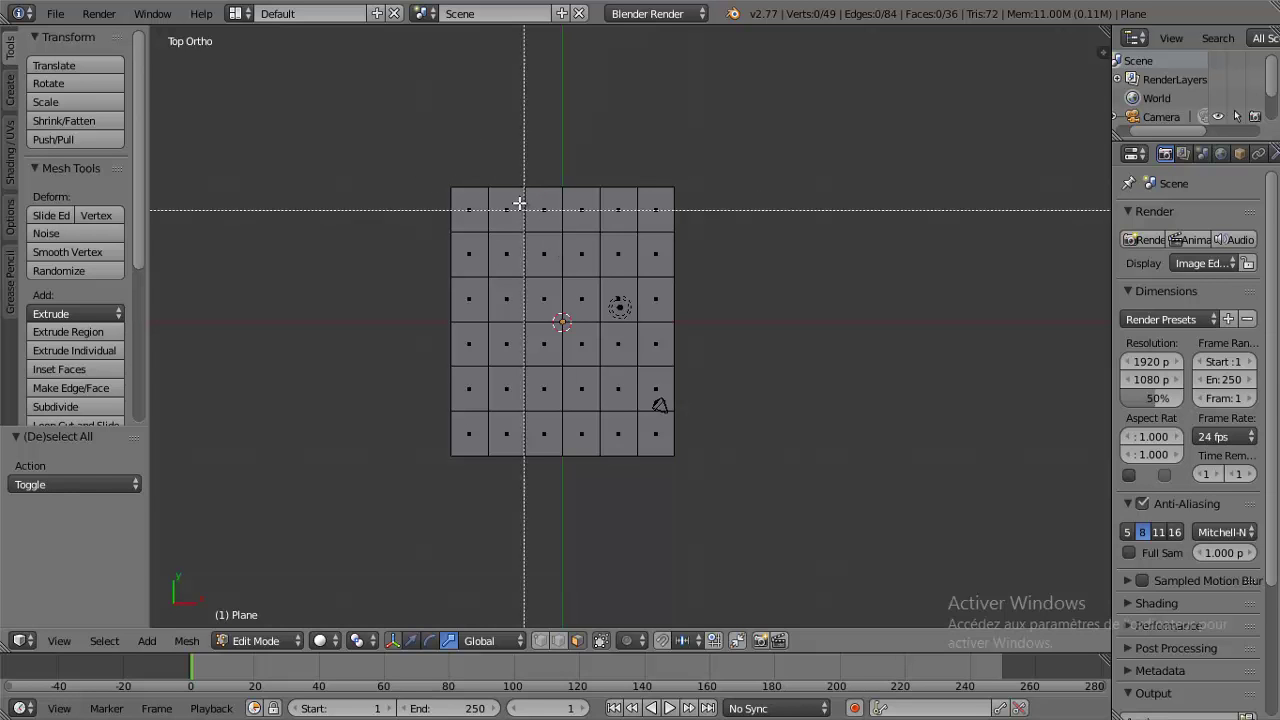
pyautogui.moveTo(538, 183)
pyautogui.mouseDown()
pyautogui.moveTo(577, 369)
pyautogui.moveTo(577, 464)
pyautogui.mouseUp()
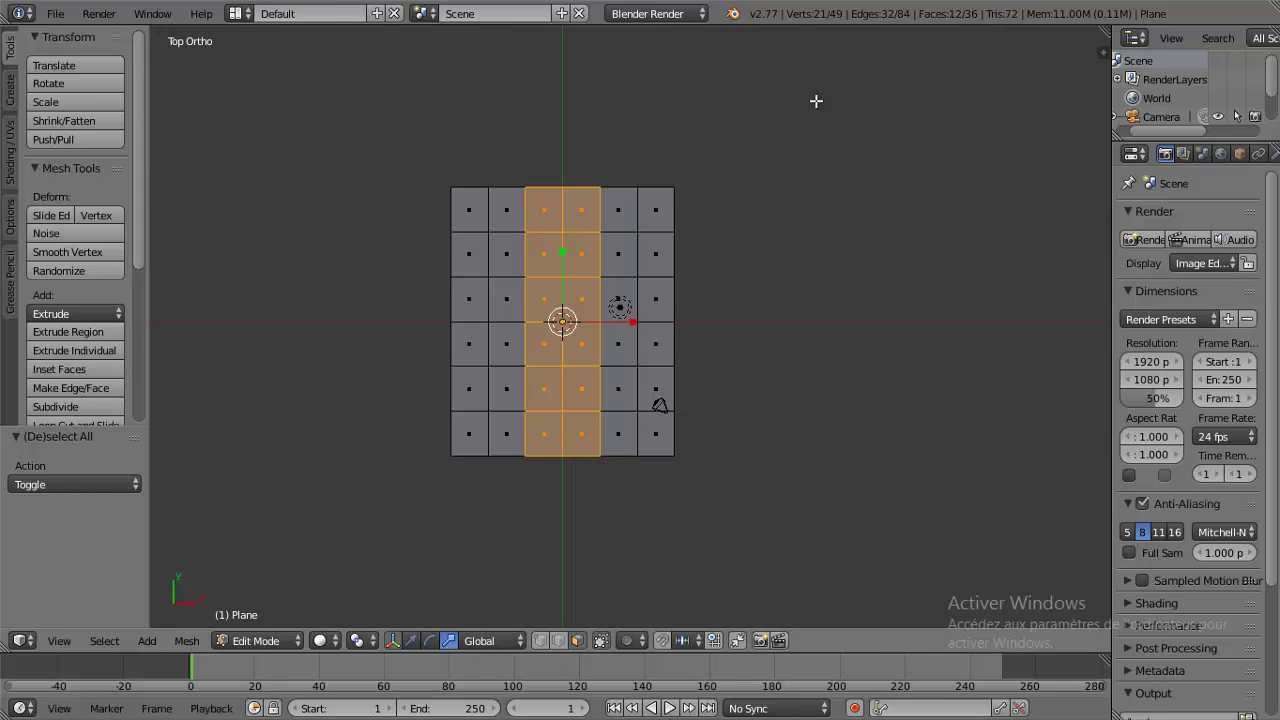
pyautogui.moveTo(441, 274)
pyautogui.mouseDown(button='middle')
pyautogui.moveTo(257, 237)
pyautogui.moveTo(252, 211)
pyautogui.mouseUp(button='middle')
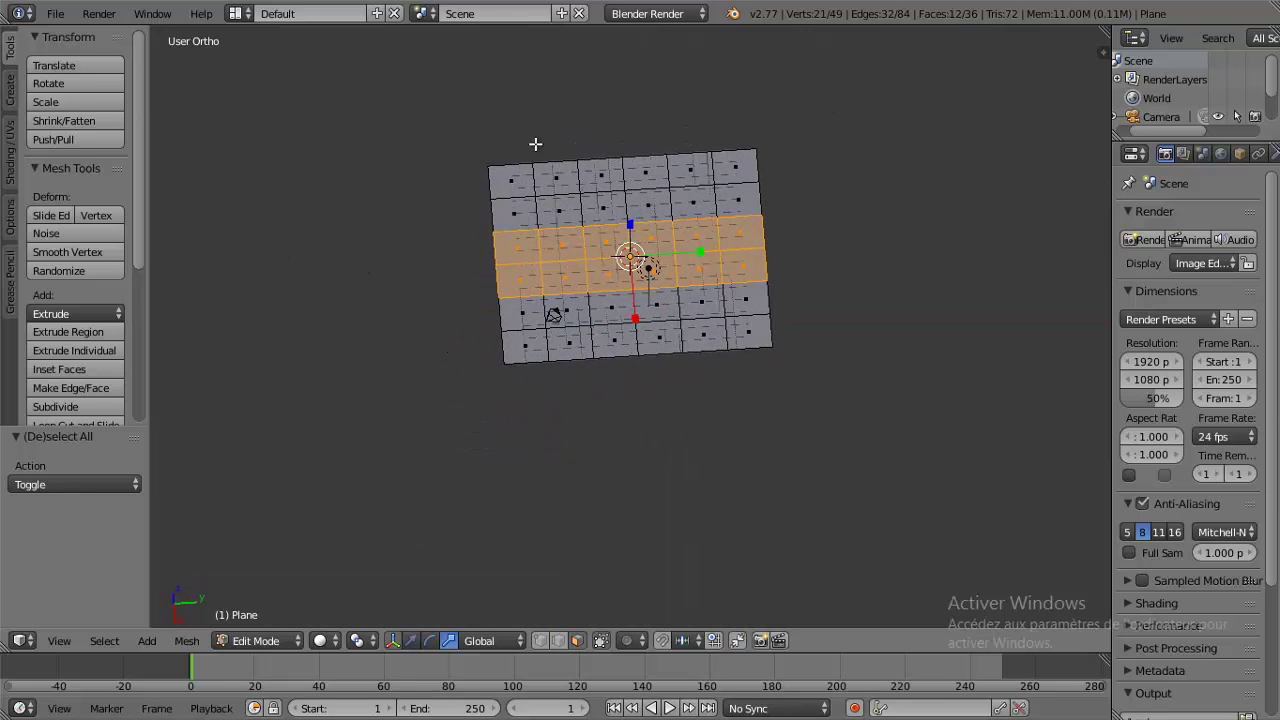
pyautogui.keyDown('shift'); pyautogui.moveTo(641, 150); pyautogui.dragTo(475, 195, button='middle'); pyautogui.keyUp('shift')
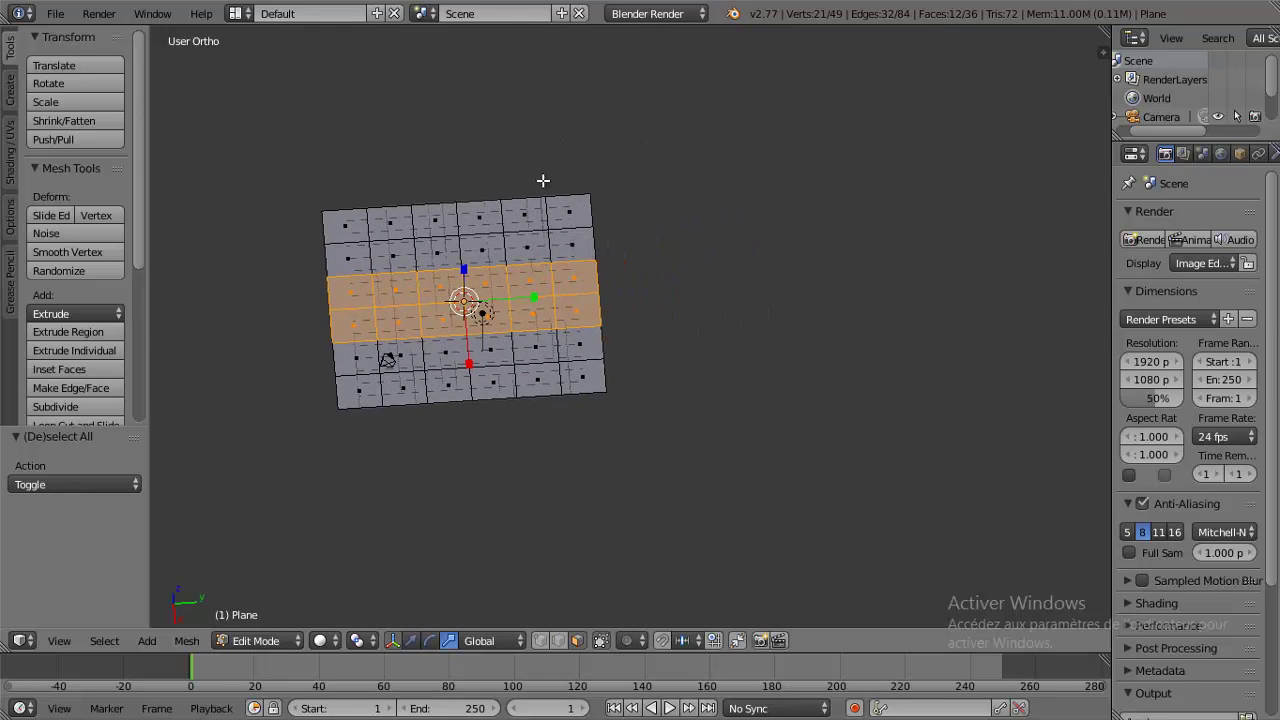
pyautogui.press('KP_7')
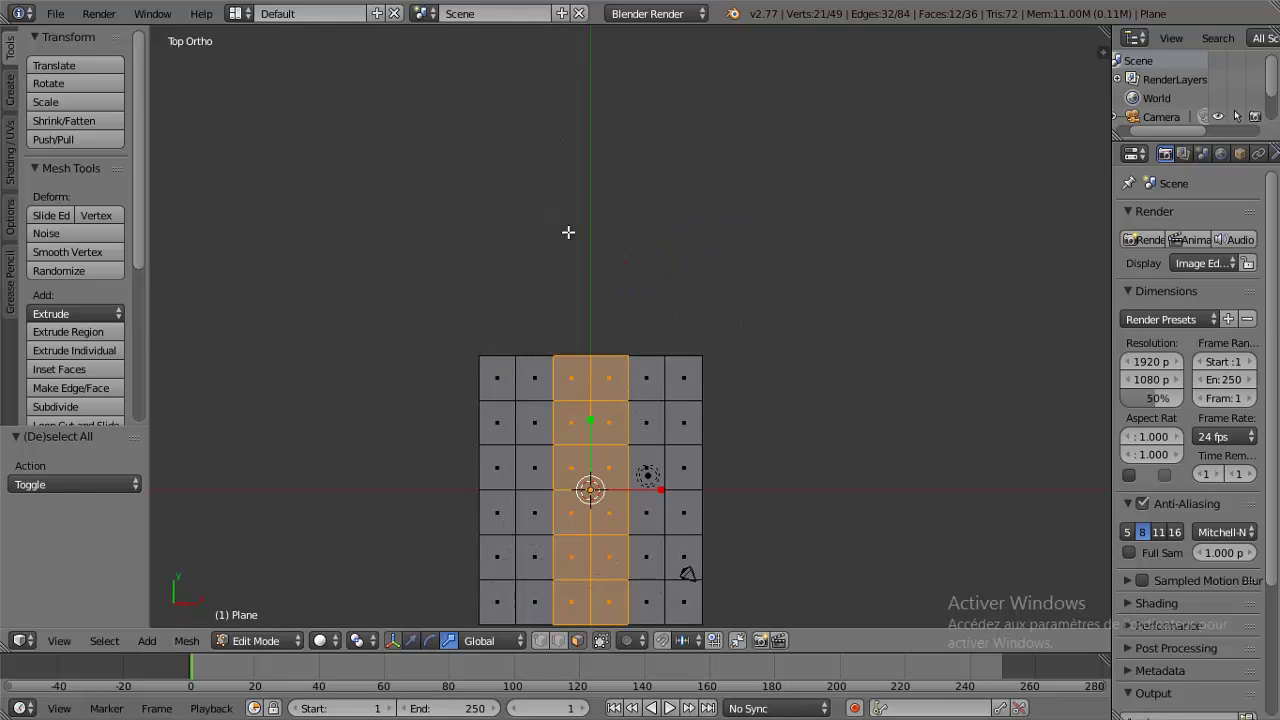
pyautogui.keyDown('shift'); pyautogui.moveTo(568, 232); pyautogui.dragTo(555, 104, button='middle'); pyautogui.keyUp('shift')
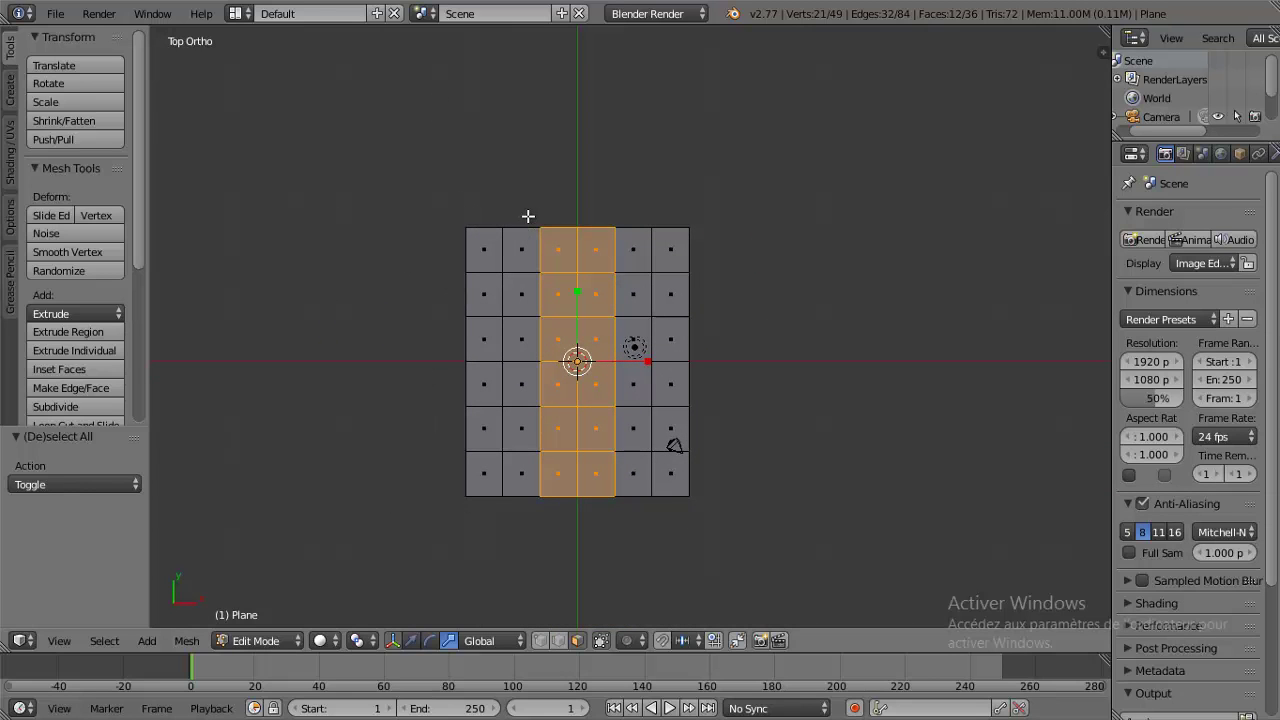
pyautogui.press('a')
# - Extrude the plane's top edge 3.26 along Y, adding a seventh row of faces
pyautogui.click(559, 640)
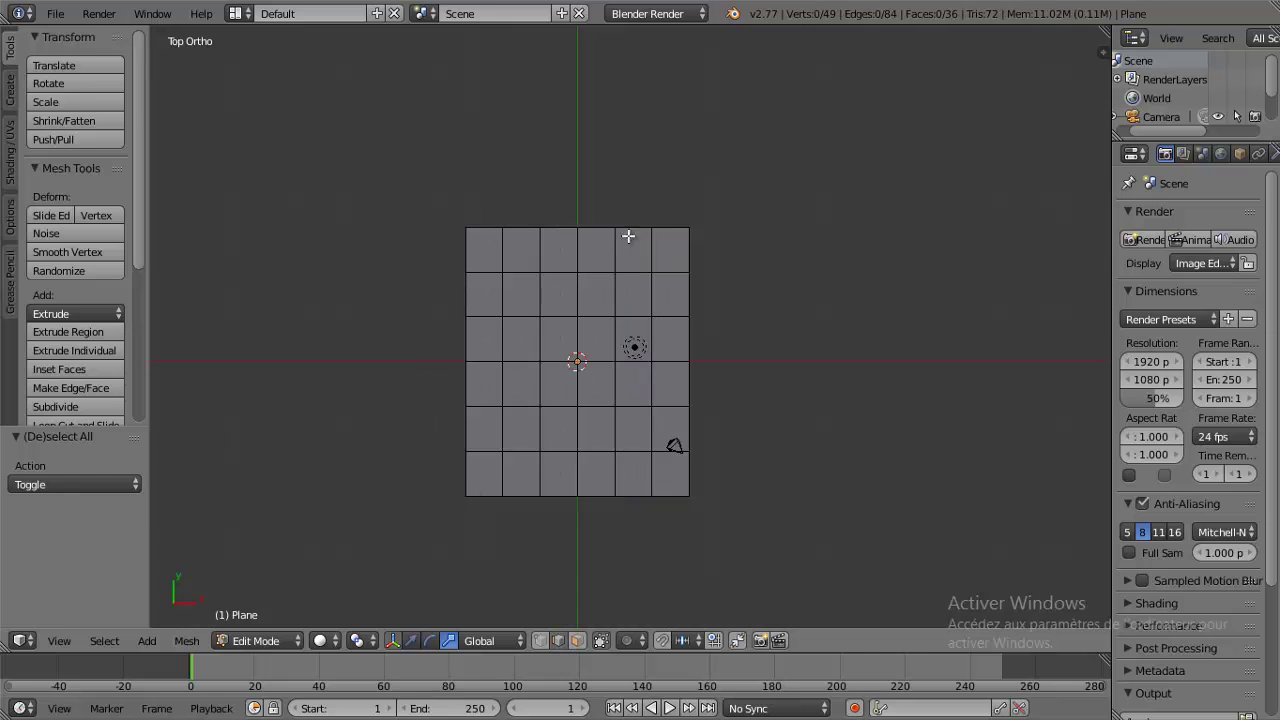
pyautogui.keyDown('alt'); pyautogui.rightClick(664, 225); pyautogui.keyUp('alt')
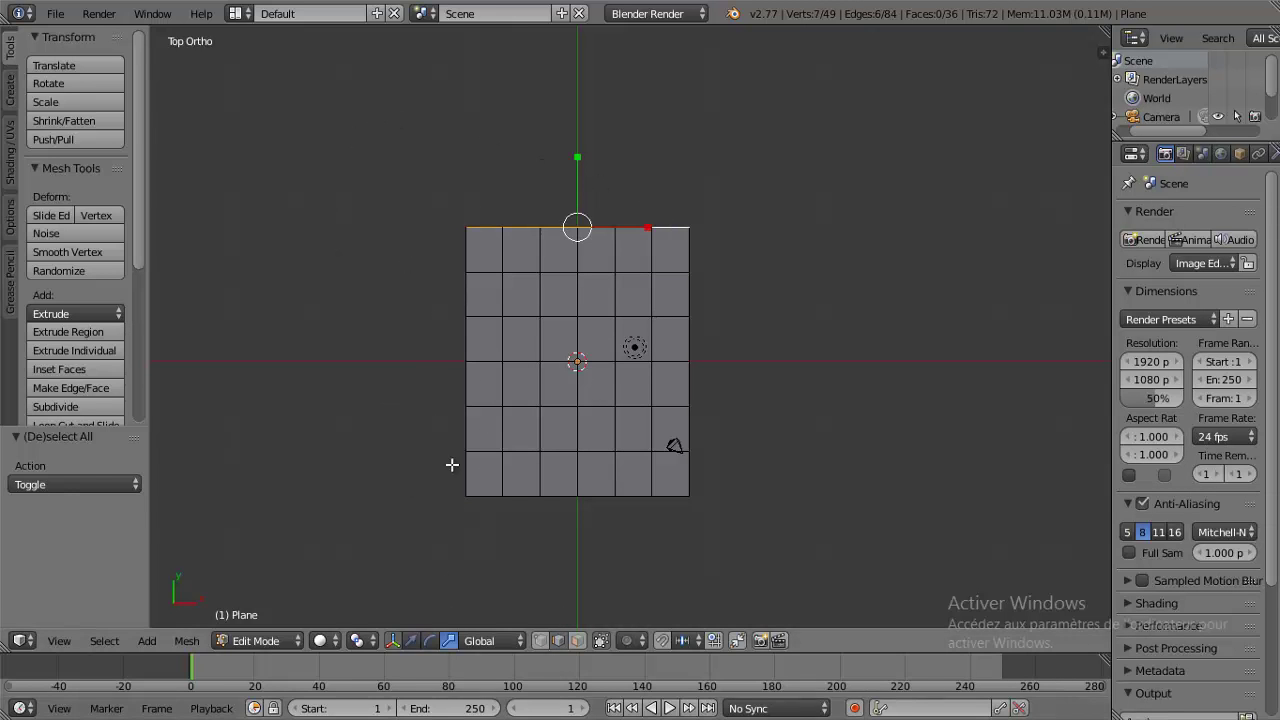
pyautogui.press('e')
pyautogui.press('Escape')
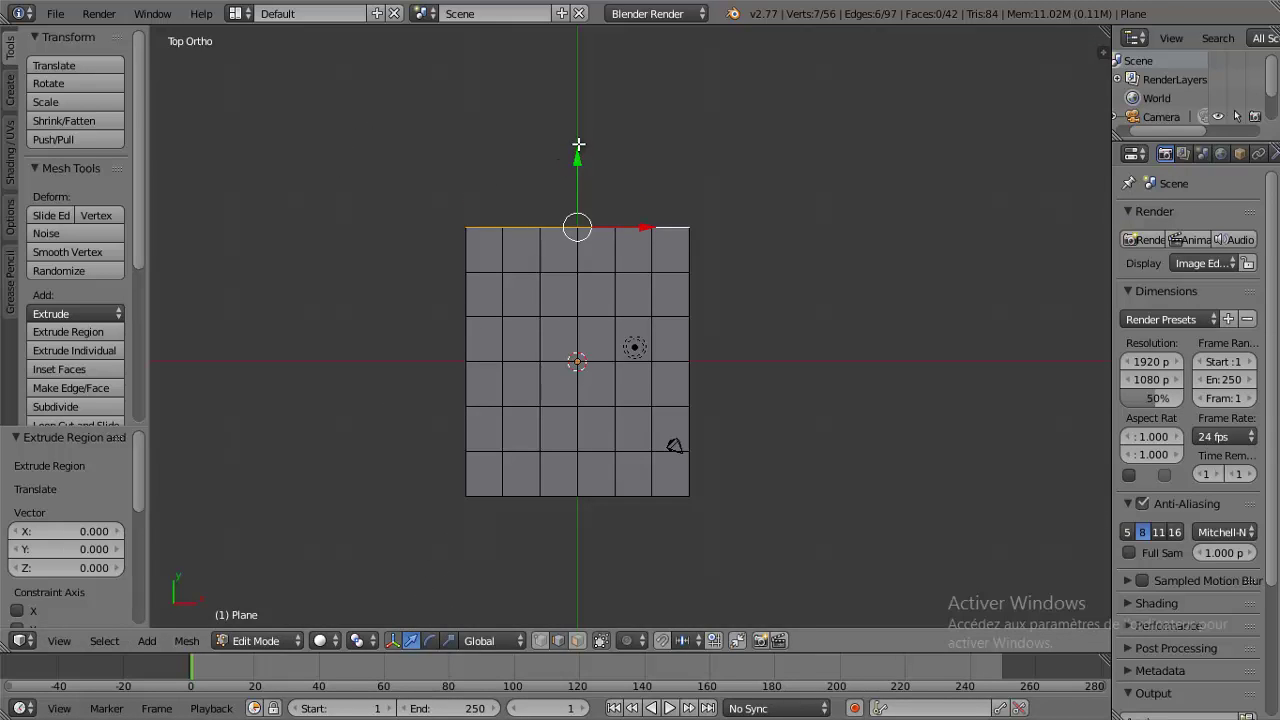
pyautogui.moveTo(578, 145); pyautogui.dragTo(589, 108)
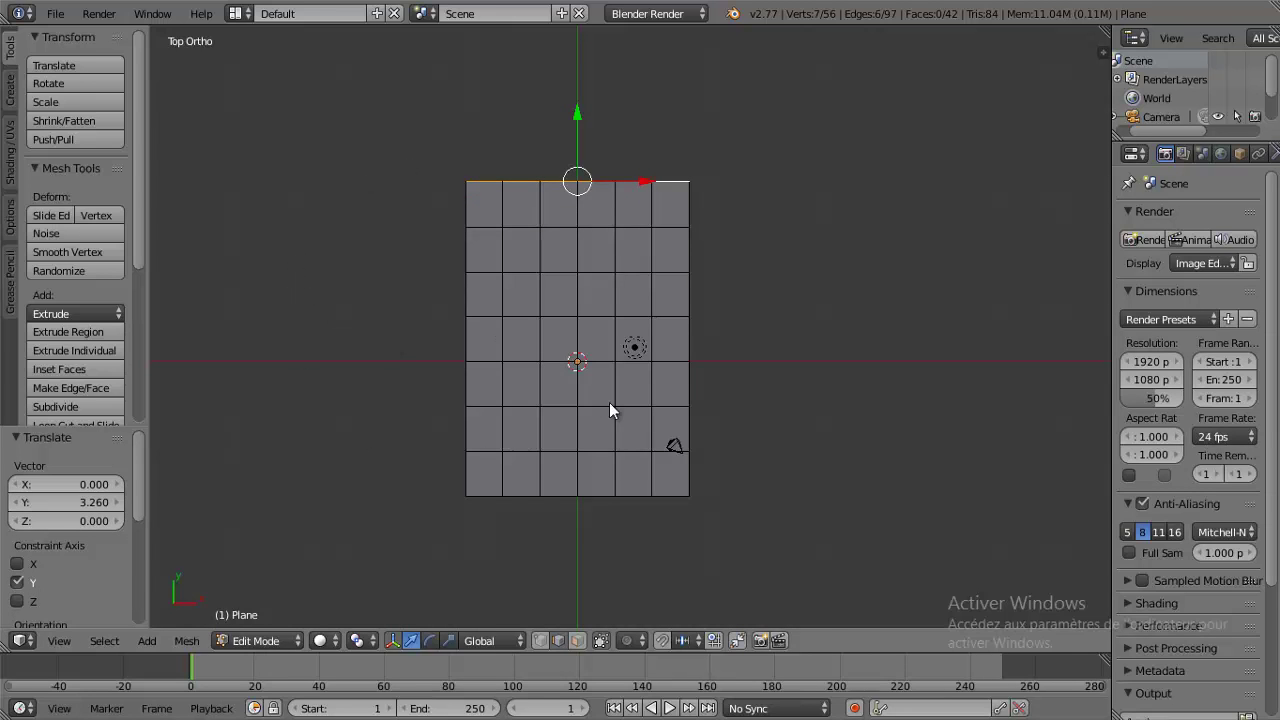
# - Box-select the two middle face columns plus the top two rows as the street
pyautogui.press('a')
pyautogui.press('a')
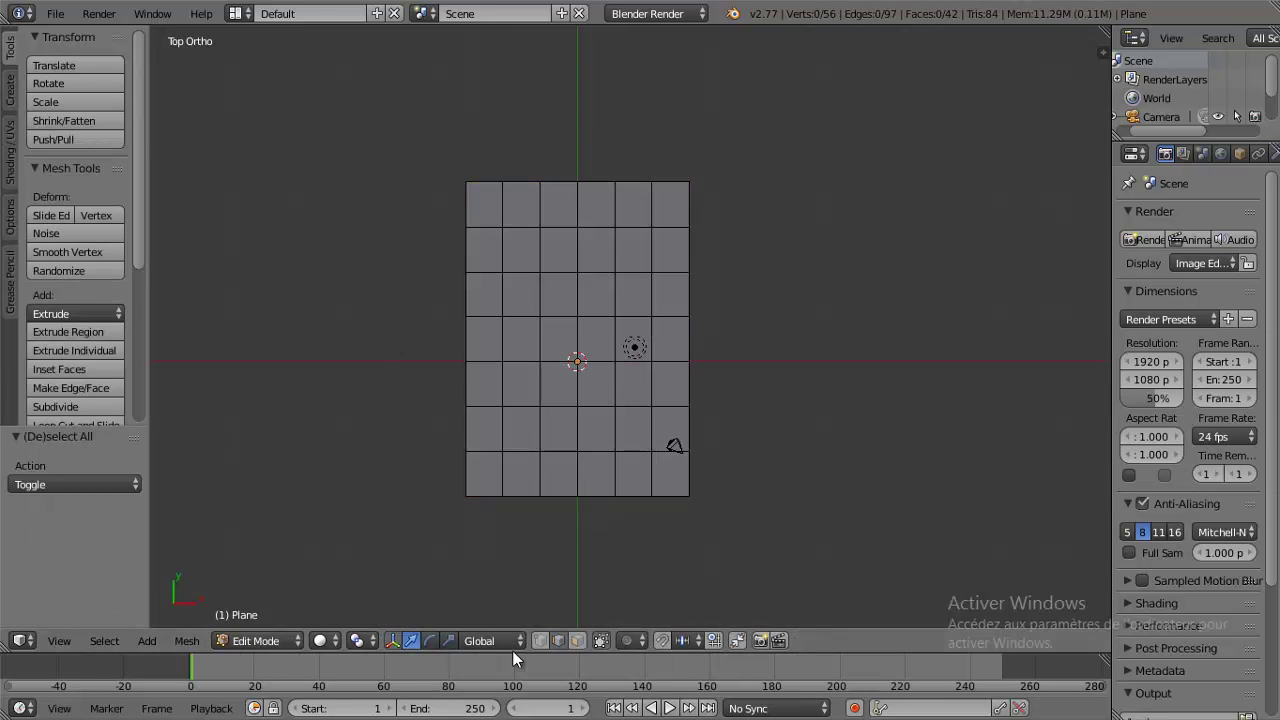
pyautogui.click(577, 640)
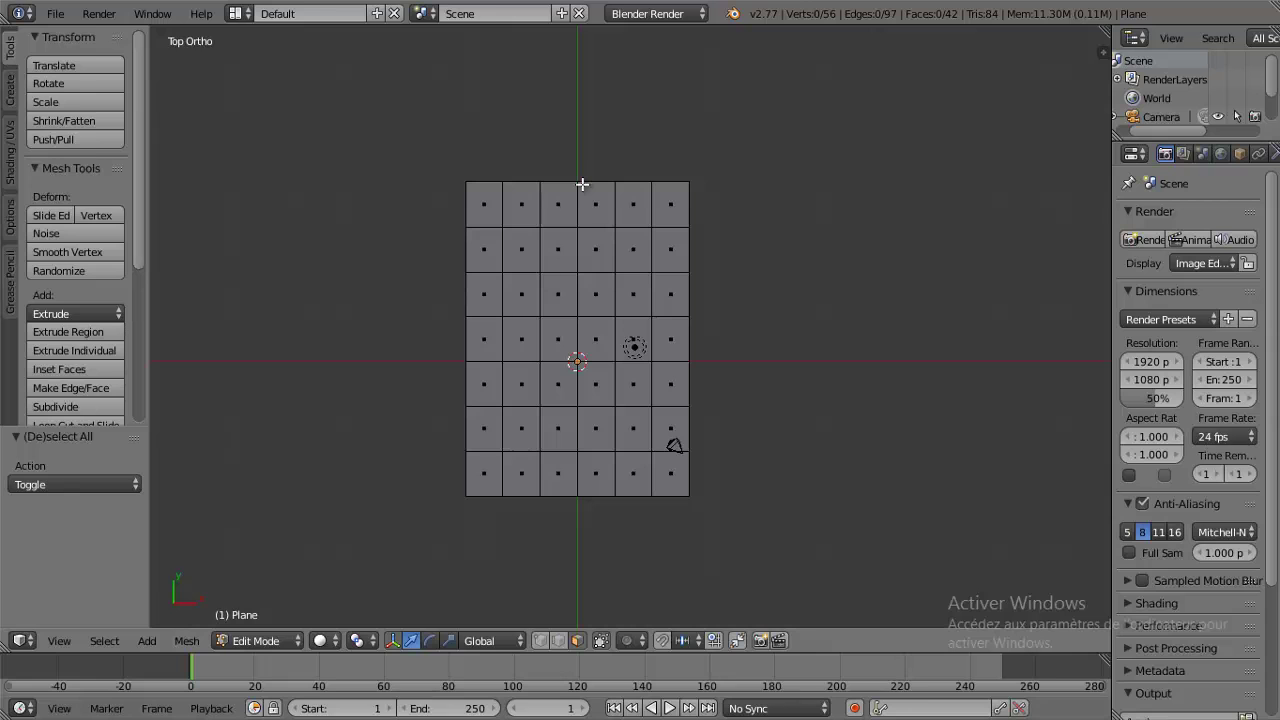
pyautogui.press('b')
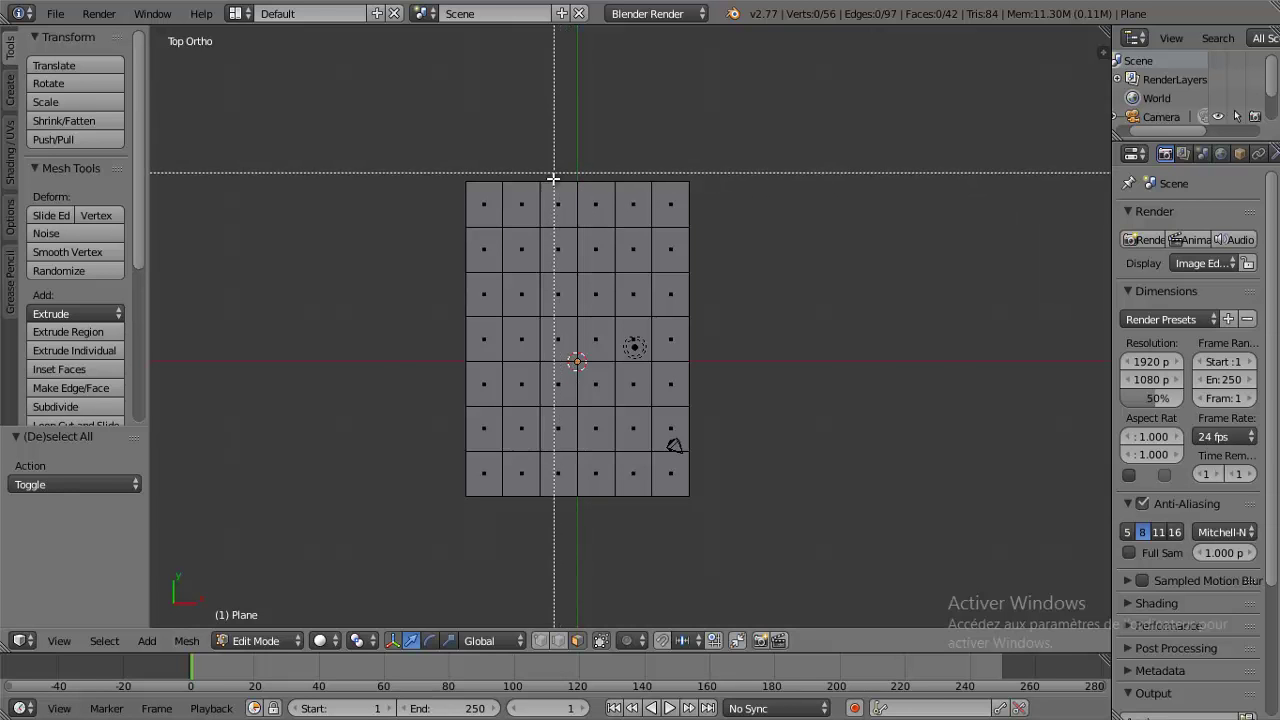
pyautogui.moveTo(554, 178); pyautogui.dragTo(593, 525)
pyautogui.press('b')
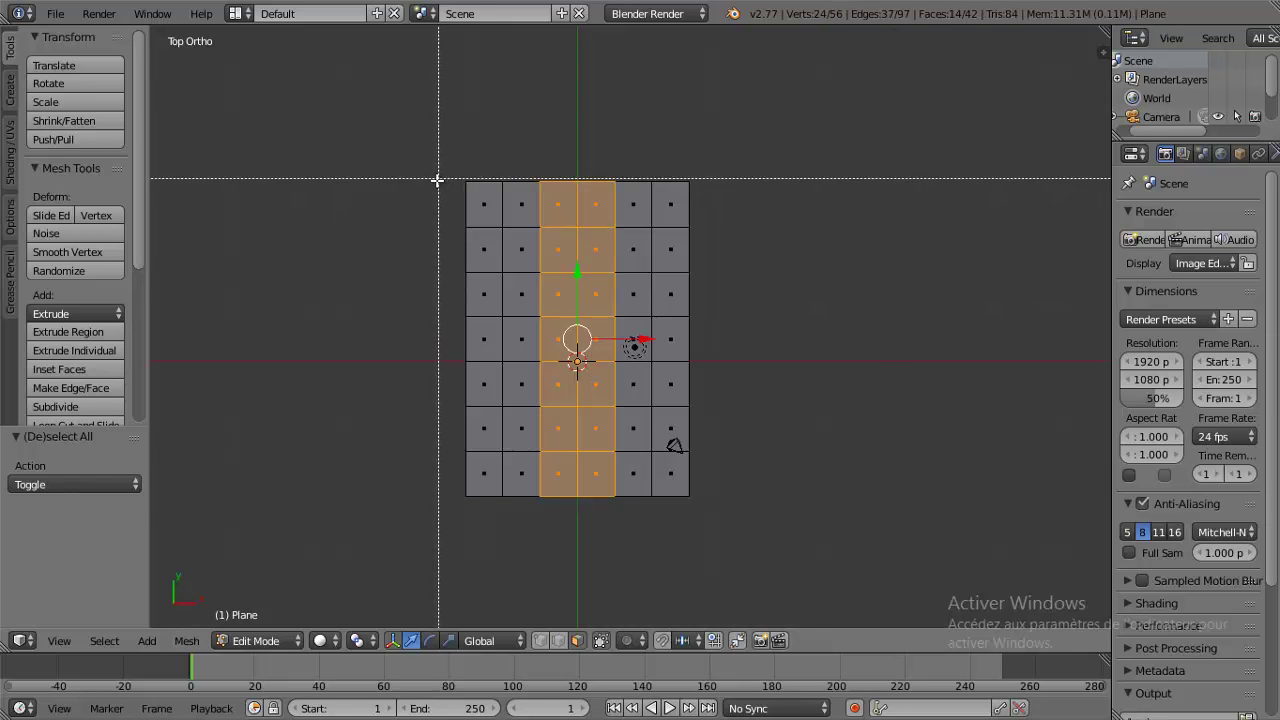
pyautogui.moveTo(437, 188); pyautogui.dragTo(720, 233)
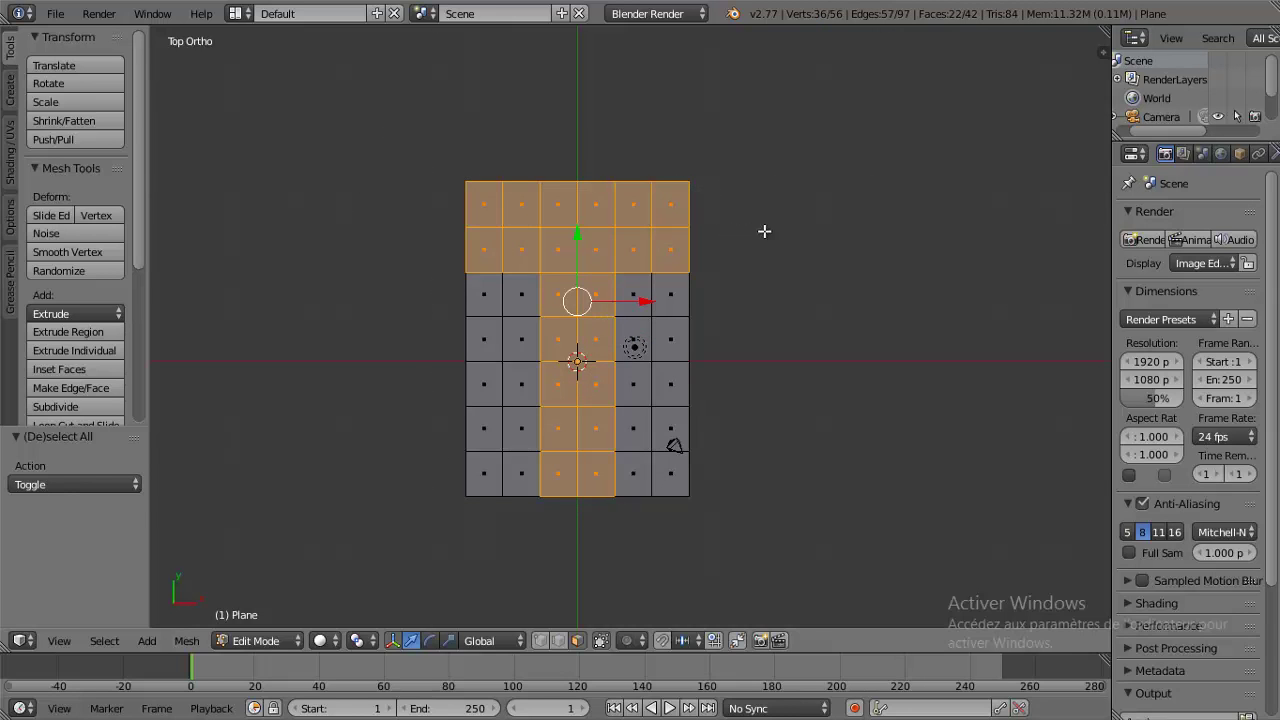
# - Extrude the street faces in place and lower them along Z in side view
pyautogui.moveTo(775, 249); pyautogui.dragTo(643, 193, button='middle')
pyautogui.press('KP_3')
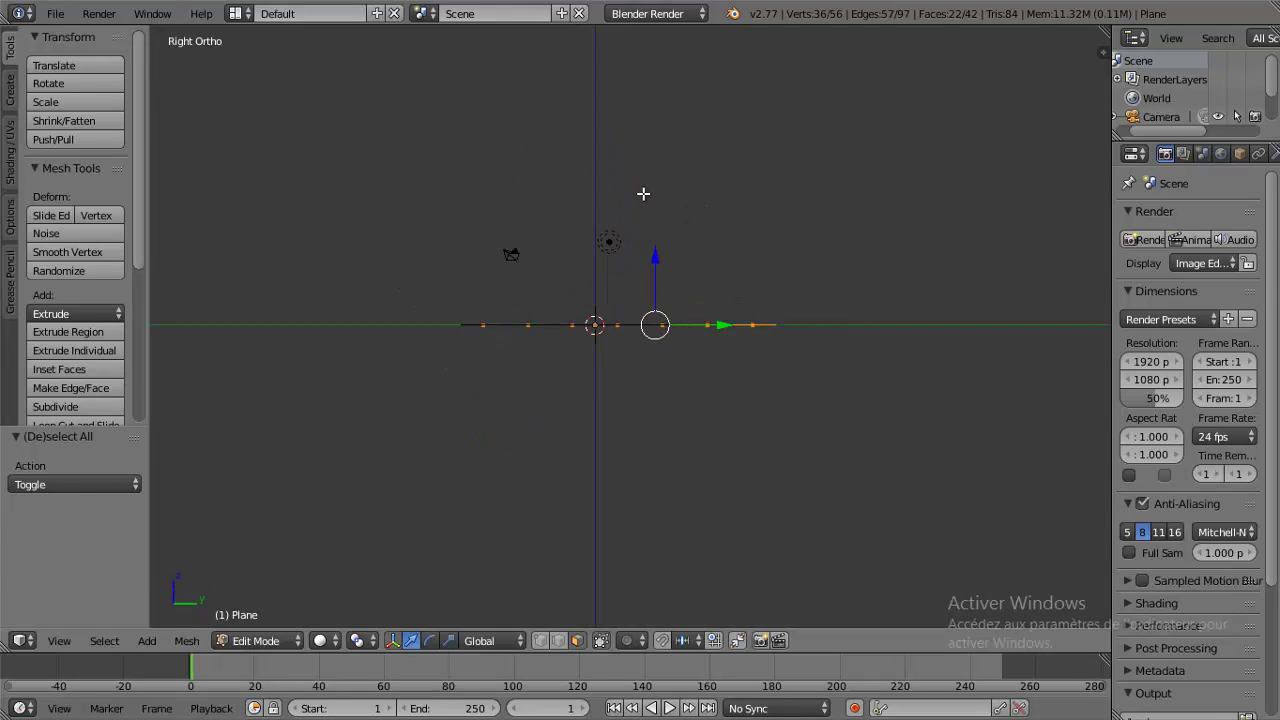
pyautogui.press('e')
pyautogui.rightClick(647, 219)
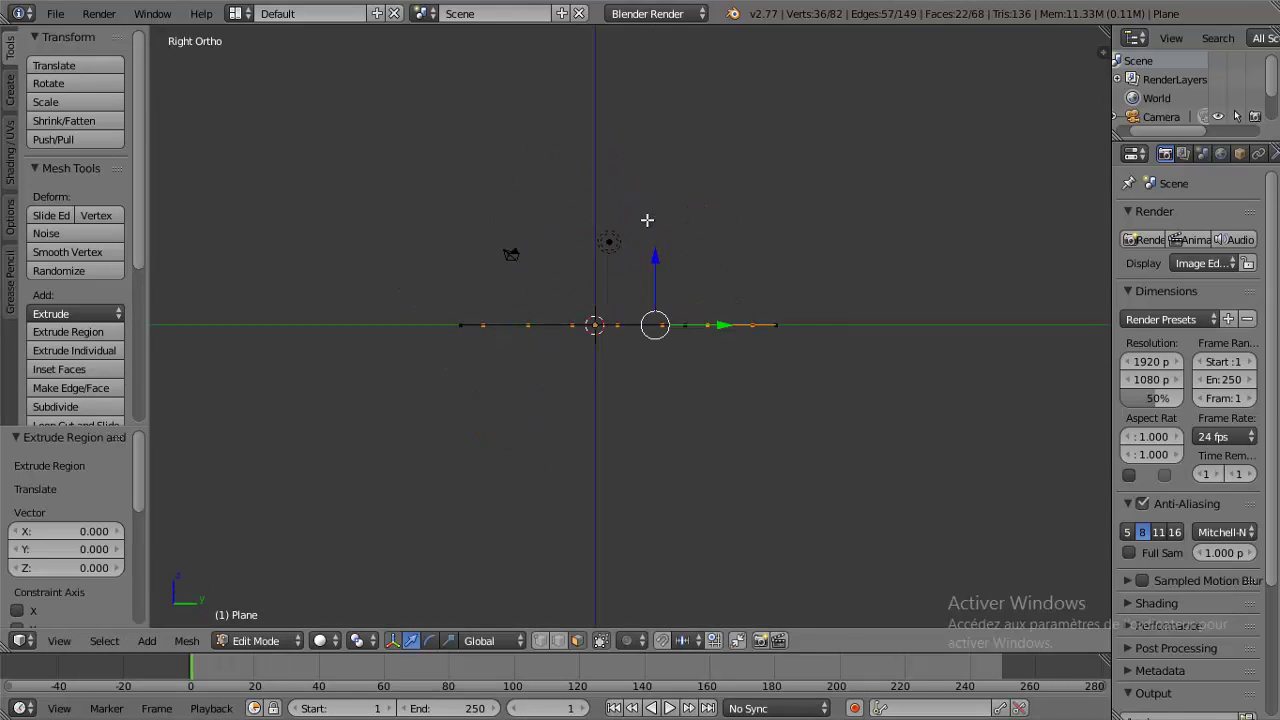
pyautogui.press('g')
pyautogui.press('z')
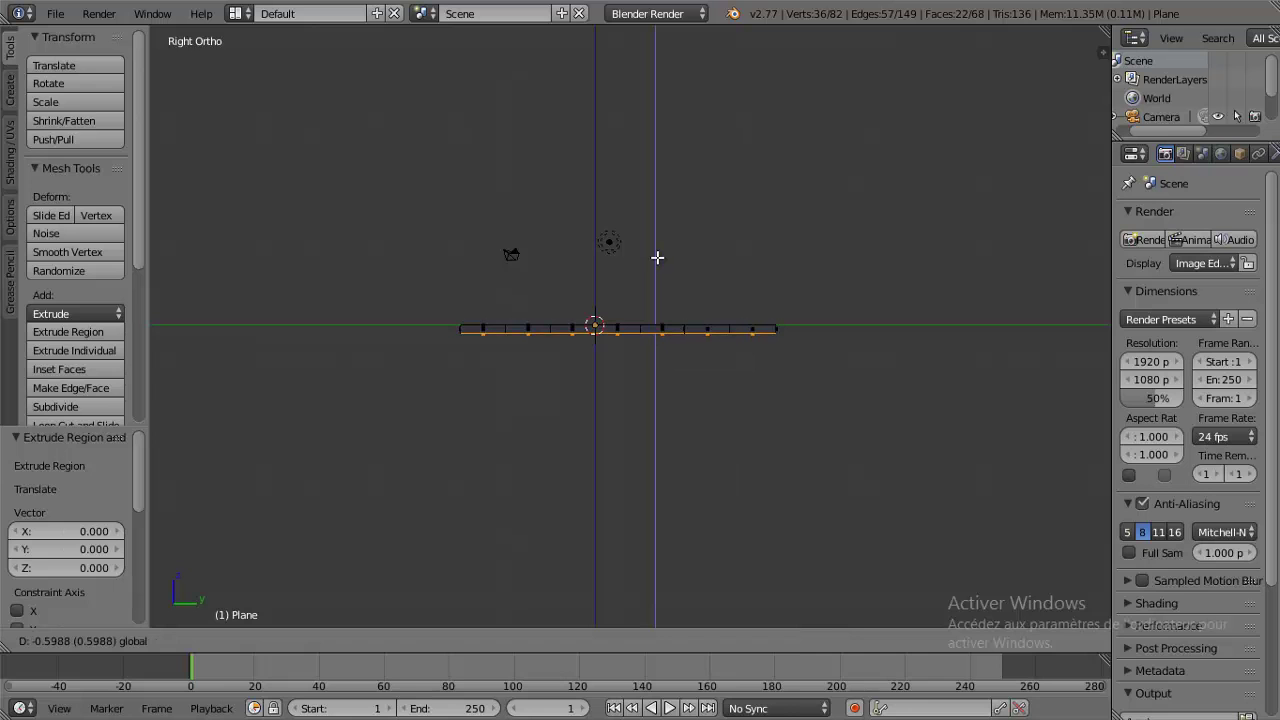
pyautogui.click(657, 256)
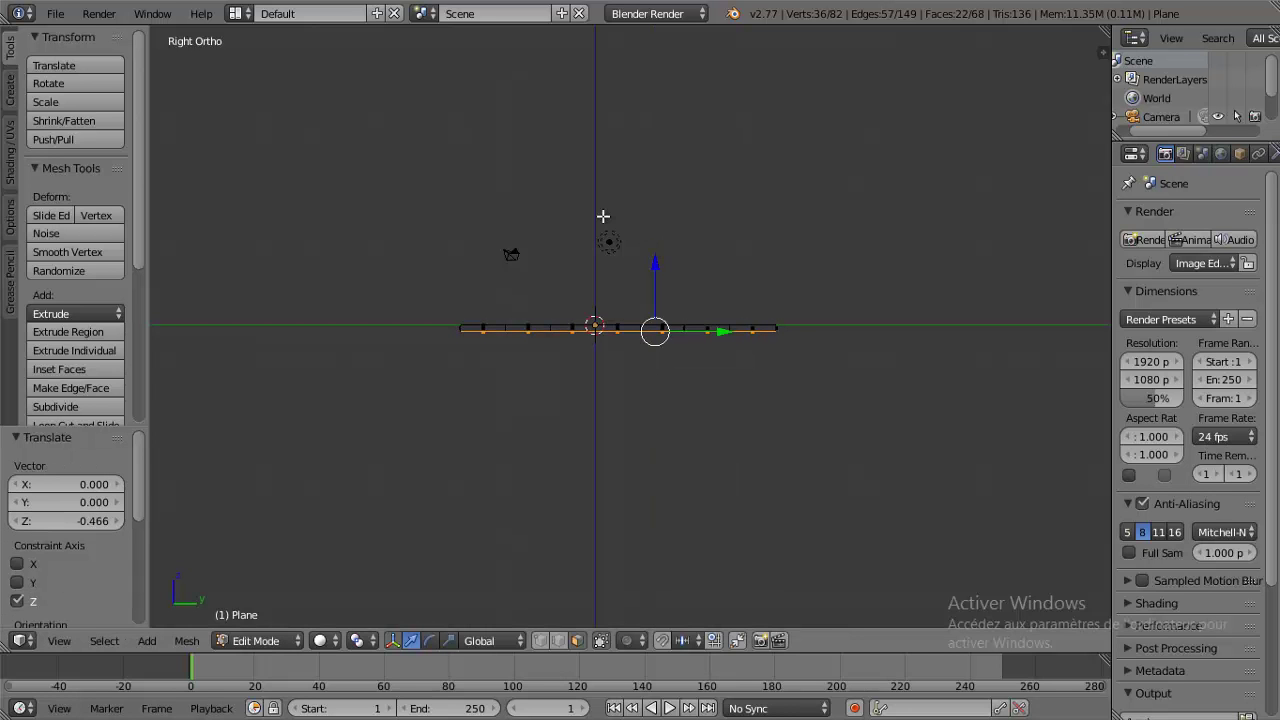
# - Fine-tune the street offset so it sits 0.090 below the sidewalks
pyautogui.press('KP_7')
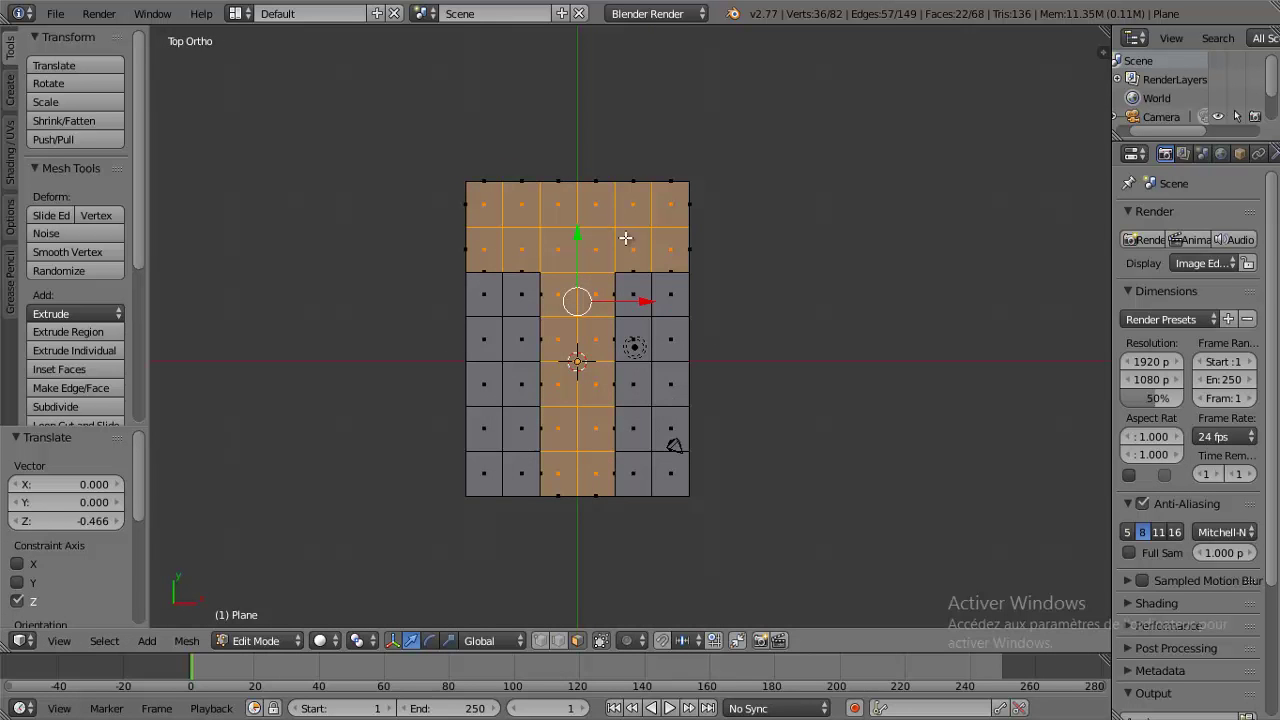
pyautogui.moveTo(603, 216); pyautogui.dragTo(493, 196, button='middle')
pyautogui.press('KP_7')
pyautogui.scroll(3, 485, 215)
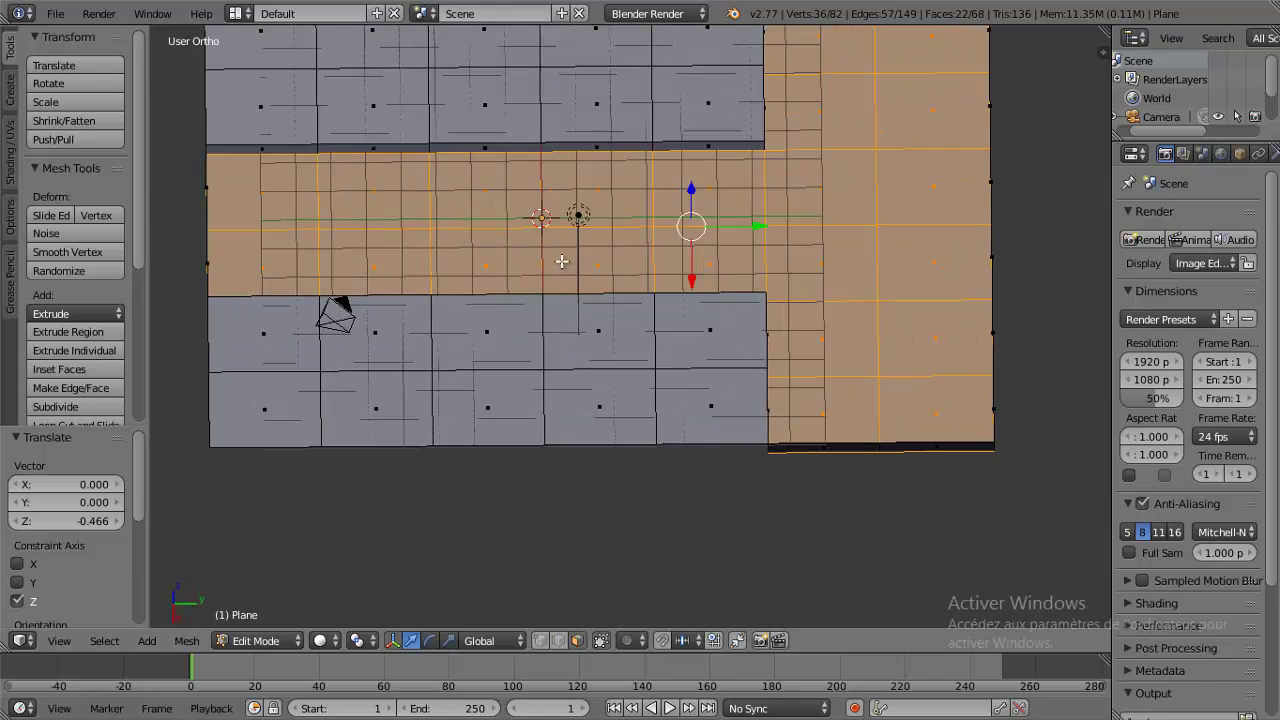
pyautogui.moveTo(560, 263); pyautogui.dragTo(565, 197, button='middle')
pyautogui.moveTo(690, 218); pyautogui.dragTo(690, 216)
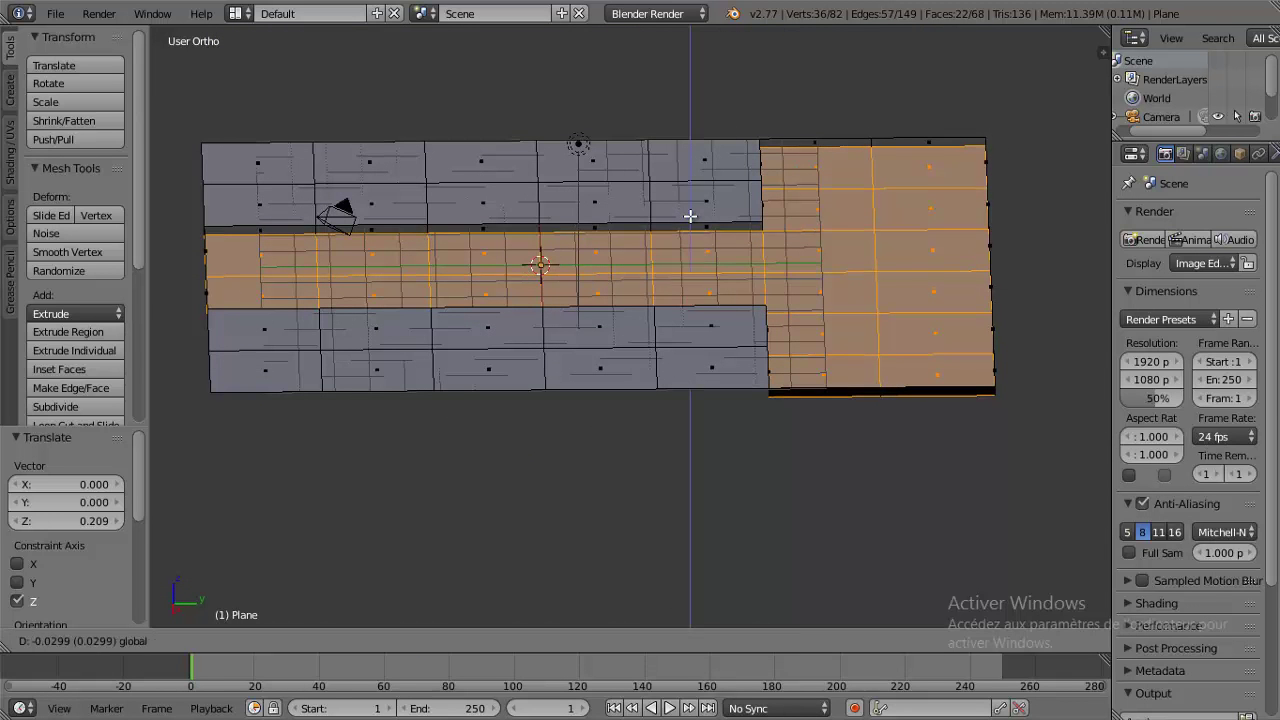
pyautogui.moveTo(748, 219); pyautogui.dragTo(754, 197, button='middle')
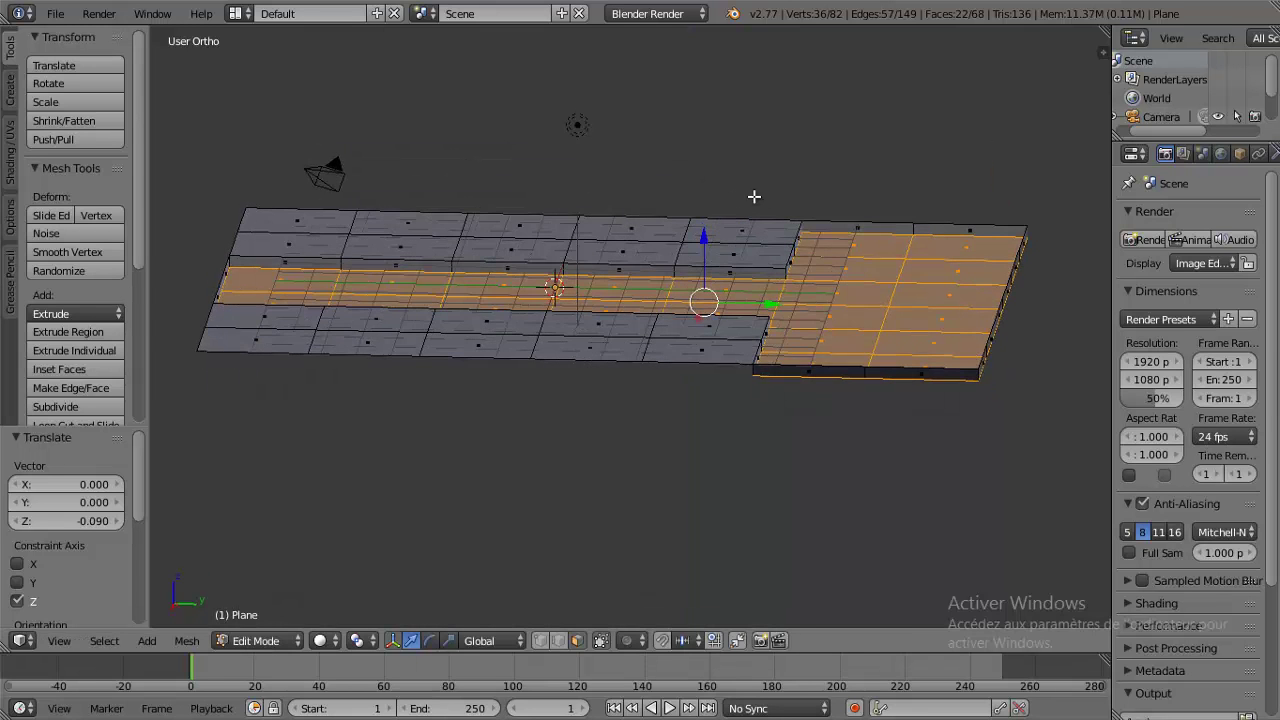
# - Delete three thin border faces at the far end of the mesh
pyautogui.rightClick(858, 229)
pyautogui.keyDown('shift'); pyautogui.rightClick(963, 231); pyautogui.keyUp('shift')
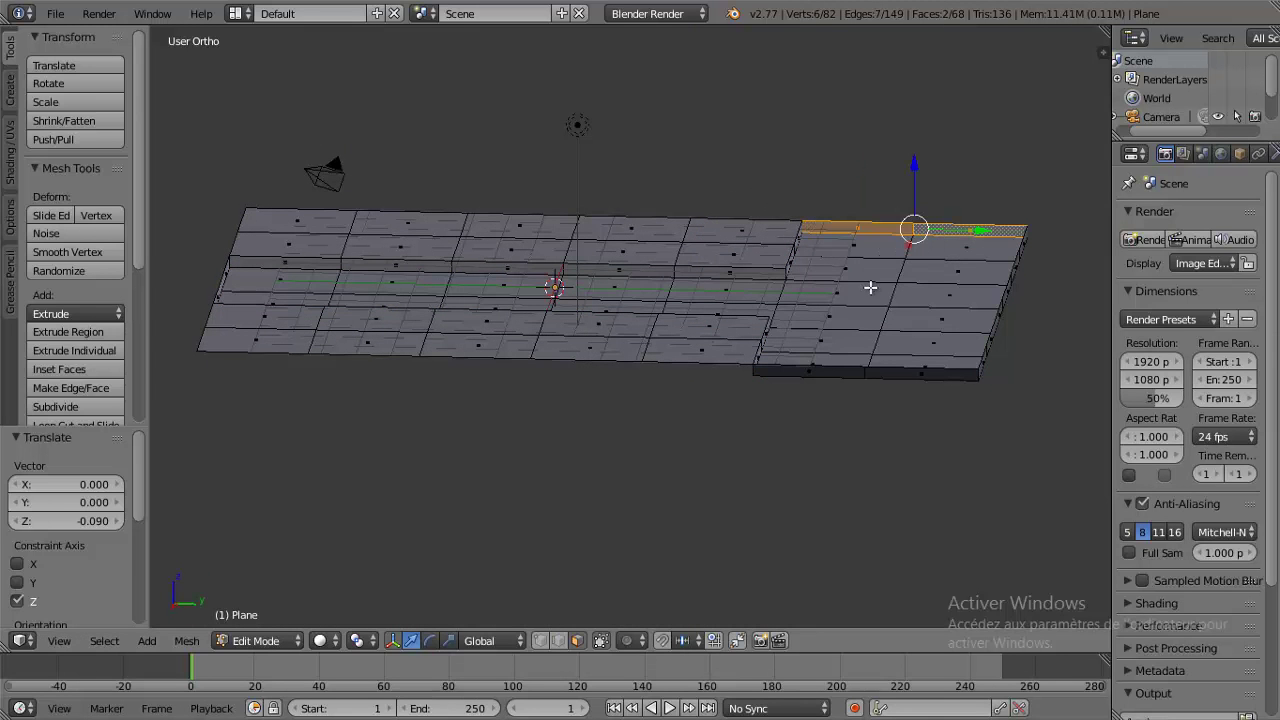
pyautogui.keyDown('shift'); pyautogui.rightClick(226, 272); pyautogui.keyUp('shift')
pyautogui.press('x')
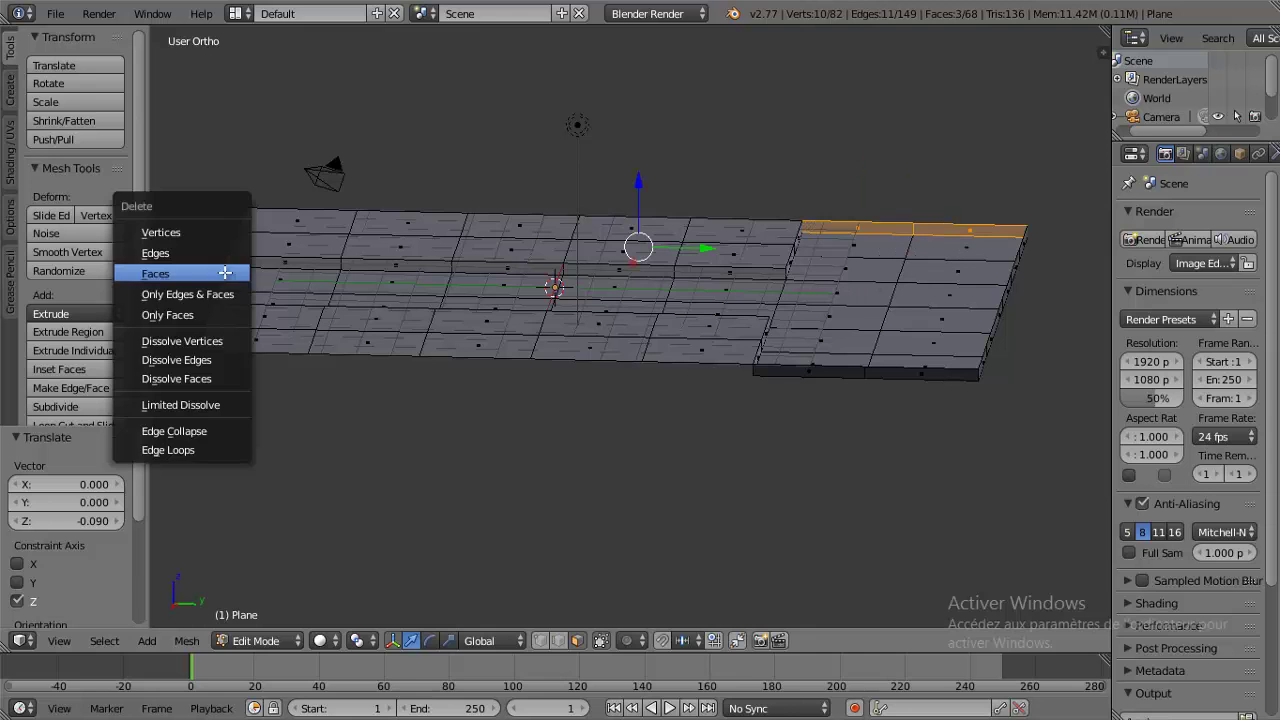
pyautogui.click(202, 273)
# - In perspective view, select thin border faces along the far and left edges
pyautogui.moveTo(446, 277)
pyautogui.mouseDown(button='middle')
pyautogui.moveTo(600, 297)
pyautogui.moveTo(427, 300)
pyautogui.mouseUp(button='middle')
pyautogui.press('KP_5')
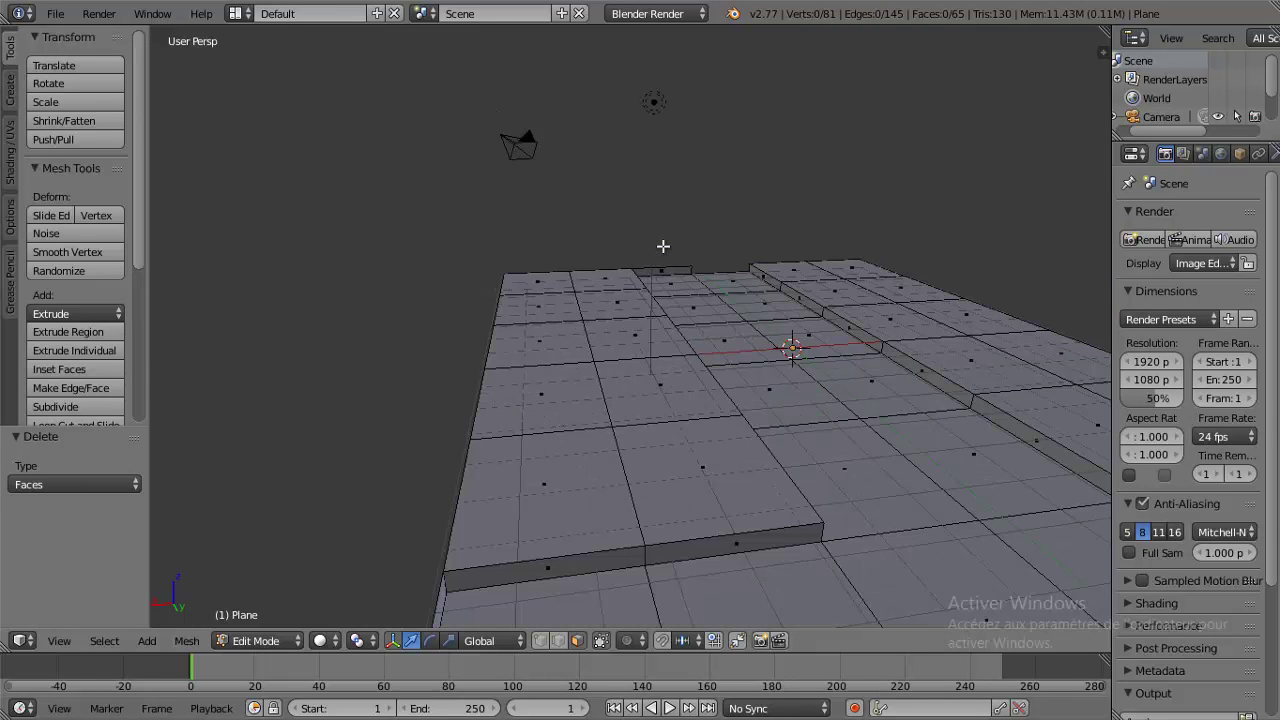
pyautogui.rightClick(666, 270)
pyautogui.moveTo(666, 283)
pyautogui.mouseDown(button='middle')
pyautogui.moveTo(716, 358)
pyautogui.moveTo(446, 363)
pyautogui.moveTo(679, 331)
pyautogui.mouseUp(button='middle')
pyautogui.rightClick(533, 298)
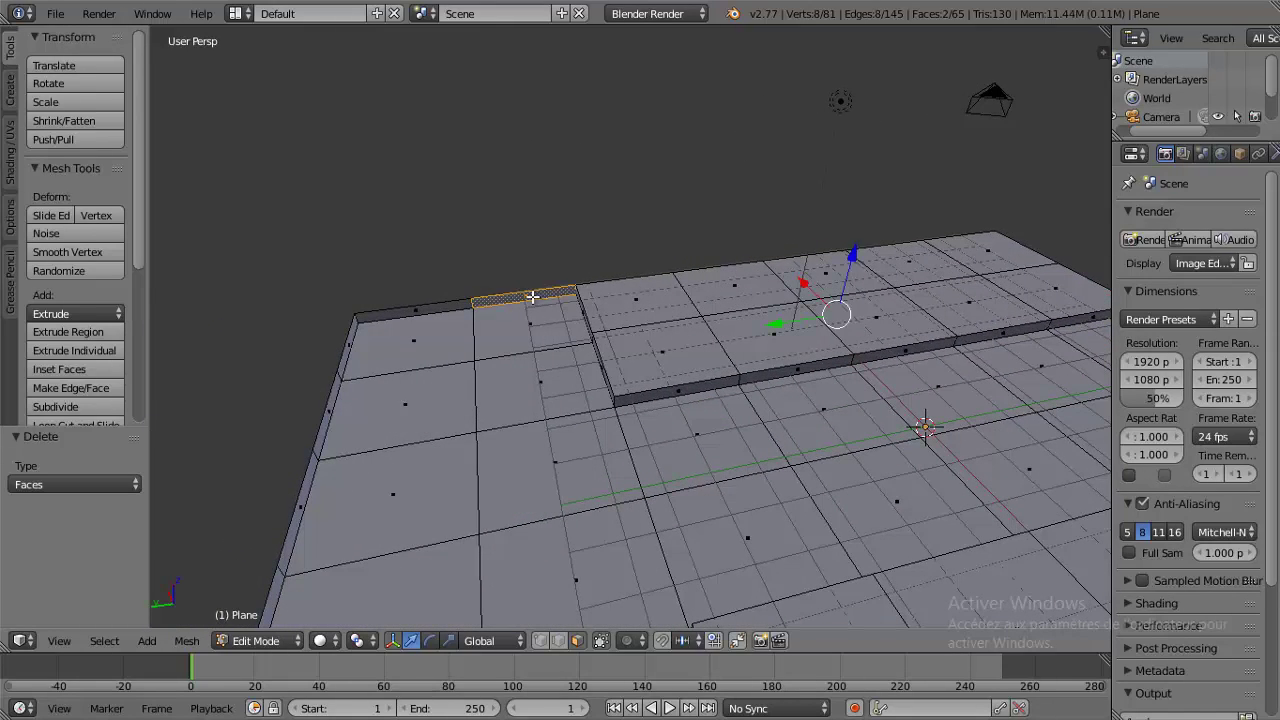
pyautogui.keyDown('shift'); pyautogui.rightClick(440, 310); pyautogui.keyUp('shift')
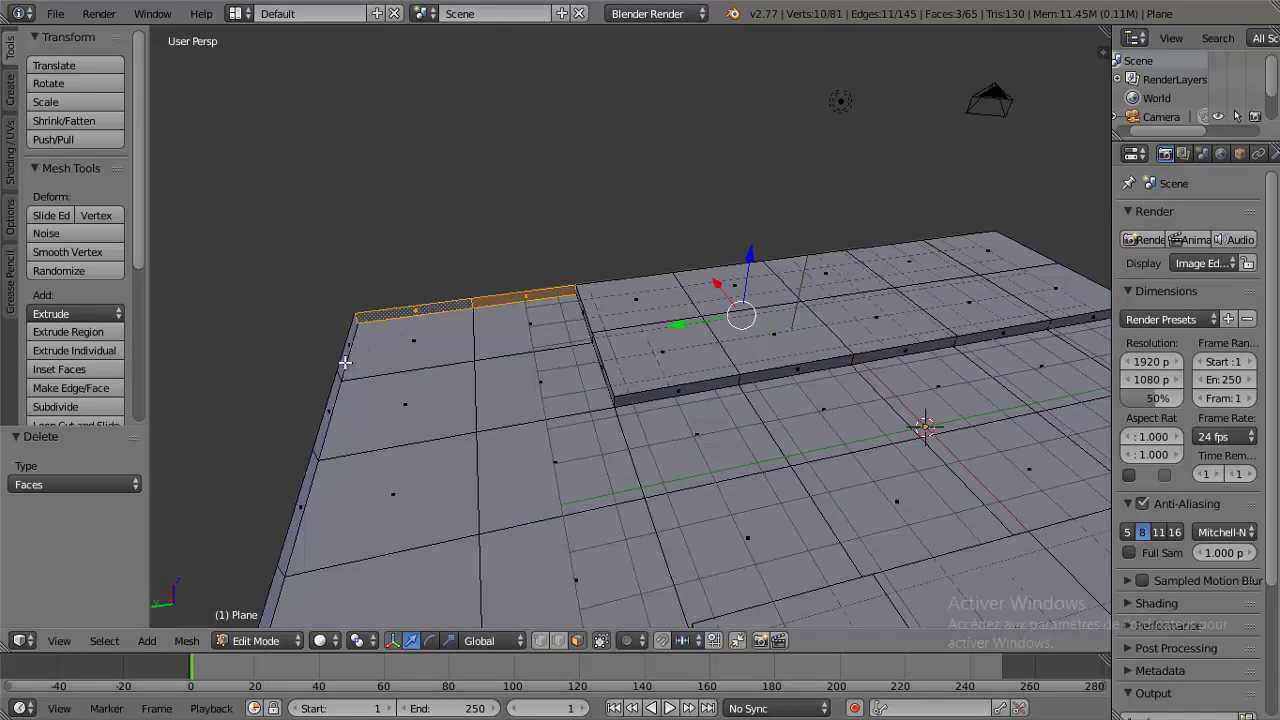
pyautogui.keyDown('shift'); pyautogui.rightClick(344, 362); pyautogui.keyUp('shift')
pyautogui.keyDown('shift'); pyautogui.rightClick(327, 422); pyautogui.keyUp('shift')
pyautogui.keyDown('shift'); pyautogui.rightClick(306, 487); pyautogui.keyUp('shift')
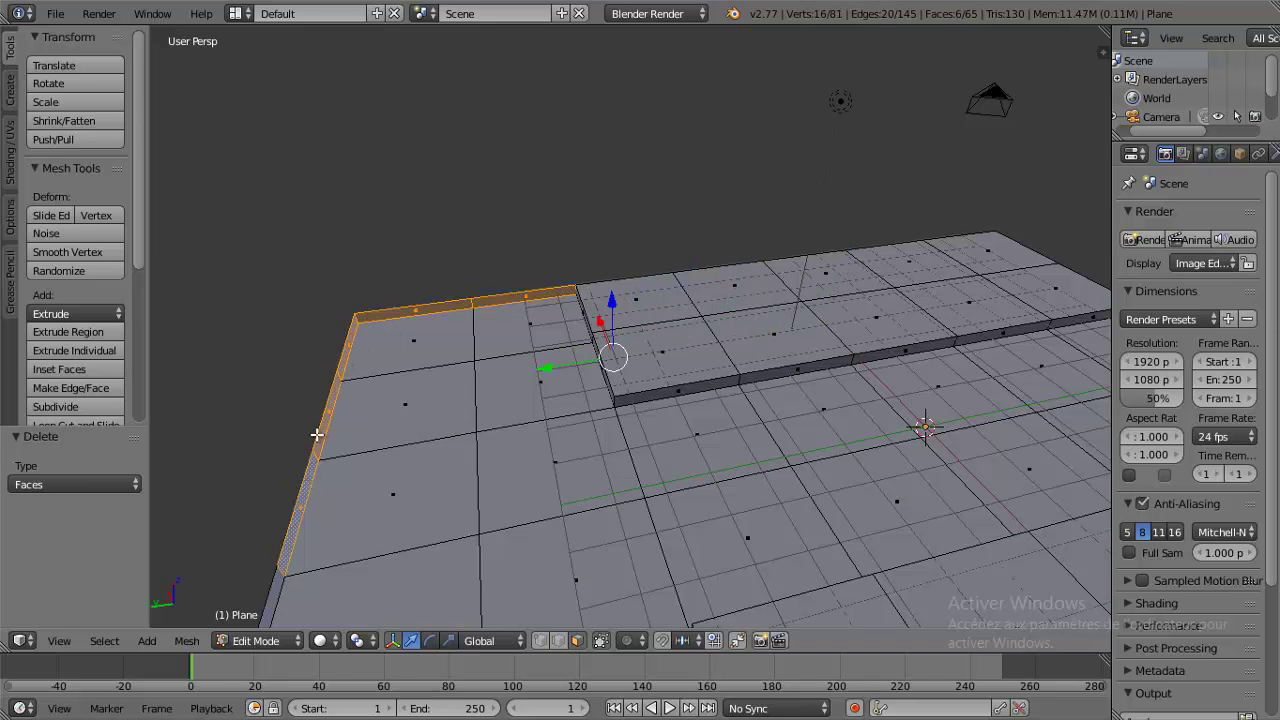
pyautogui.scroll(-3, 330, 435)
pyautogui.scroll(-2, 360, 390)
# - Reselect just the two thin far-edge faces and delete them
pyautogui.moveTo(530, 359); pyautogui.dragTo(468, 345, button='middle')
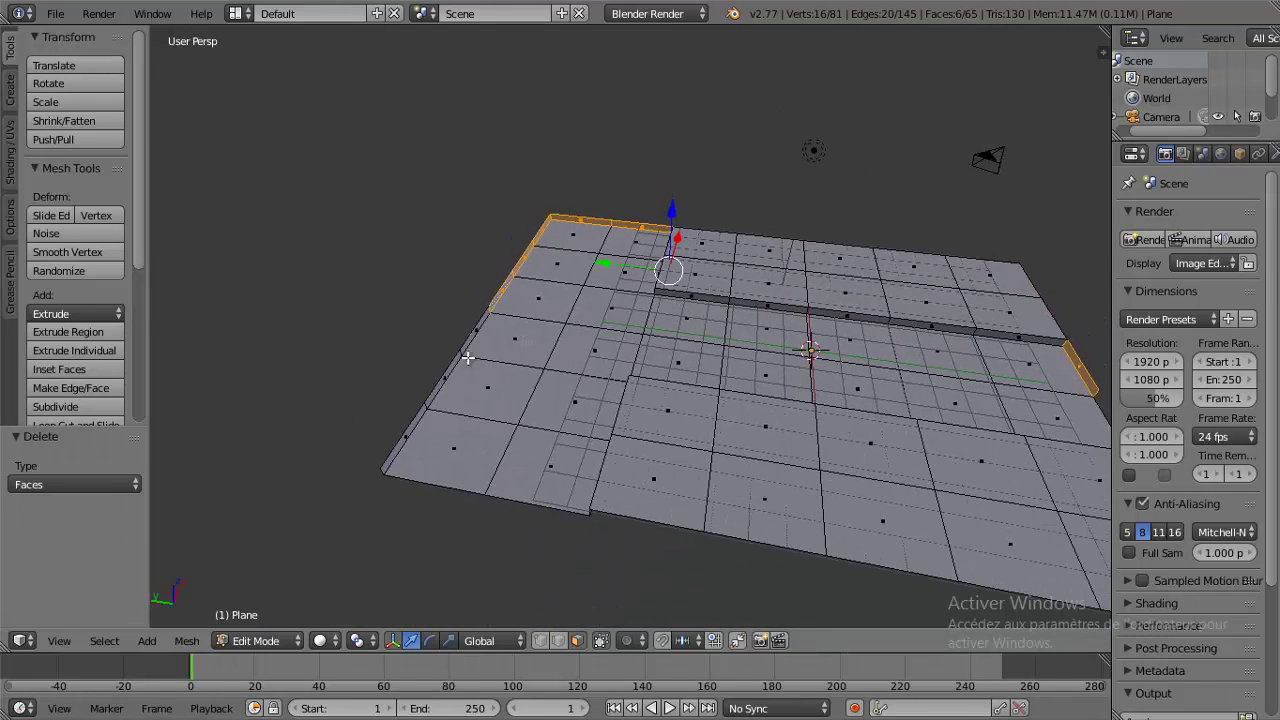
pyautogui.keyDown('shift'); pyautogui.rightClick(465, 340); pyautogui.keyUp('shift')
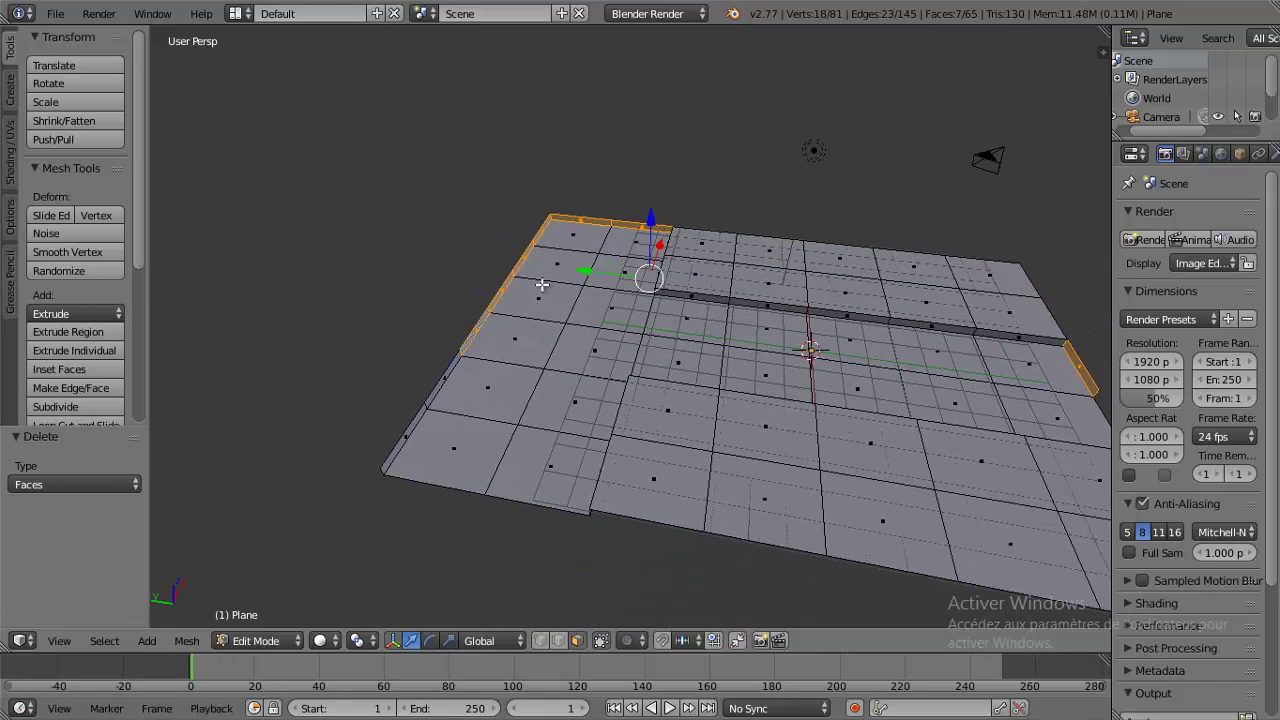
pyautogui.keyDown('shift'); pyautogui.rightClick(565, 219); pyautogui.keyUp('shift')
pyautogui.rightClick(576, 222)
pyautogui.keyDown('shift'); pyautogui.rightClick(624, 224); pyautogui.keyUp('shift')
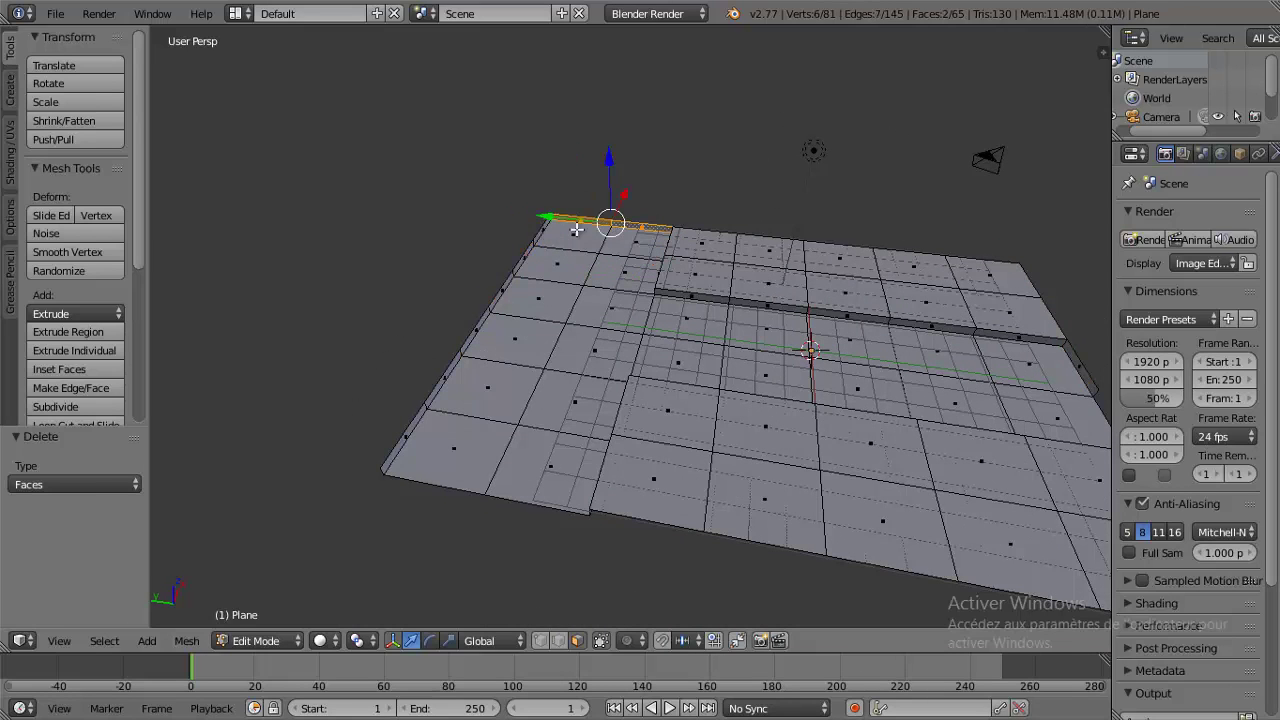
pyautogui.press('x')
pyautogui.click(538, 232)
pyautogui.moveTo(783, 295)
pyautogui.mouseDown(button='middle')
pyautogui.moveTo(686, 320)
pyautogui.moveTo(619, 304)
pyautogui.moveTo(813, 264)
pyautogui.mouseUp(button='middle')
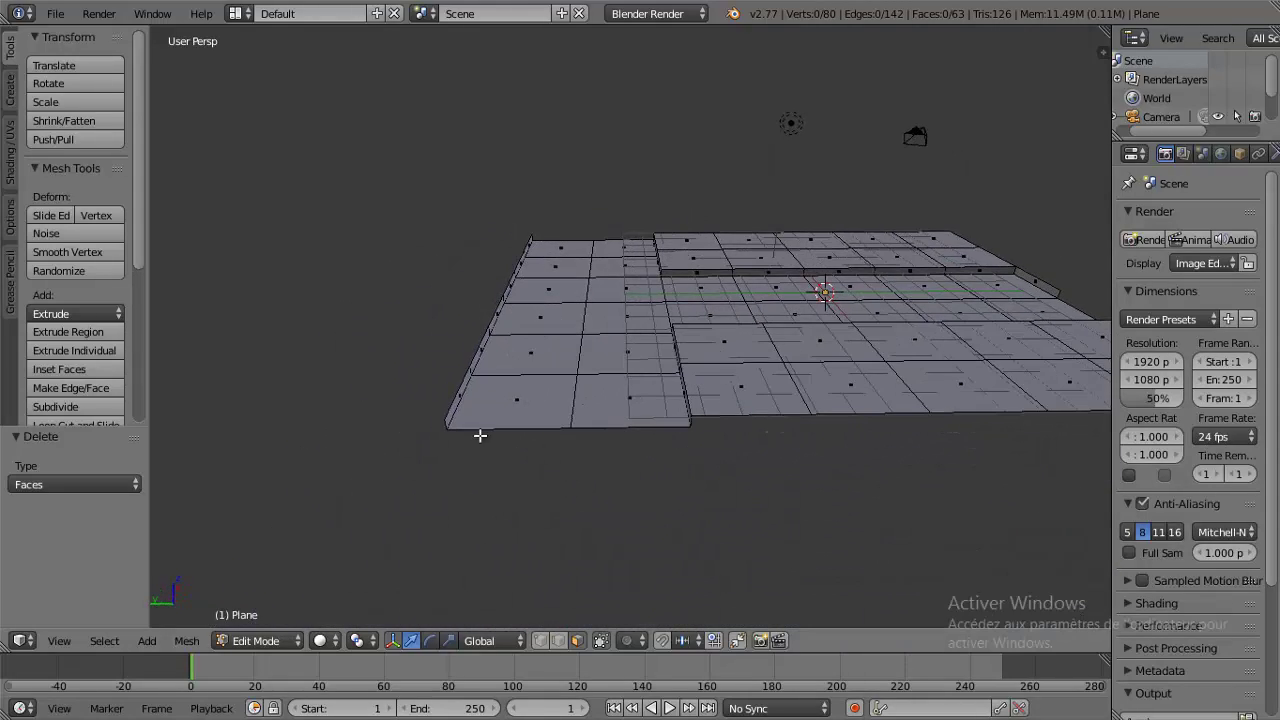
# - Extrude the plane's end border edge loop 4.629 along Y into a new row
pyautogui.click(558, 640)
pyautogui.keyDown('alt'); pyautogui.rightClick(456, 396); pyautogui.keyUp('alt')
pyautogui.press('e')
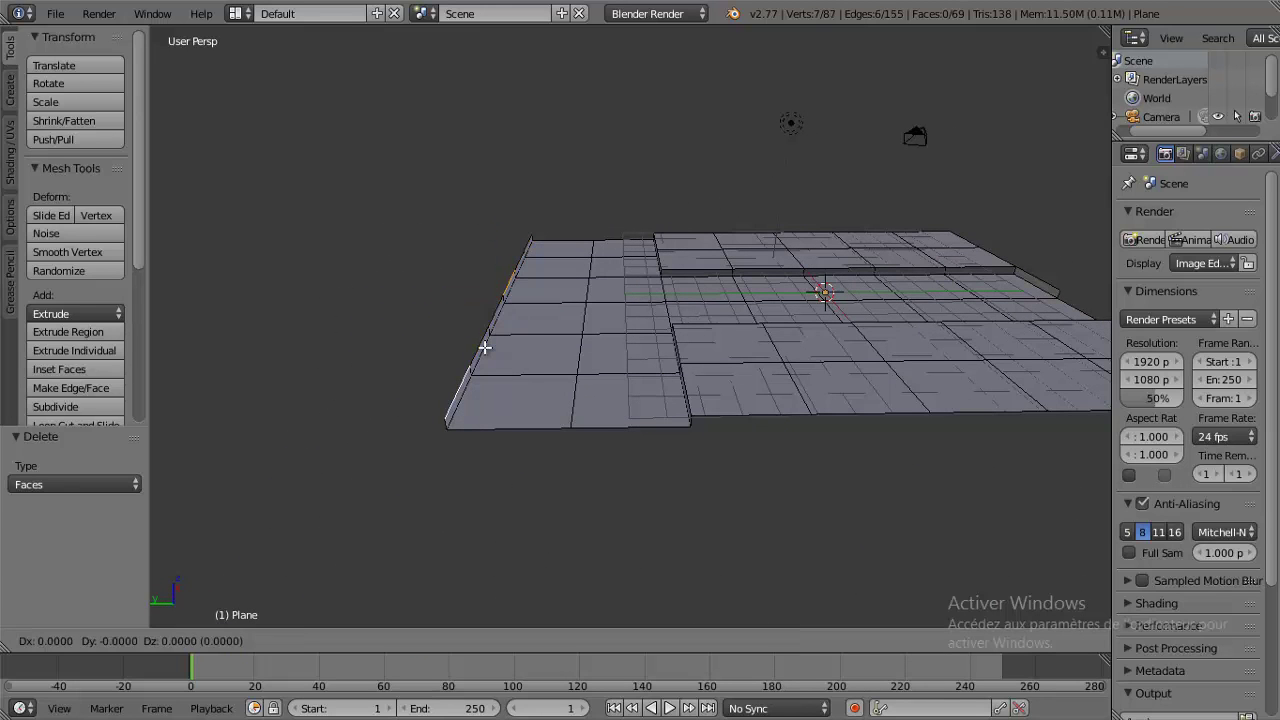
pyautogui.rightClick(484, 346)
pyautogui.moveTo(453, 296); pyautogui.dragTo(386, 298)
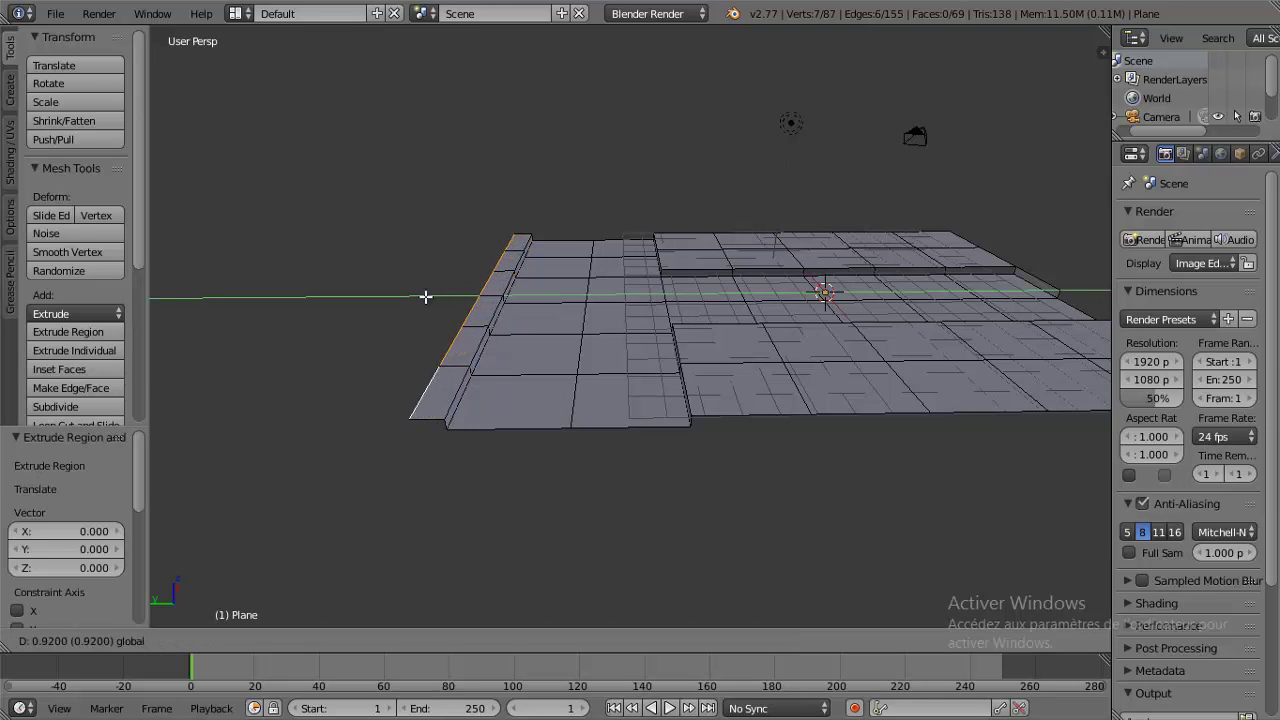
pyautogui.click(346, 300)
pyautogui.moveTo(350, 300)
pyautogui.mouseDown(button='middle')
pyautogui.moveTo(512, 313)
pyautogui.moveTo(500, 277)
pyautogui.moveTo(446, 289)
pyautogui.moveTo(513, 332)
pyautogui.moveTo(603, 268)
pyautogui.moveTo(628, 340)
pyautogui.moveTo(557, 329)
pyautogui.mouseUp(button='middle')
pyautogui.scroll(3, 556, 327)
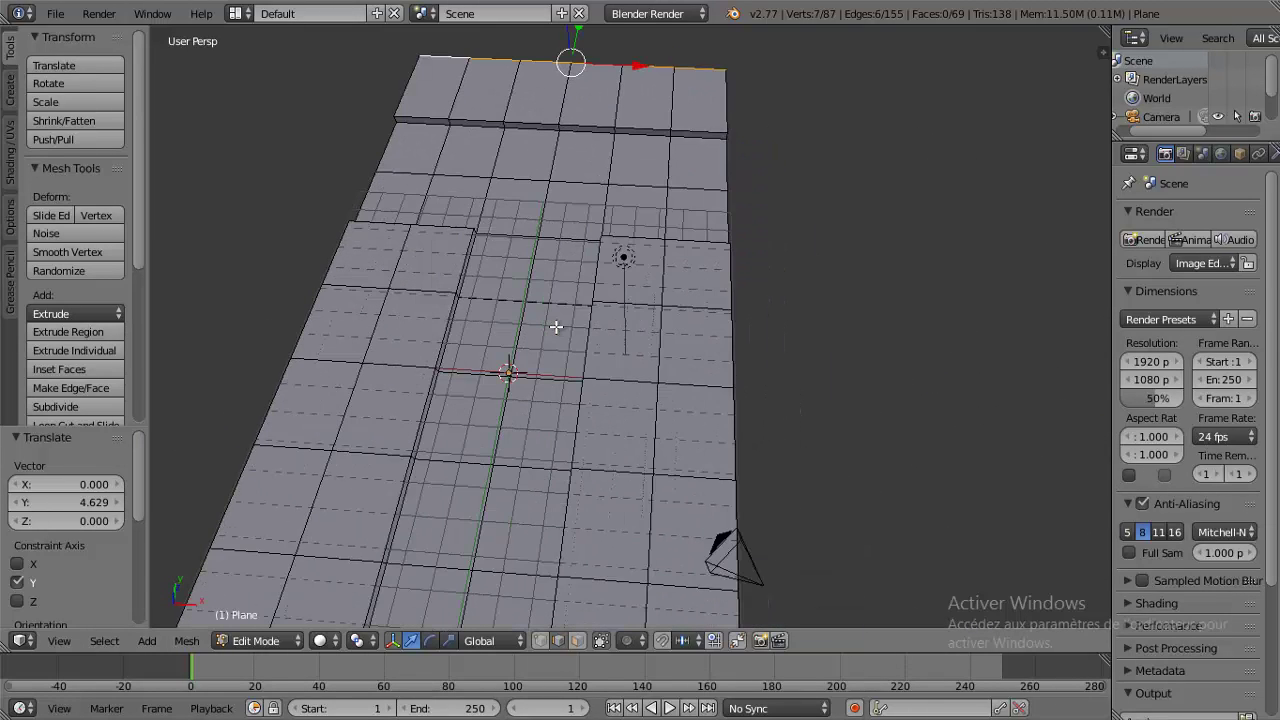
# - Box-select the four centre faces of the street in orthographic top view
pyautogui.press('KP_7')
pyautogui.scroll(-1, 580, 334)
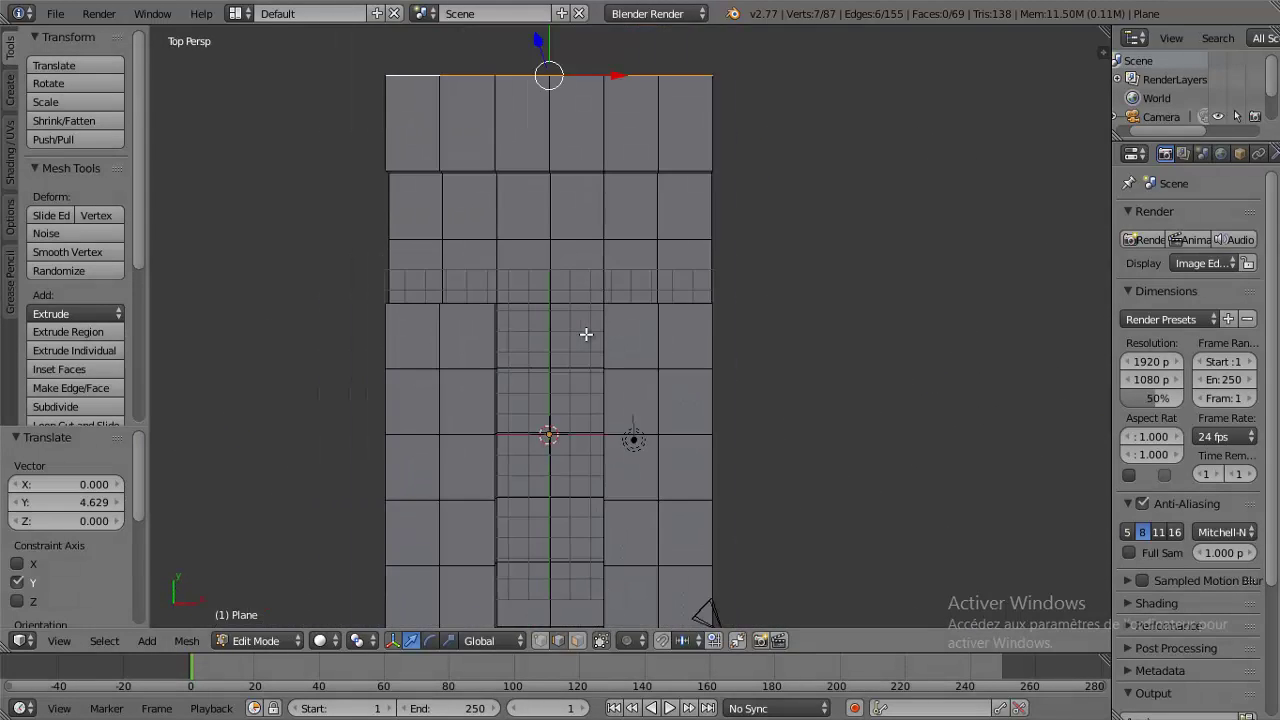
pyautogui.press('KP_5')
pyautogui.scroll(1, 575, 320)
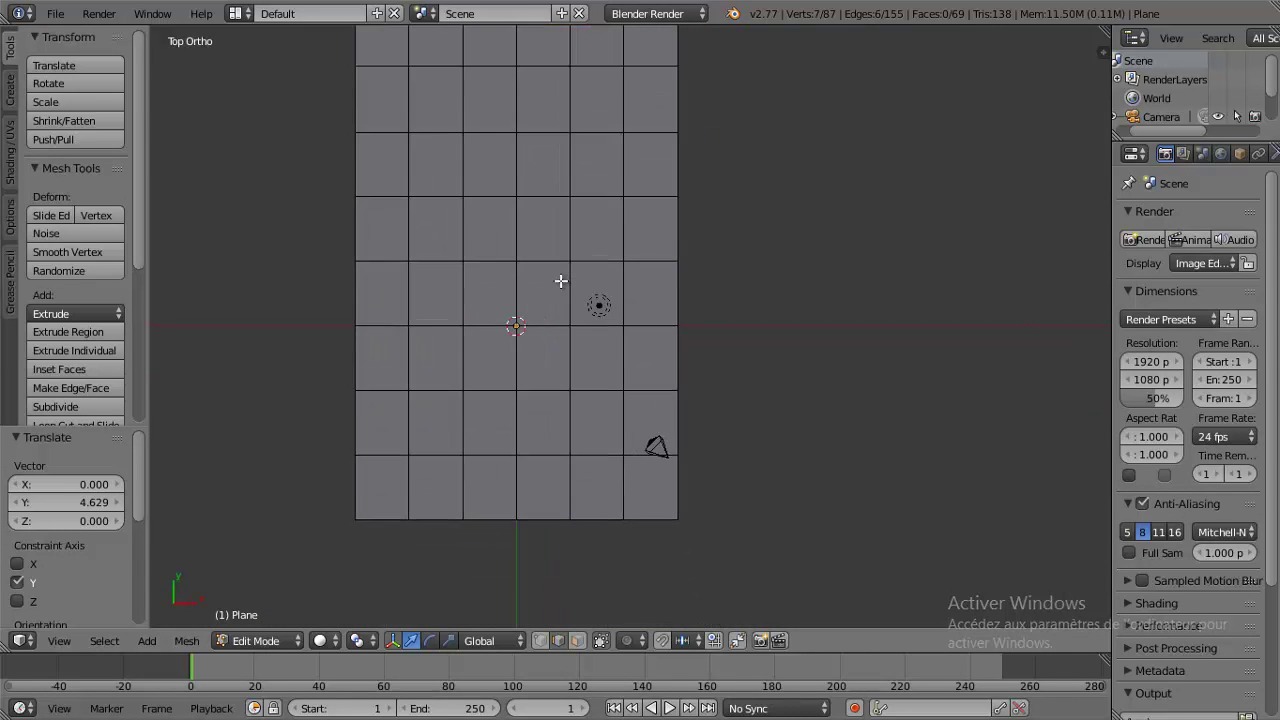
pyautogui.scroll(3, 545, 265)
pyautogui.keyDown('shift'); pyautogui.moveTo(557, 263); pyautogui.dragTo(565, 592, button='middle'); pyautogui.keyUp('shift')
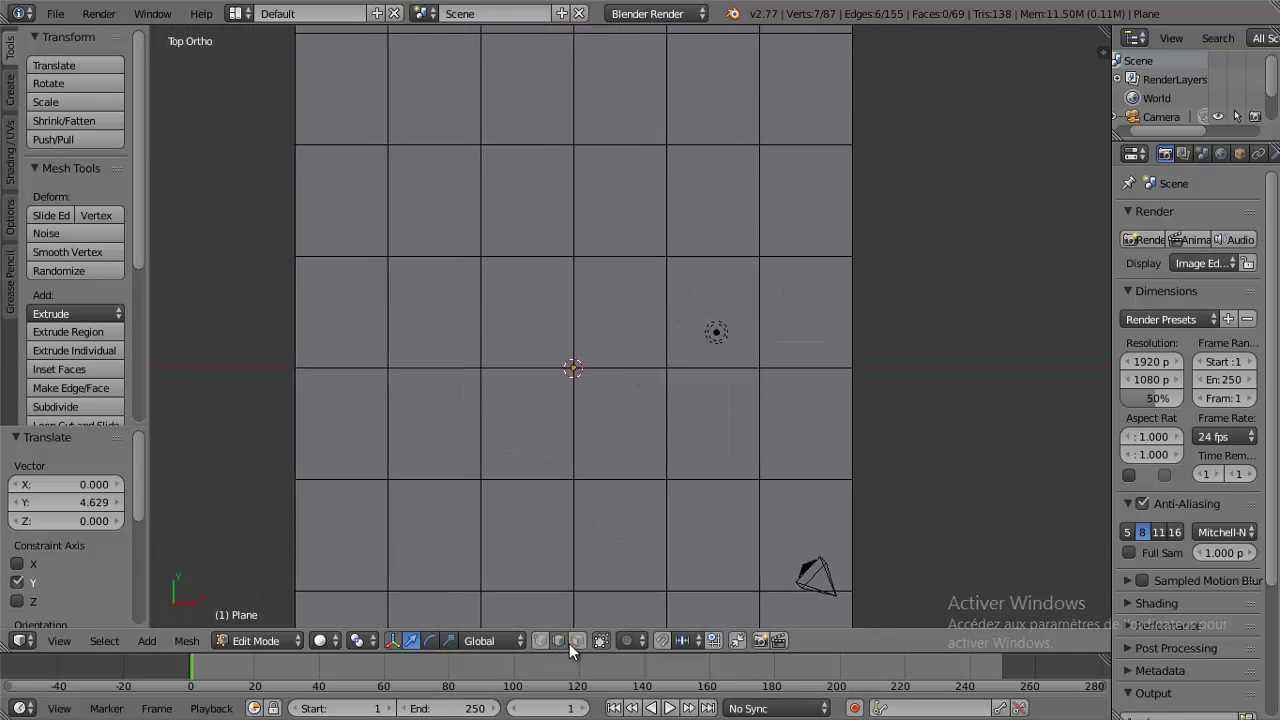
pyautogui.keyDown('shift'); pyautogui.moveTo(582, 298); pyautogui.dragTo(583, 314, button='middle'); pyautogui.keyUp('shift')
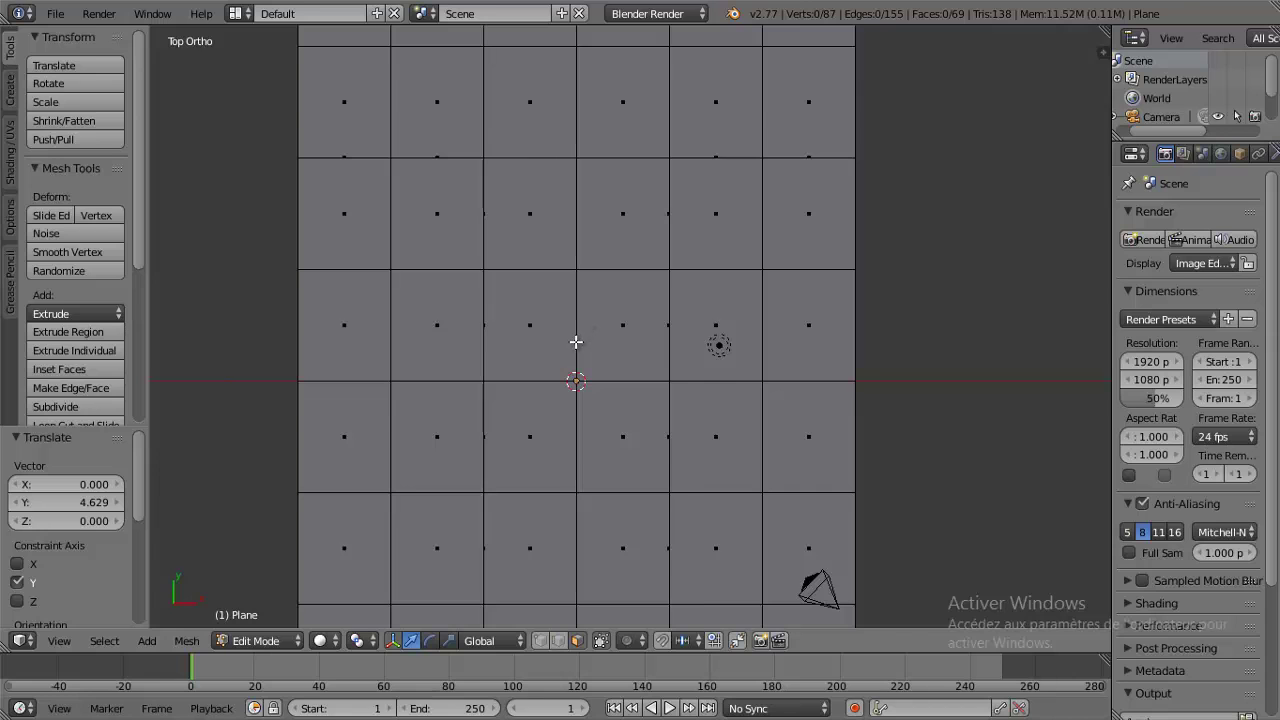
pyautogui.press('b')
pyautogui.moveTo(530, 325); pyautogui.dragTo(634, 421)
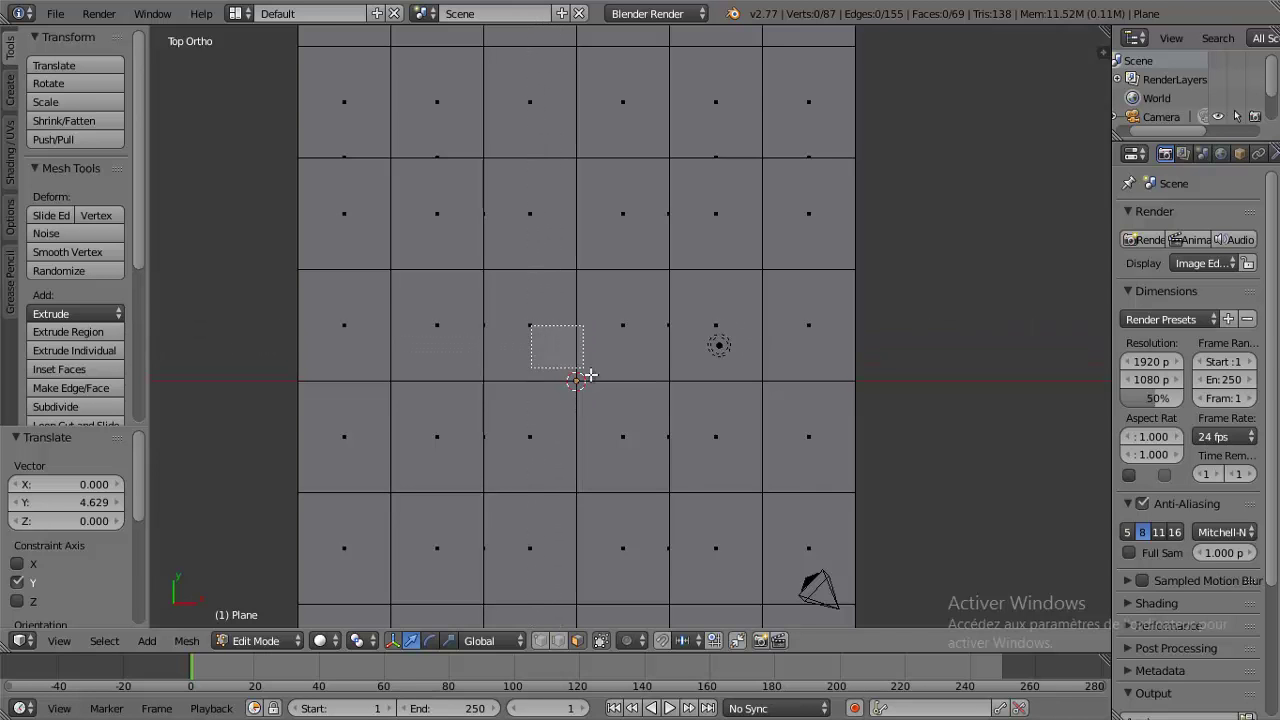
# - Extrude the four centre faces in place and scale them to 0.725
pyautogui.press('e')
pyautogui.rightClick(634, 421)
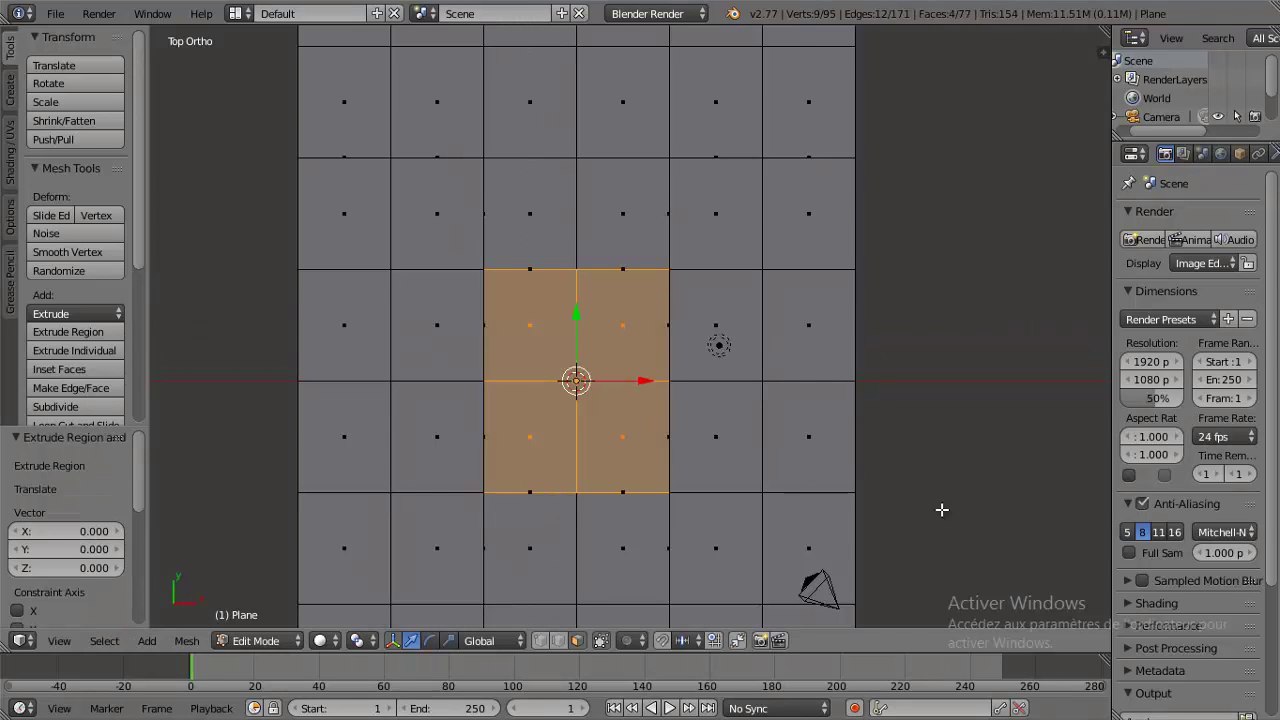
pyautogui.press('s')
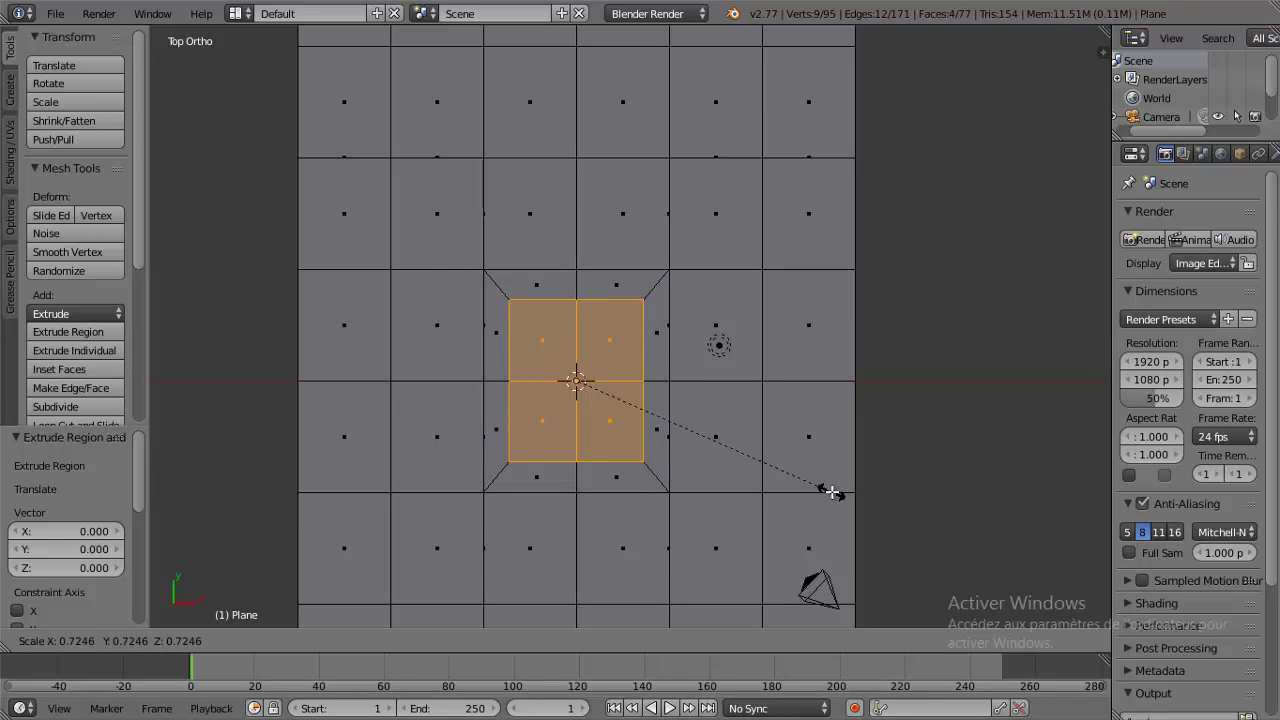
pyautogui.click(830, 492)
pyautogui.click(541, 641)
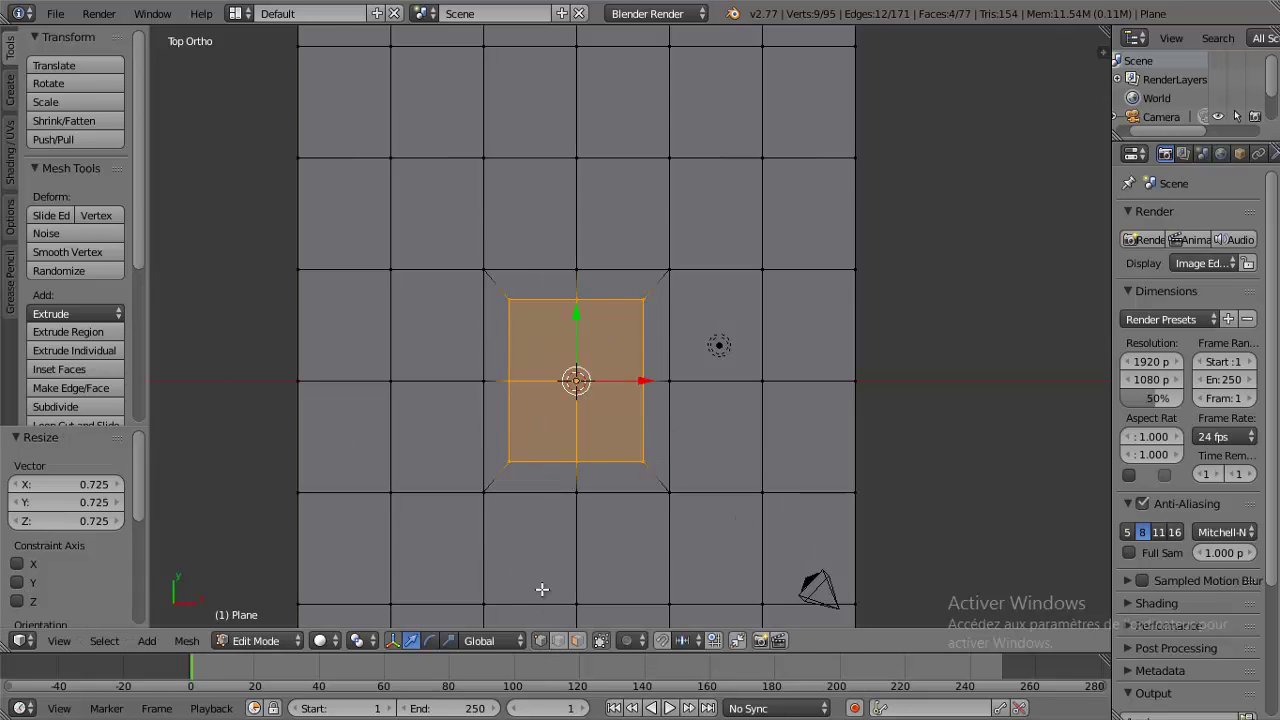
# - Select the four edge-midpoint vertices of the inset square
pyautogui.press('a')
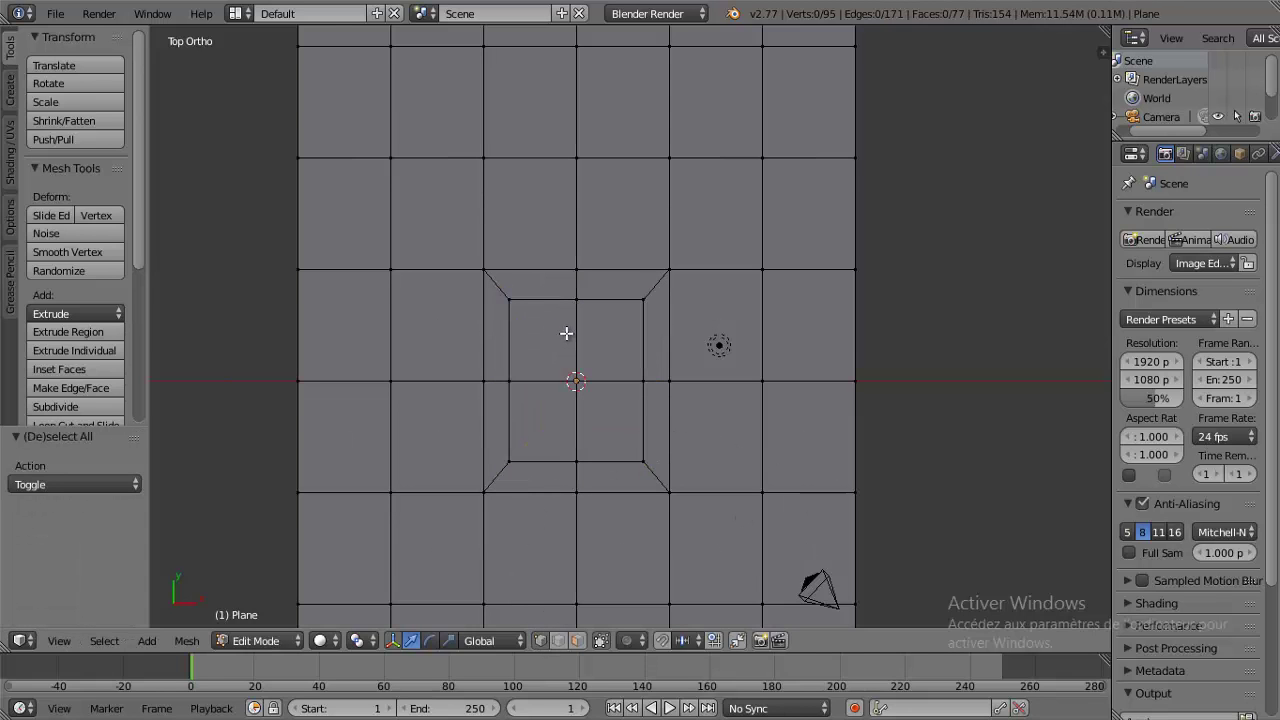
pyautogui.rightClick(578, 302)
pyautogui.press('b')
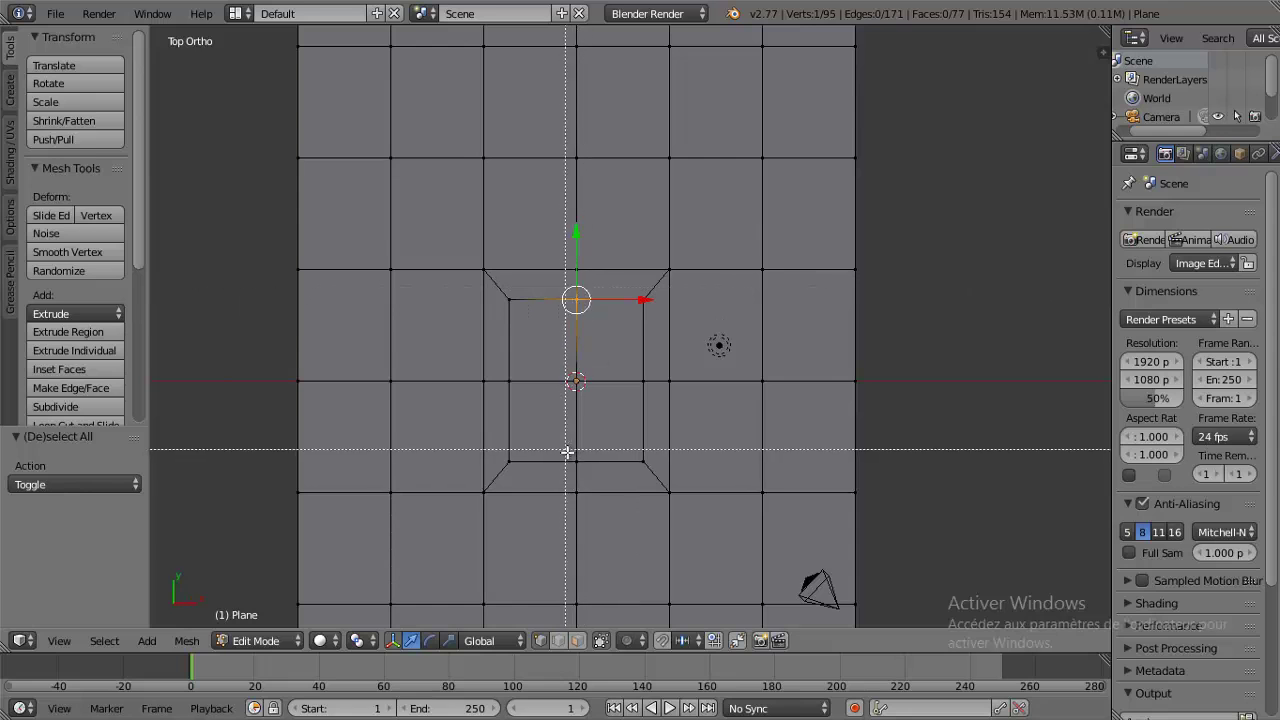
pyautogui.moveTo(567, 453); pyautogui.dragTo(586, 466)
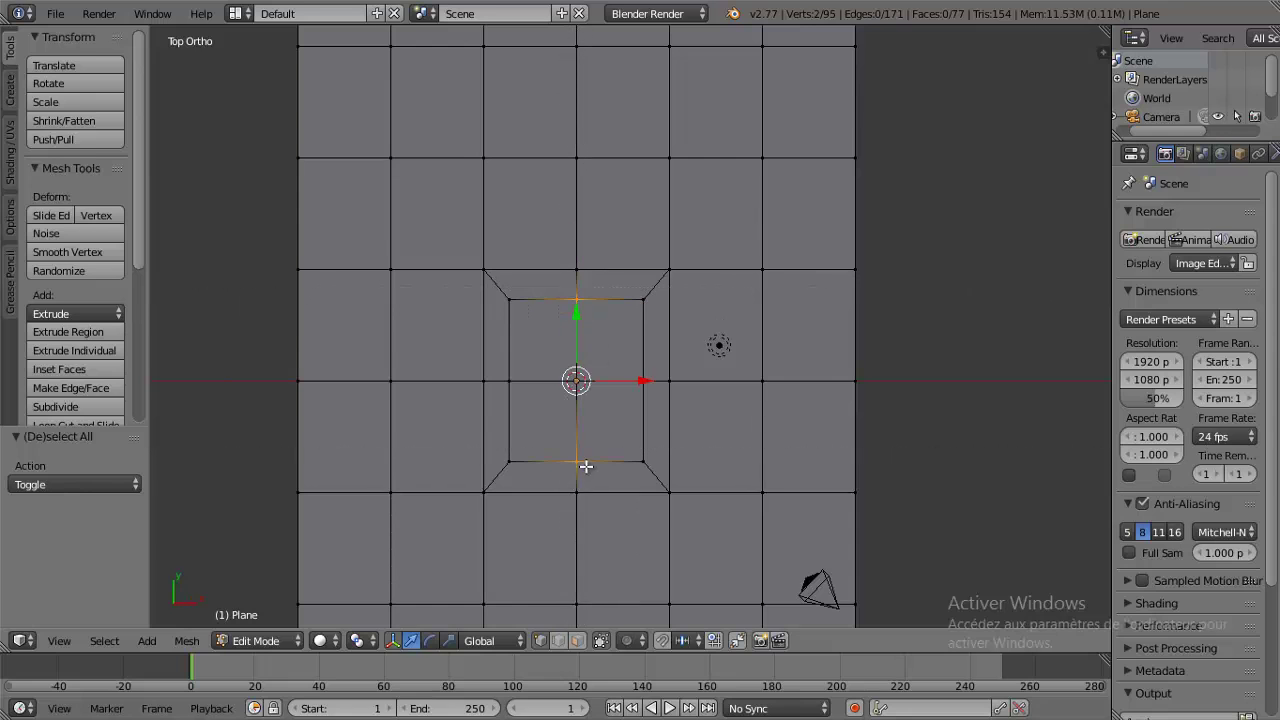
pyautogui.keyDown('shift'); pyautogui.rightClick(643, 385); pyautogui.keyUp('shift')
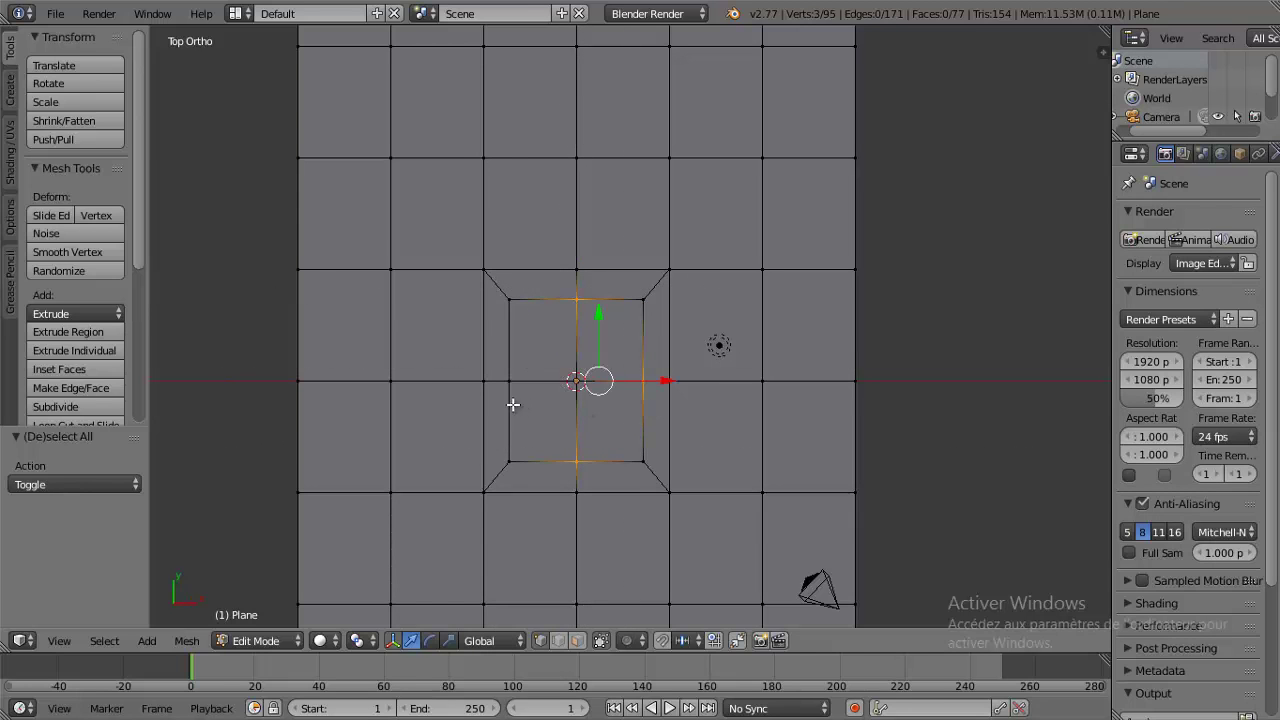
pyautogui.press('b')
pyautogui.moveTo(499, 374); pyautogui.dragTo(524, 398)
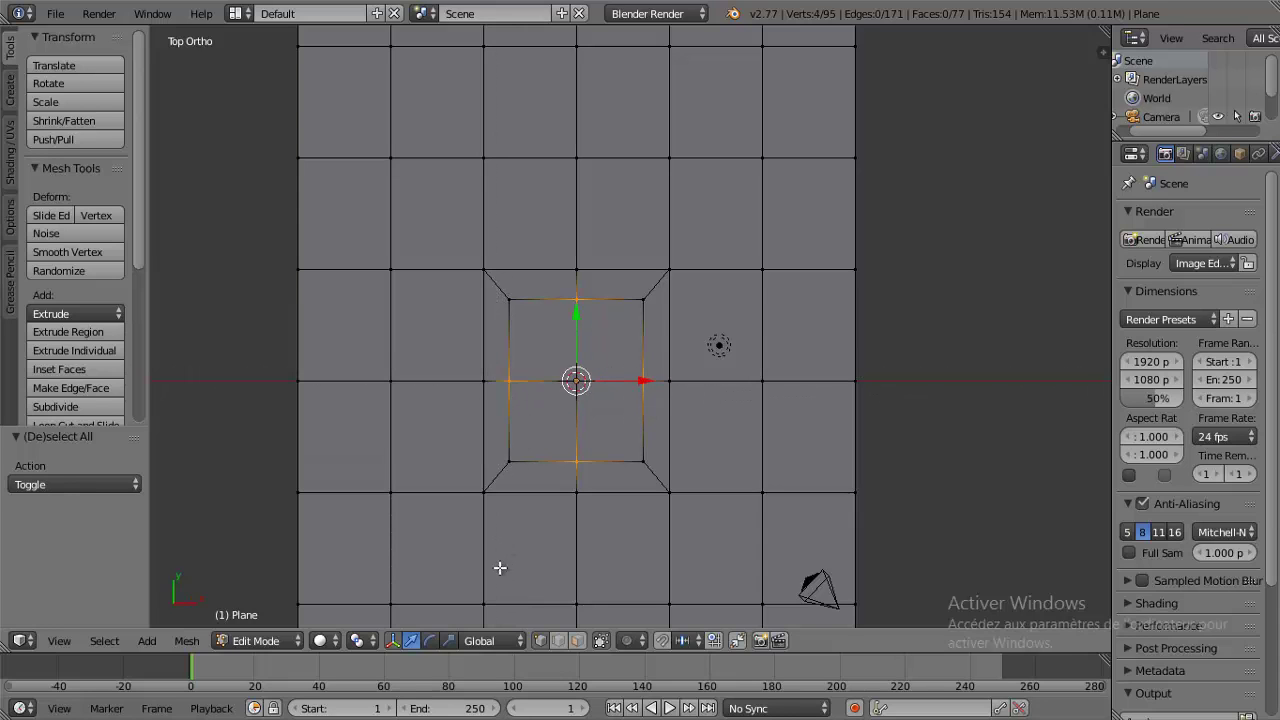
# - Scale the midpoints out 1.313 along X and 1.189 along Y, then select the whole octagon
pyautogui.click(449, 641)
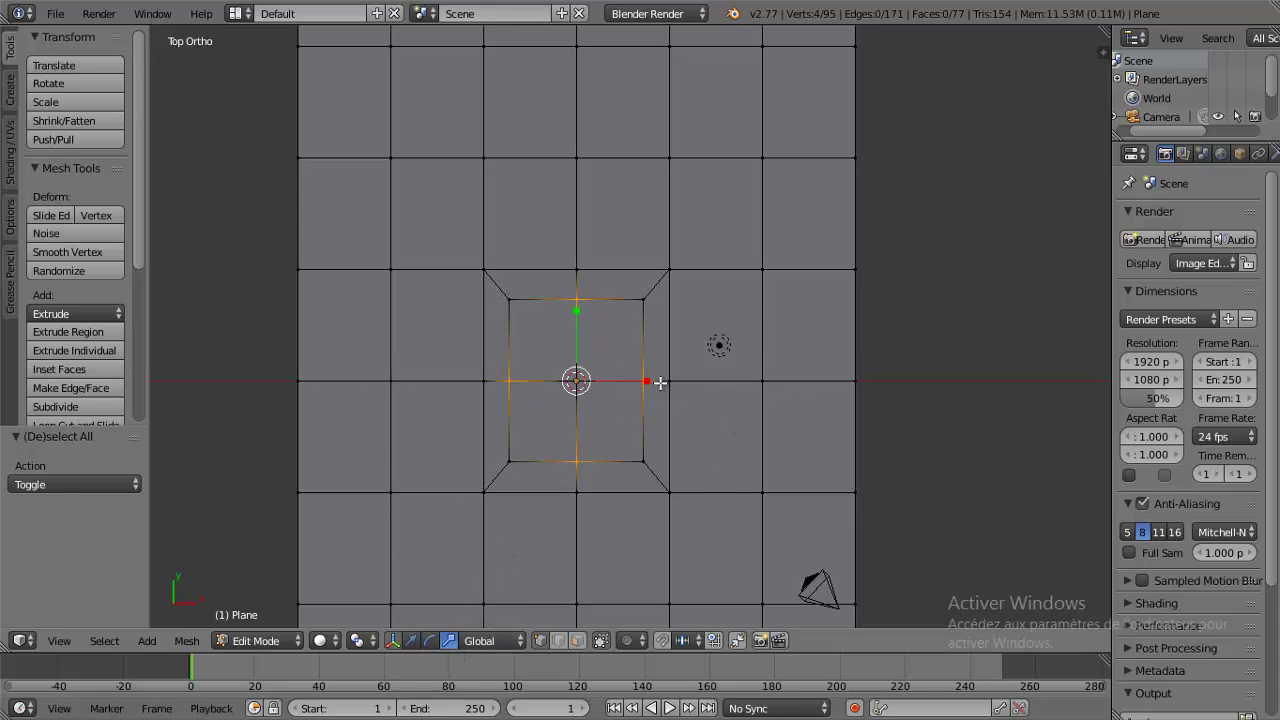
pyautogui.moveTo(660, 383); pyautogui.dragTo(674, 382)
pyautogui.moveTo(584, 313); pyautogui.dragTo(578, 297)
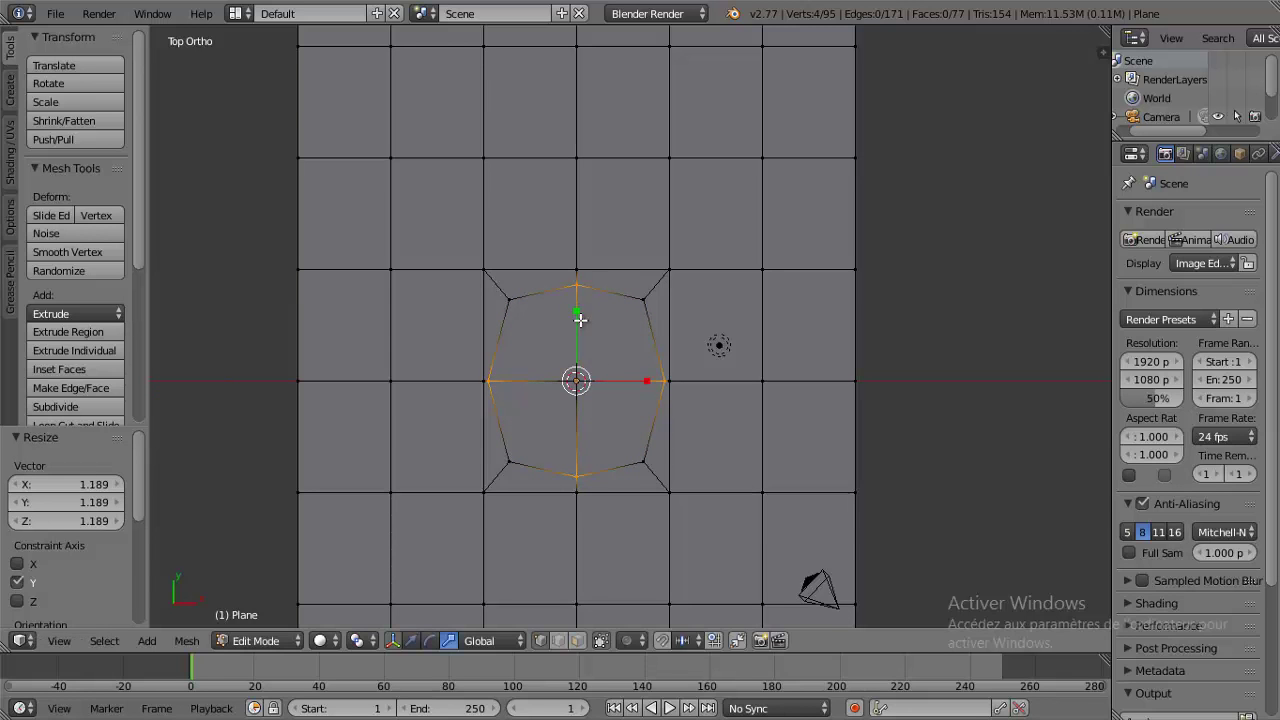
pyautogui.keyDown('shift'); pyautogui.click(644, 302); pyautogui.keyUp('shift')
pyautogui.keyDown('shift'); pyautogui.click(511, 303); pyautogui.keyUp('shift')
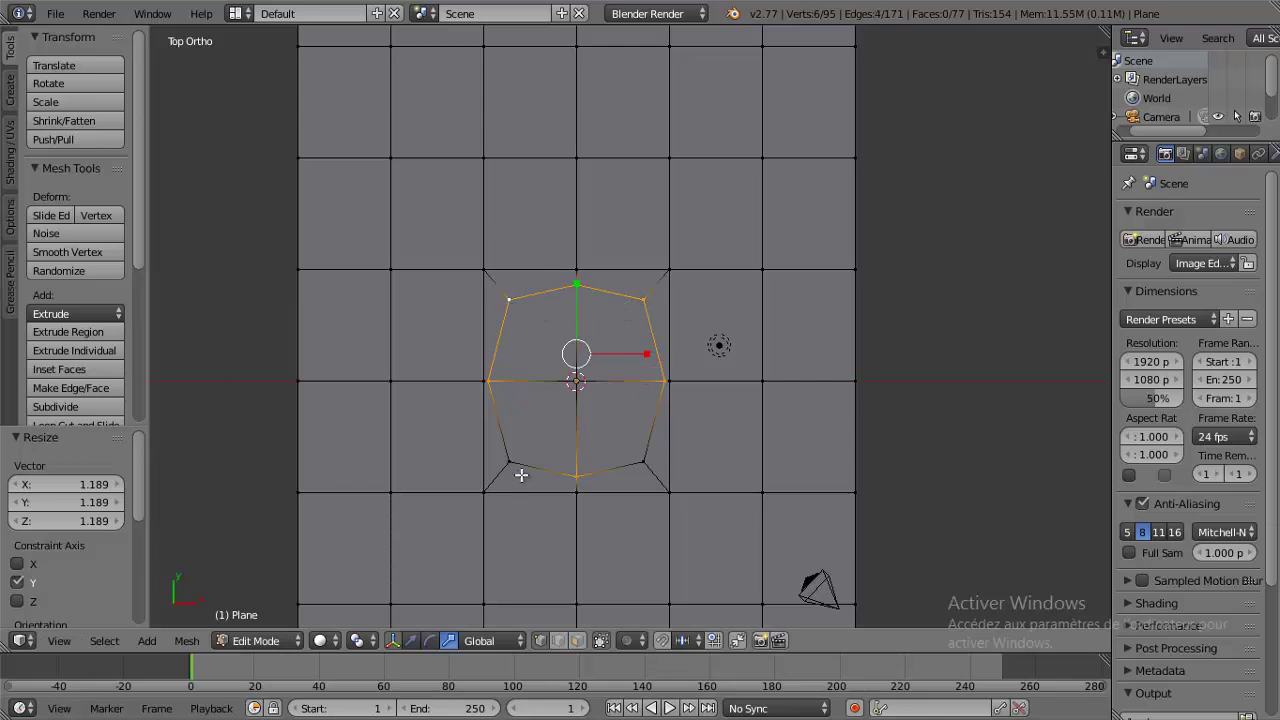
pyautogui.keyDown('shift'); pyautogui.click(509, 460); pyautogui.keyUp('shift')
pyautogui.keyDown('shift'); pyautogui.click(638, 458); pyautogui.keyUp('shift')
pyautogui.keyDown('shift'); pyautogui.click(580, 383); pyautogui.keyUp('shift')
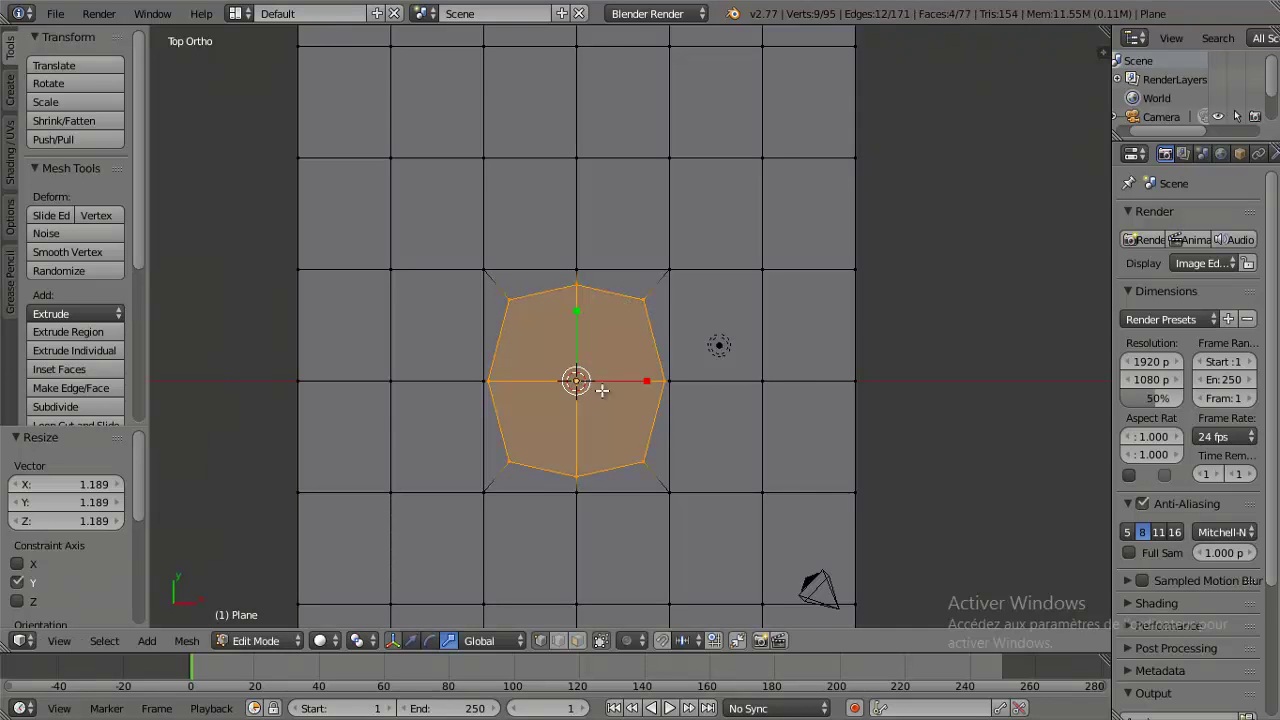
# - Scale the octagon to 0.814 and separate it into its own object, Plane.001
pyautogui.press('s')
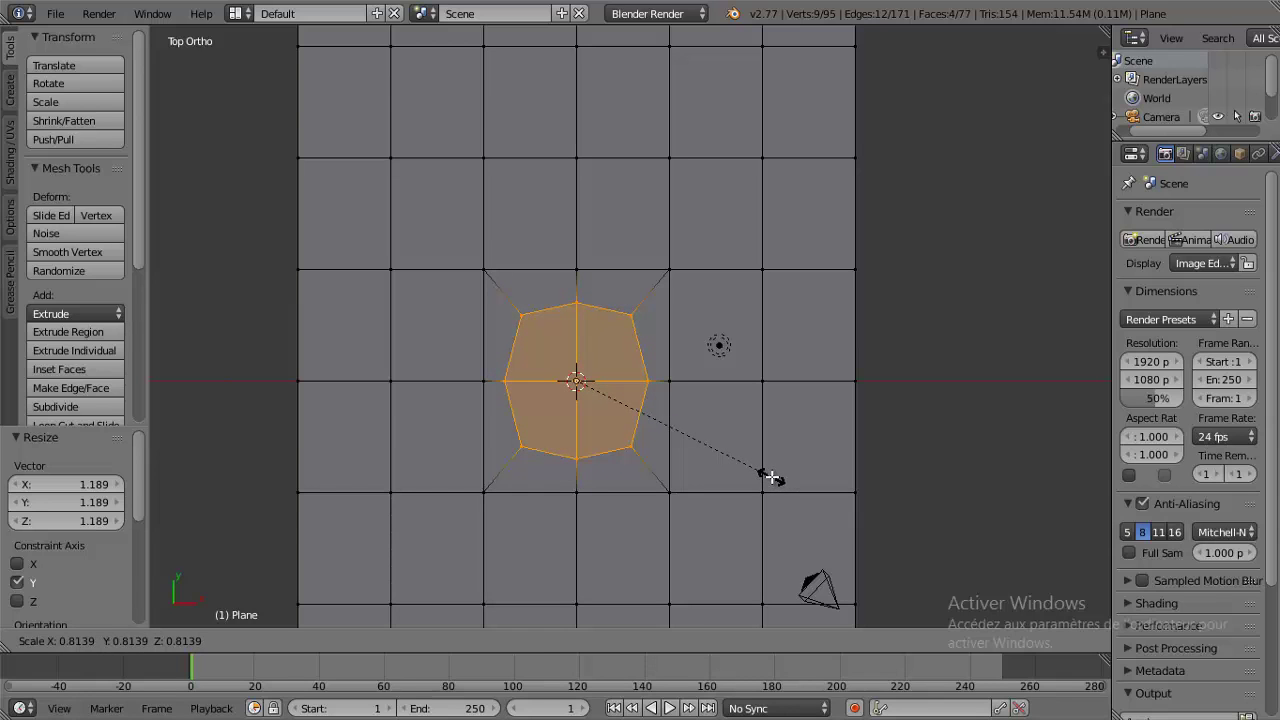
pyautogui.click(770, 477)
pyautogui.press('p')
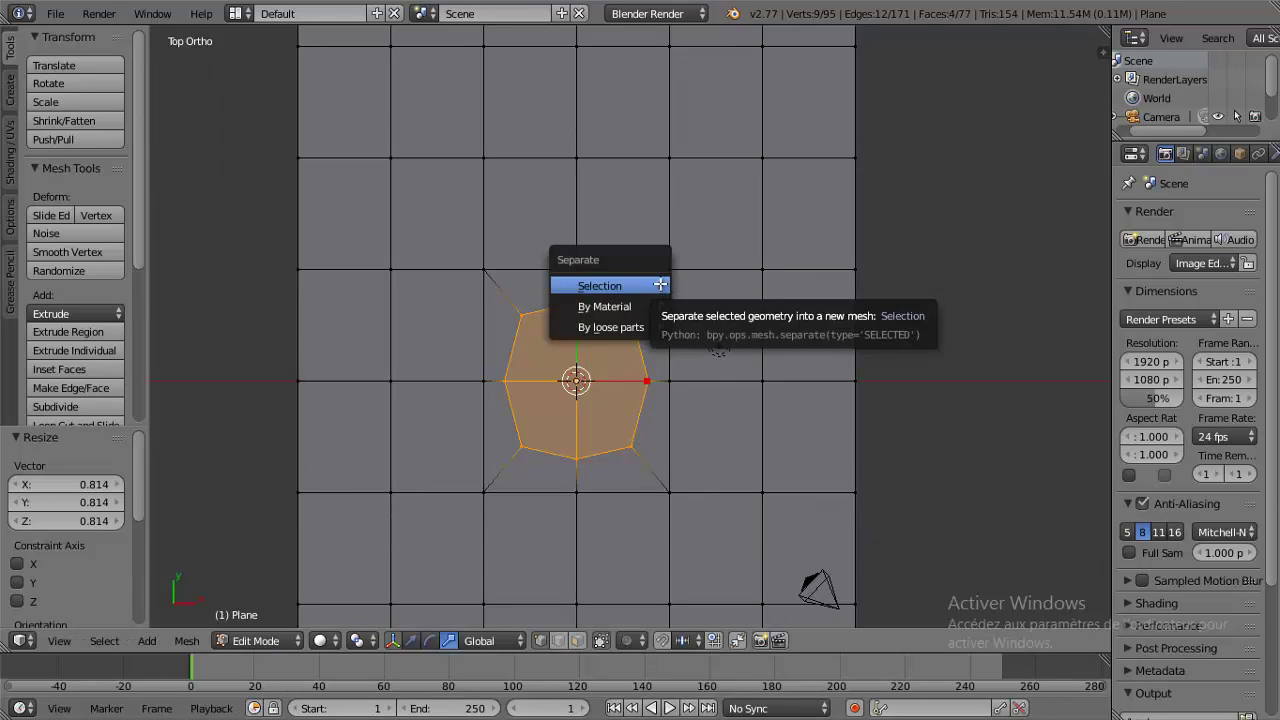
pyautogui.click(645, 284)
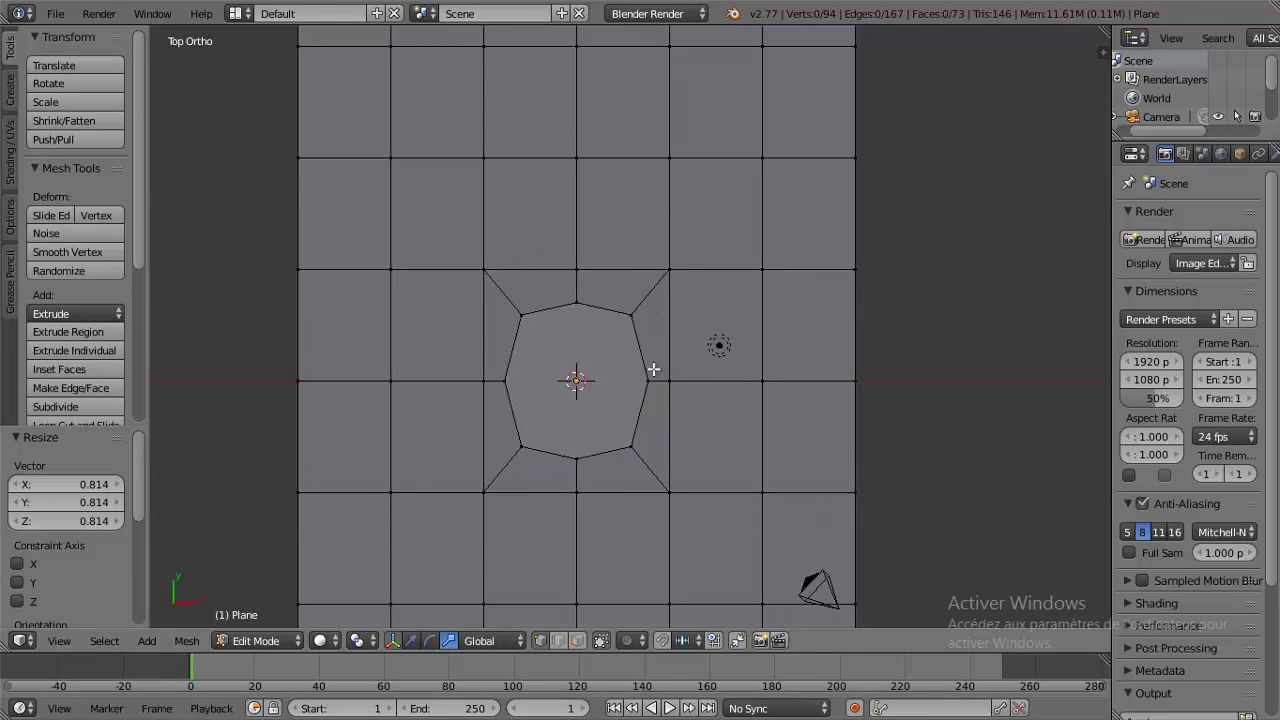
# - In Object Mode, select the octagon, then make the street plane active
pyautogui.press('Tab')
pyautogui.rightClick(557, 371)
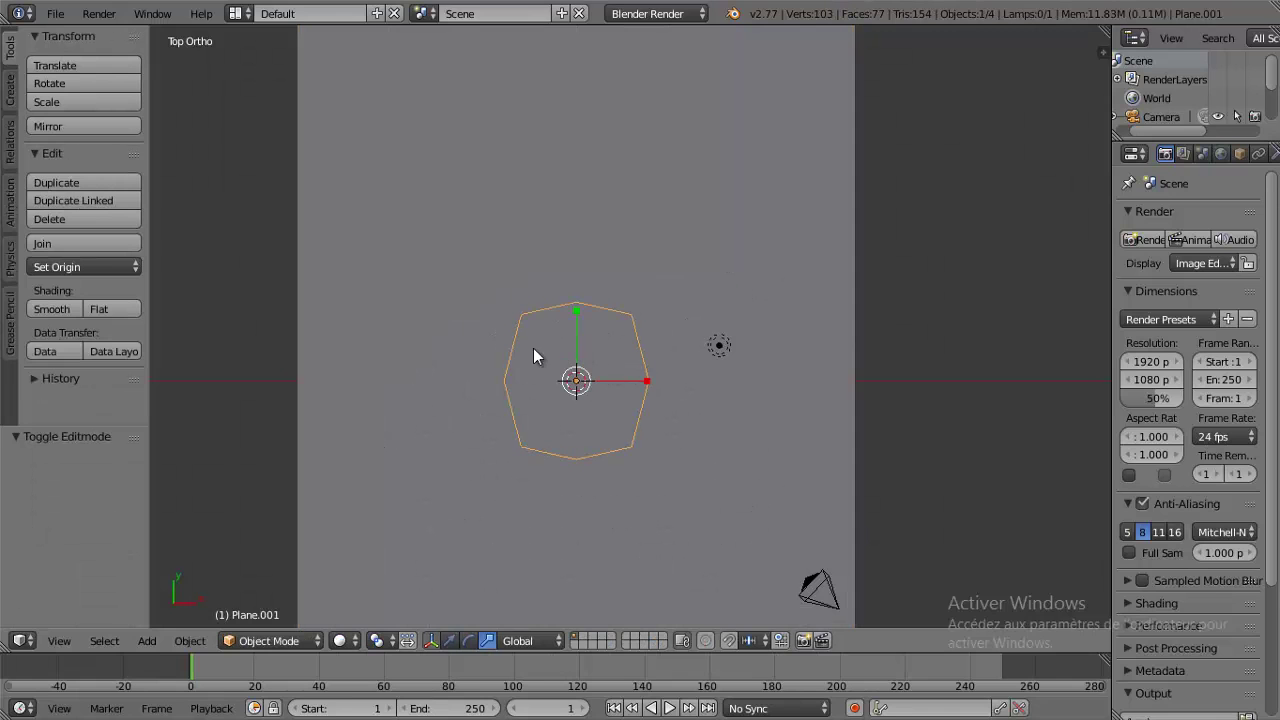
pyautogui.keyDown('shift'); pyautogui.rightClick(657, 246); pyautogui.keyUp('shift')
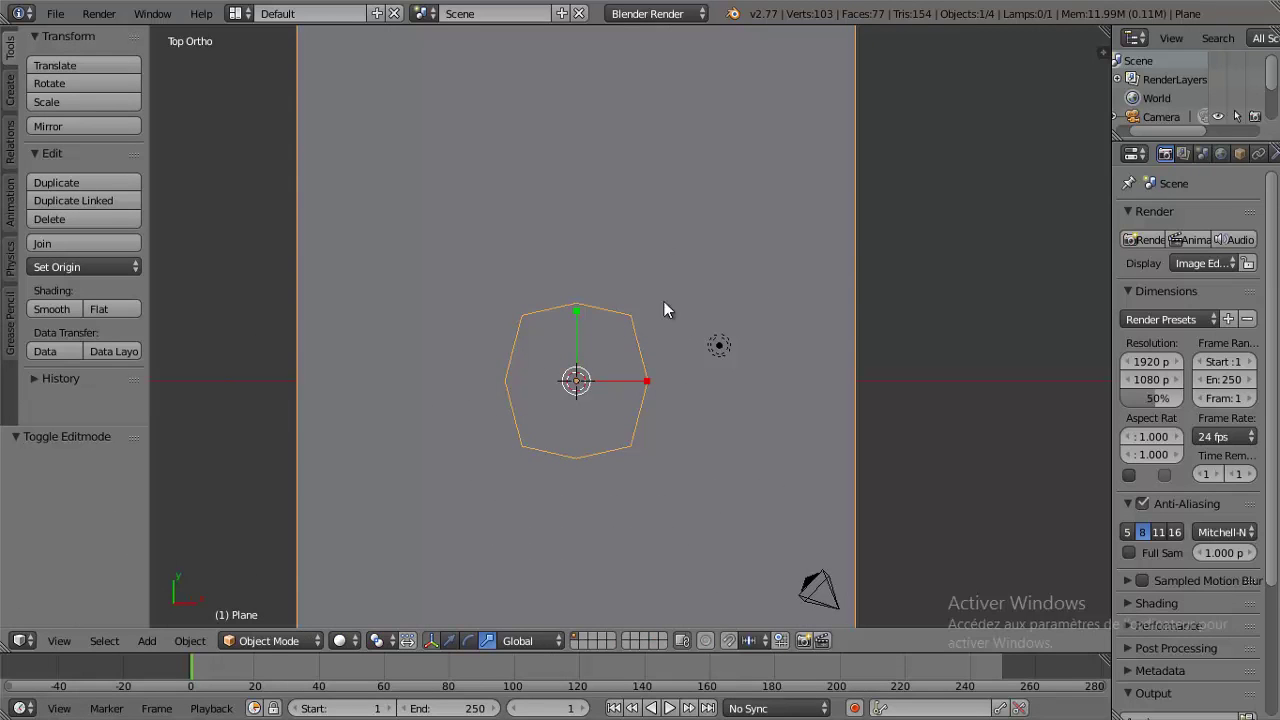
pyautogui.moveTo(664, 302)
pyautogui.mouseDown(button='middle')
pyautogui.moveTo(668, 210)
pyautogui.moveTo(700, 160)
pyautogui.moveTo(726, 277)
pyautogui.moveTo(766, 333)
pyautogui.mouseUp(button='middle')
# - Delete one front-edge face of the street plane, leaving 72 faces, and return to Object Mode in perspective
pyautogui.press('Tab')
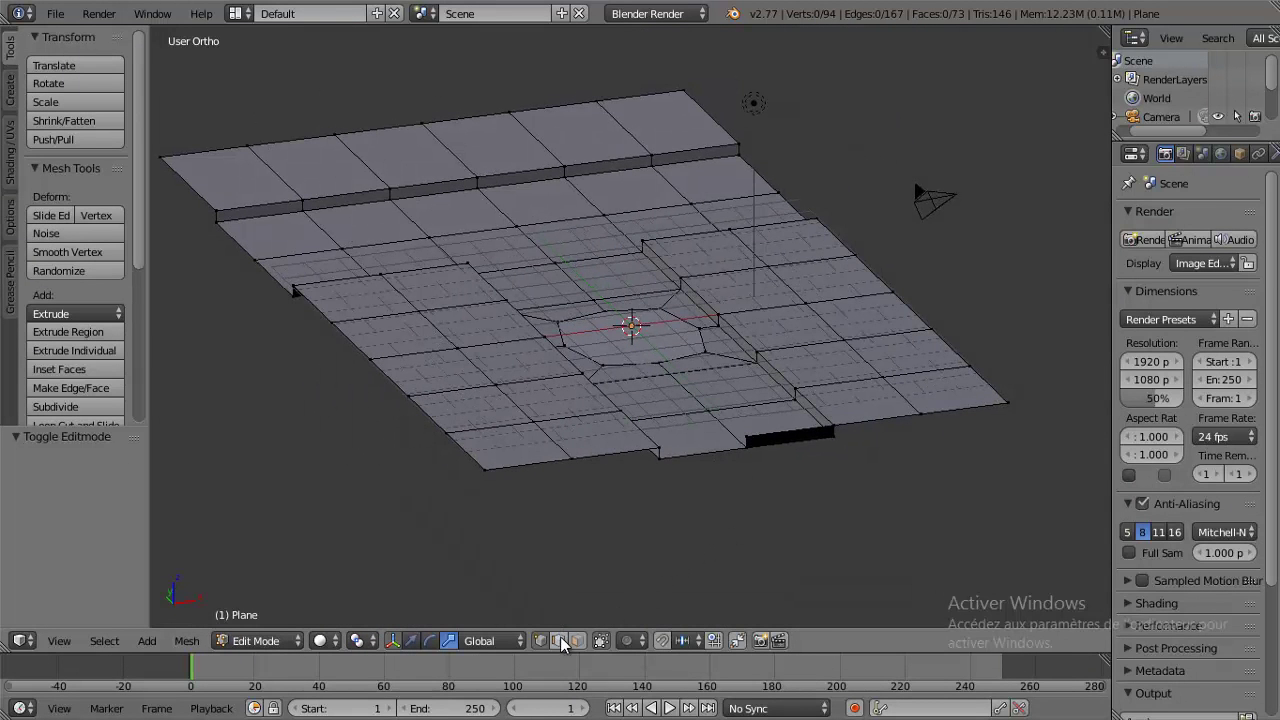
pyautogui.rightClick(794, 437)
pyautogui.press('x')
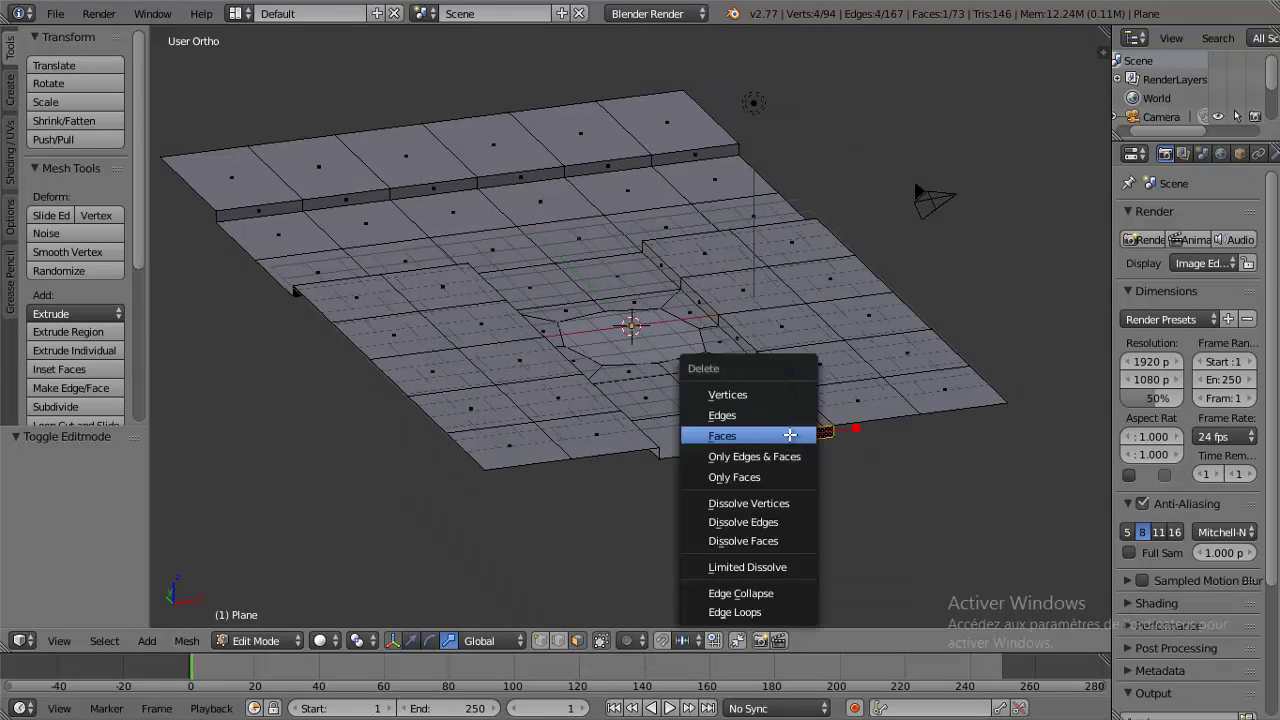
pyautogui.click(762, 437)
pyautogui.moveTo(780, 331); pyautogui.dragTo(780, 343, button='middle')
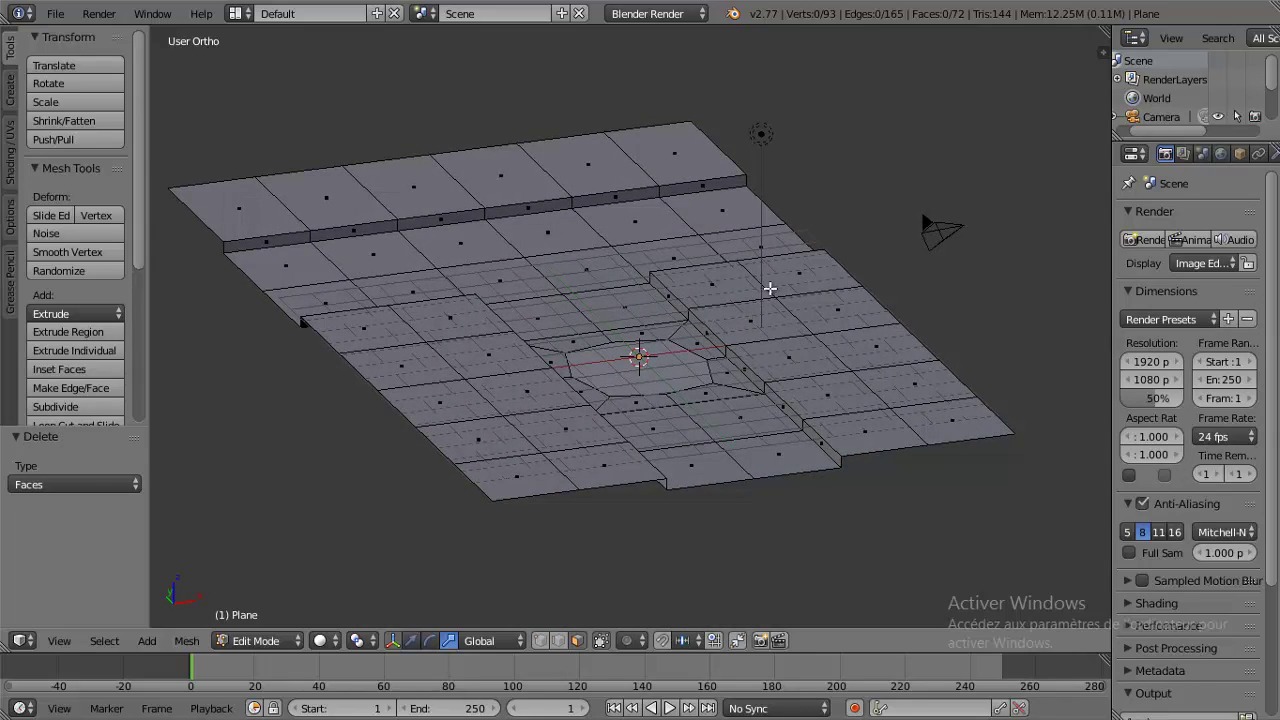
pyautogui.scroll(3, 766, 286)
pyautogui.scroll(-3, 607, 326)
pyautogui.scroll(-3, 607, 326)
pyautogui.moveTo(626, 316)
pyautogui.keyDown('shift'); pyautogui.mouseDown(button='middle')
pyautogui.moveTo(657, 339)
pyautogui.moveTo(662, 378)
pyautogui.moveTo(749, 269)
pyautogui.mouseUp(button='middle'); pyautogui.keyUp('shift')
pyautogui.press('Tab')
pyautogui.press('KP_5')
# - Add a Subdivision Surface modifier at level 2 to octagon Plane.001, then select the street plane
pyautogui.scroll(3, 775, 263)
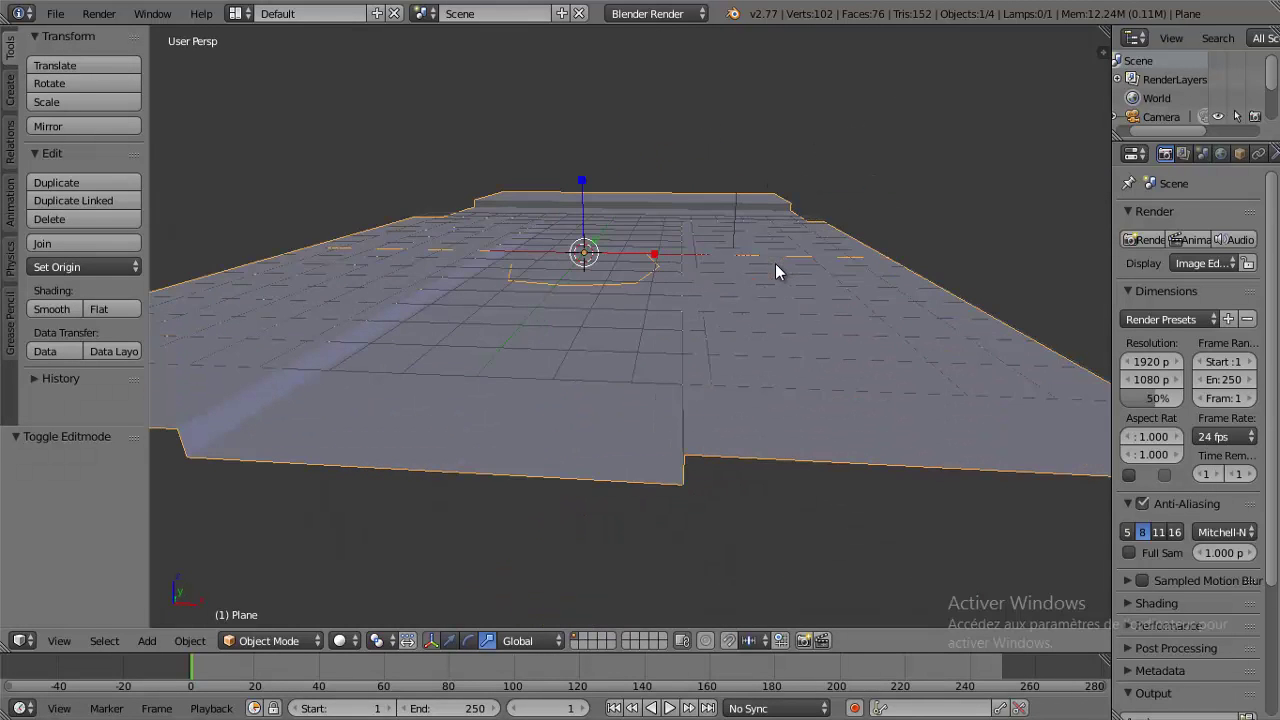
pyautogui.rightClick(571, 274)
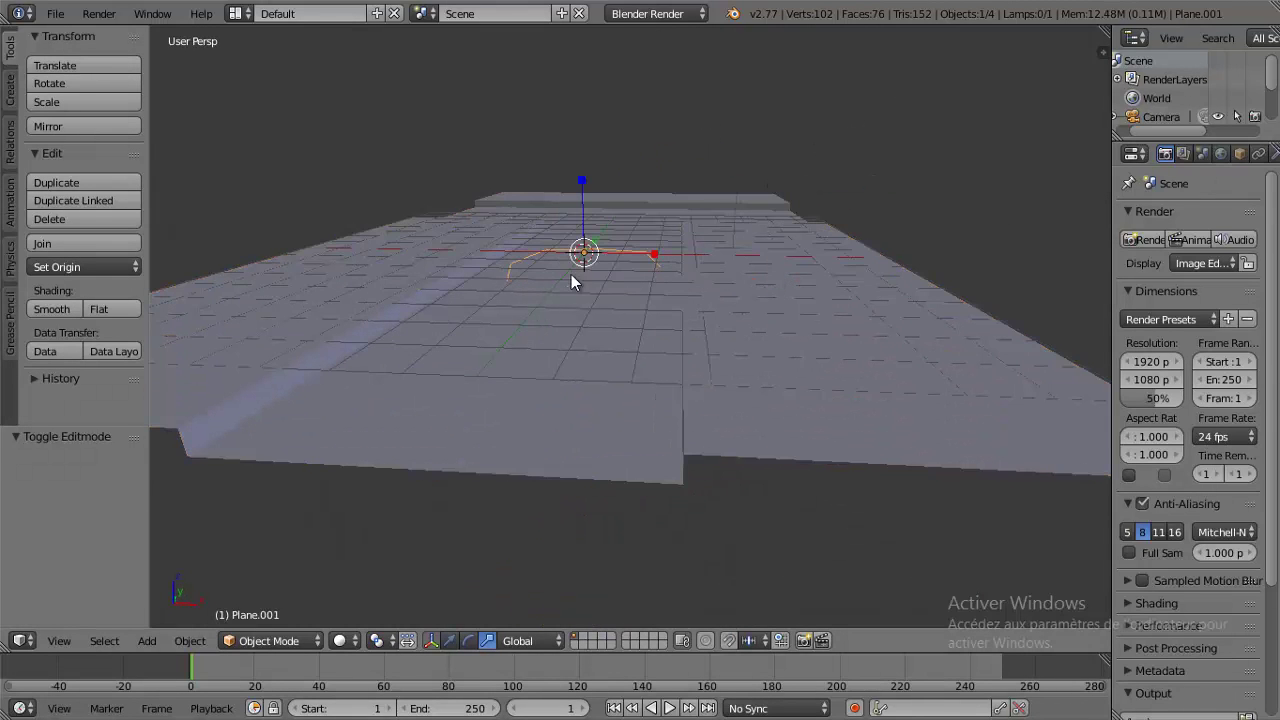
pyautogui.moveTo(665, 277); pyautogui.dragTo(832, 299, button='middle')
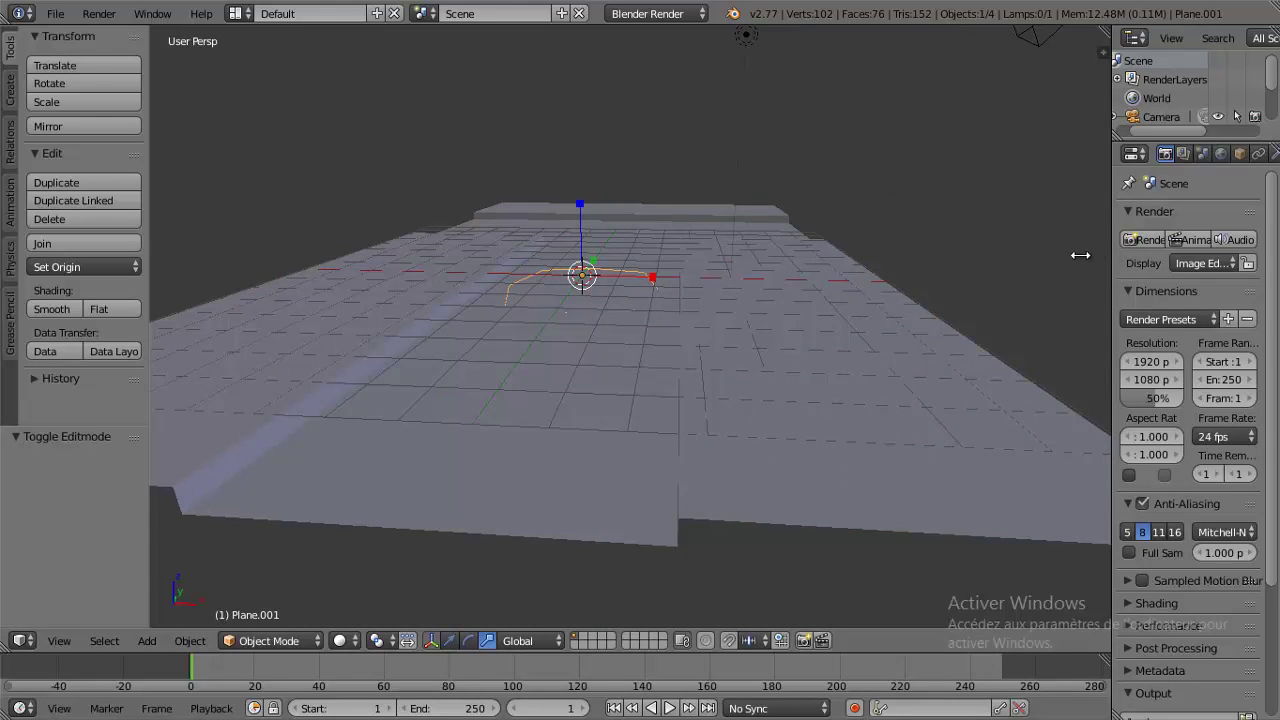
pyautogui.moveTo(1112, 255); pyautogui.dragTo(1014, 254)
pyautogui.click(1178, 154)
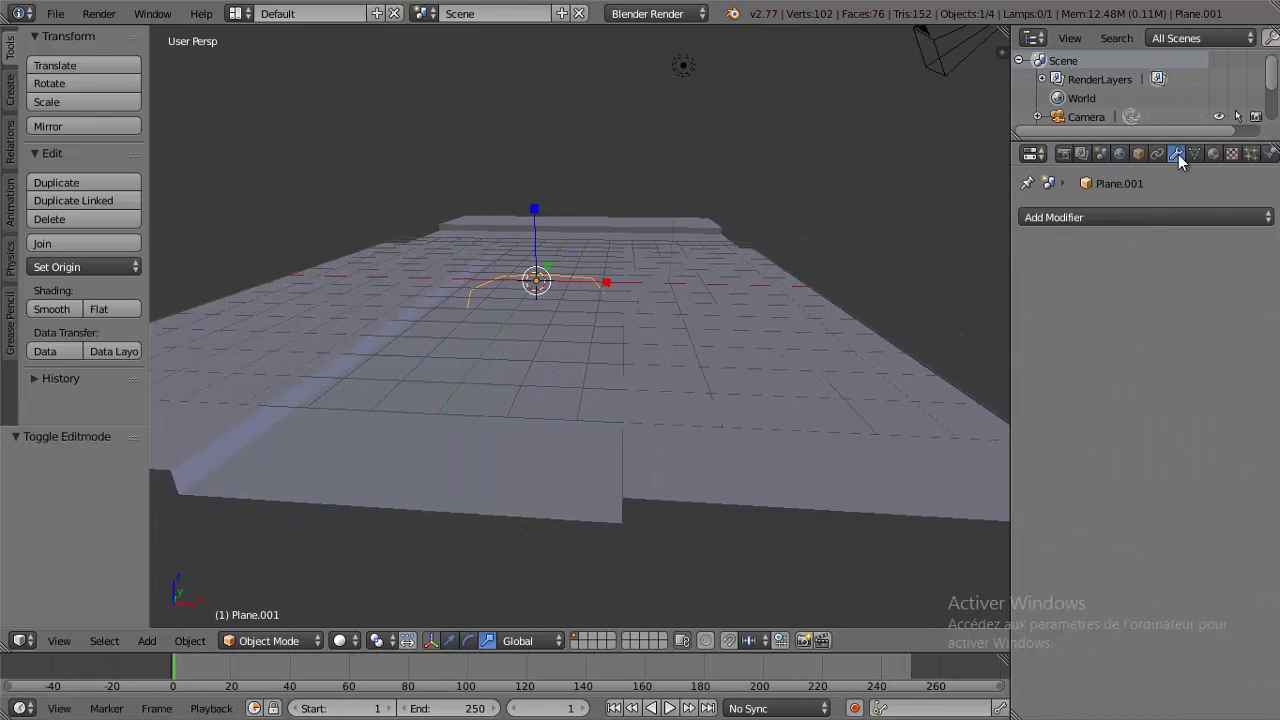
pyautogui.click(1128, 217)
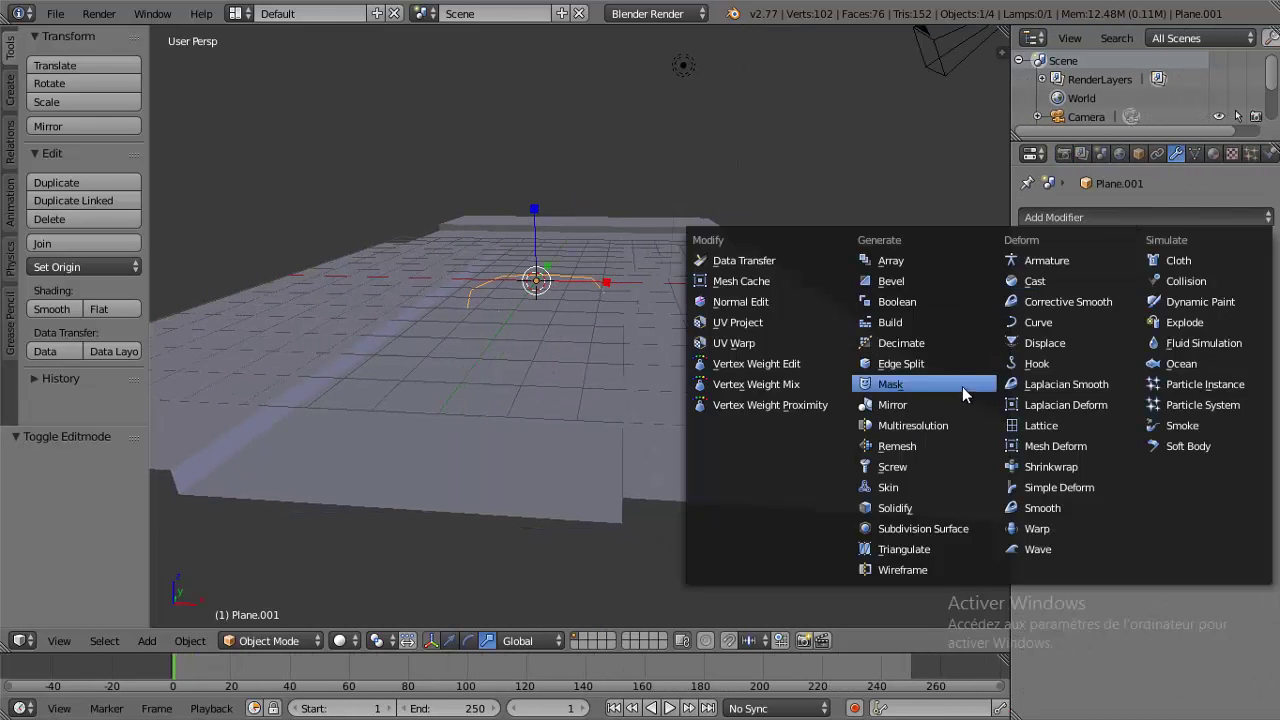
pyautogui.click(928, 528)
pyautogui.moveTo(799, 357); pyautogui.dragTo(824, 462, button='middle')
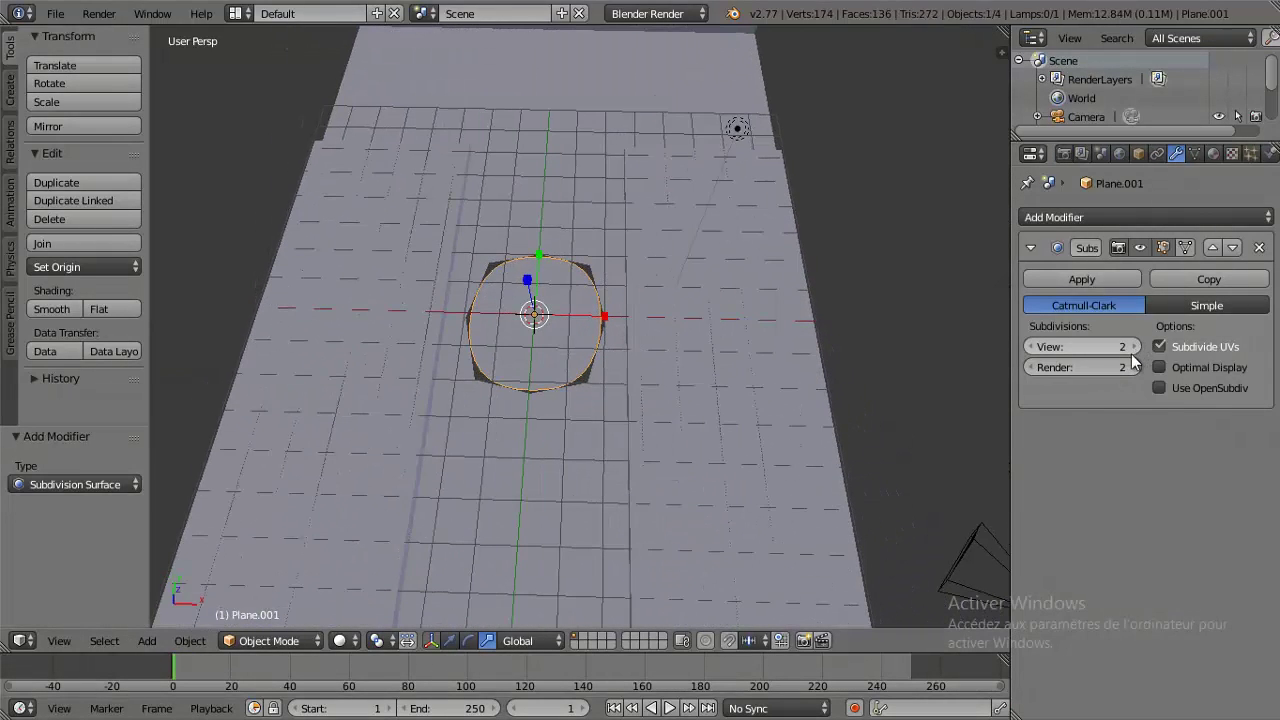
pyautogui.rightClick(766, 425)
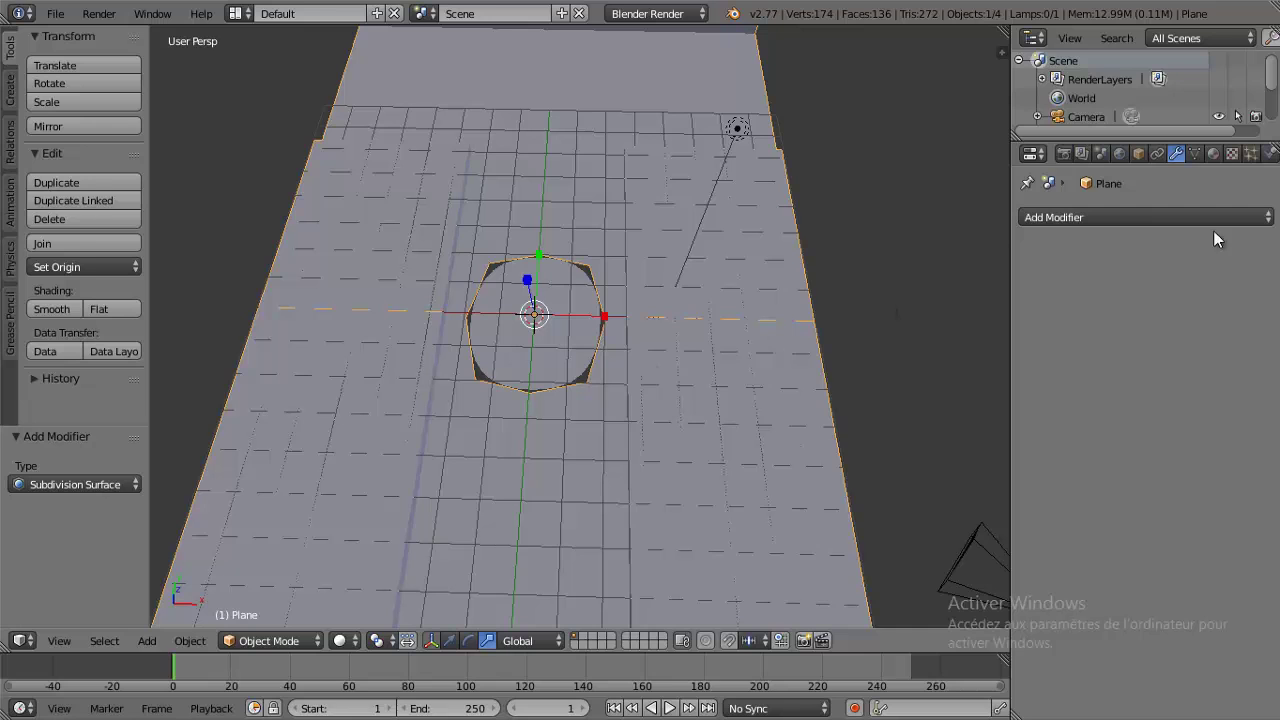
# - Give the street plane a Subdivision Surface modifier with View level 2 and enter Edit Mode
pyautogui.click(1155, 217)
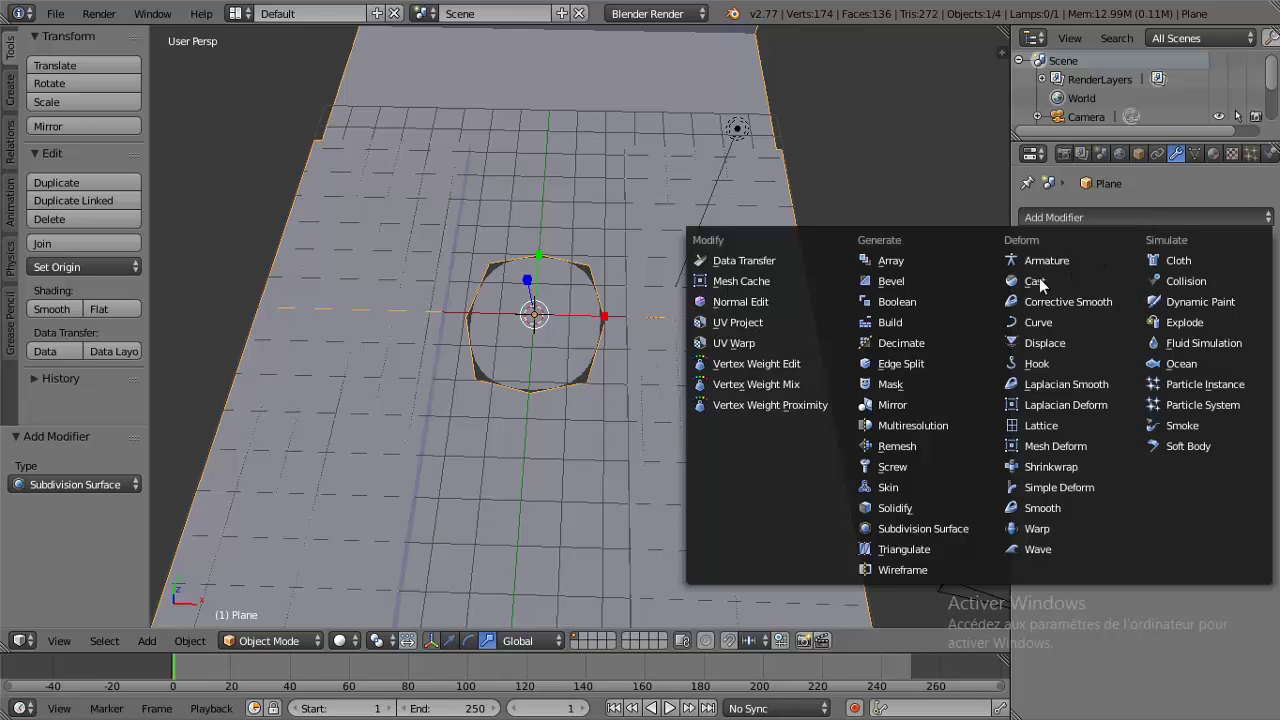
pyautogui.click(912, 523)
pyautogui.moveTo(769, 468)
pyautogui.mouseDown(button='middle')
pyautogui.moveTo(808, 425)
pyautogui.moveTo(1018, 409)
pyautogui.mouseUp(button='middle')
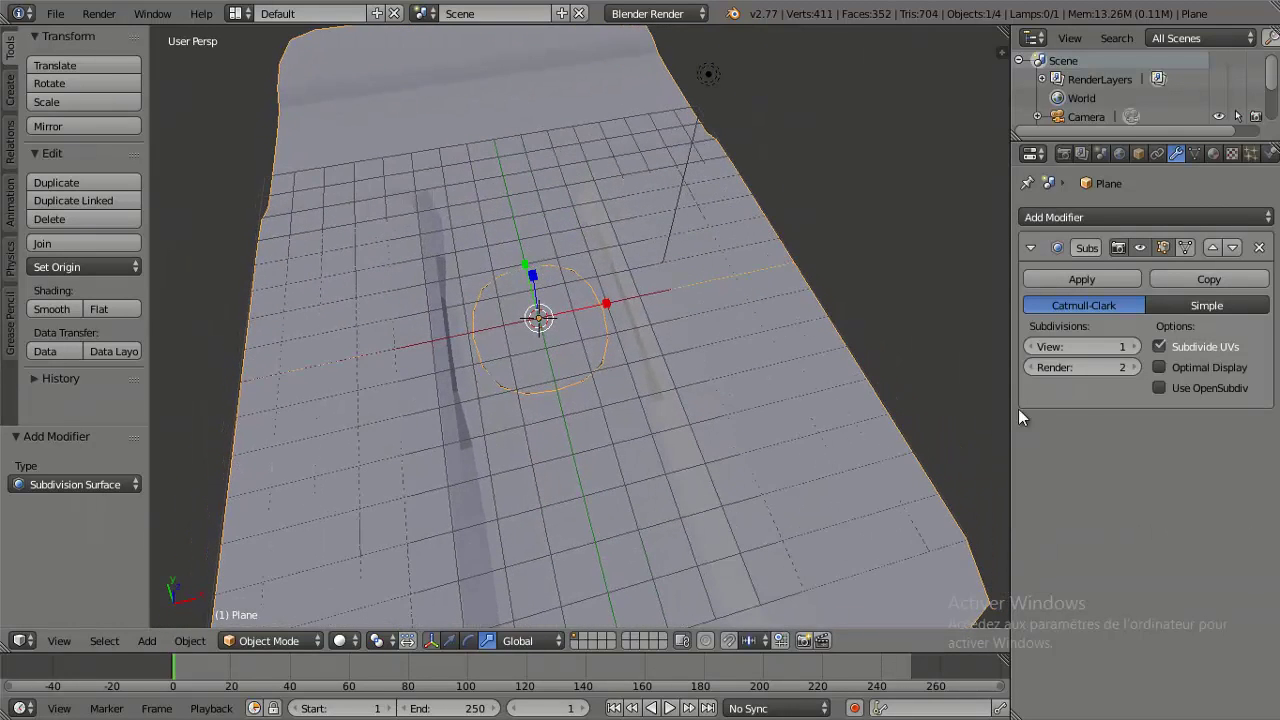
pyautogui.click(1130, 347)
pyautogui.moveTo(750, 391); pyautogui.dragTo(660, 310, button='middle')
pyautogui.press('Tab')
# - Add a loop cut near the plane's front edge and nudge the selected edge along Y
pyautogui.hotkey('ctrl', 'r')
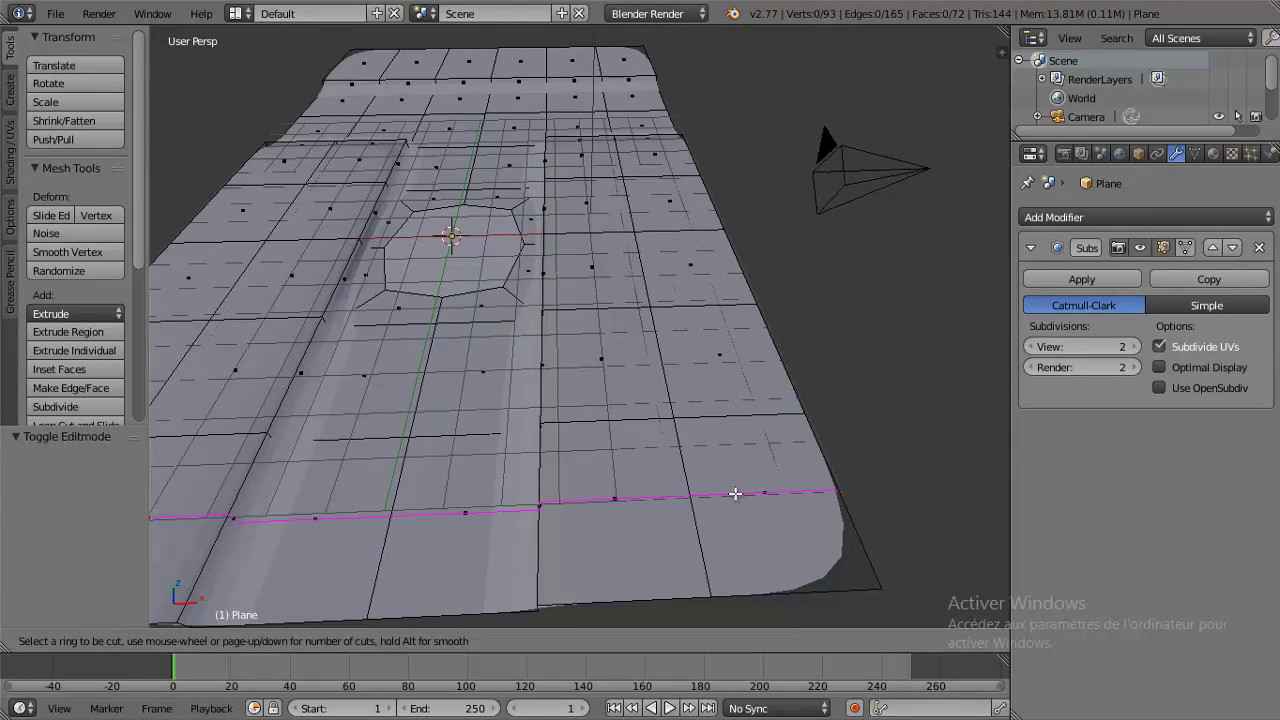
pyautogui.click(705, 504)
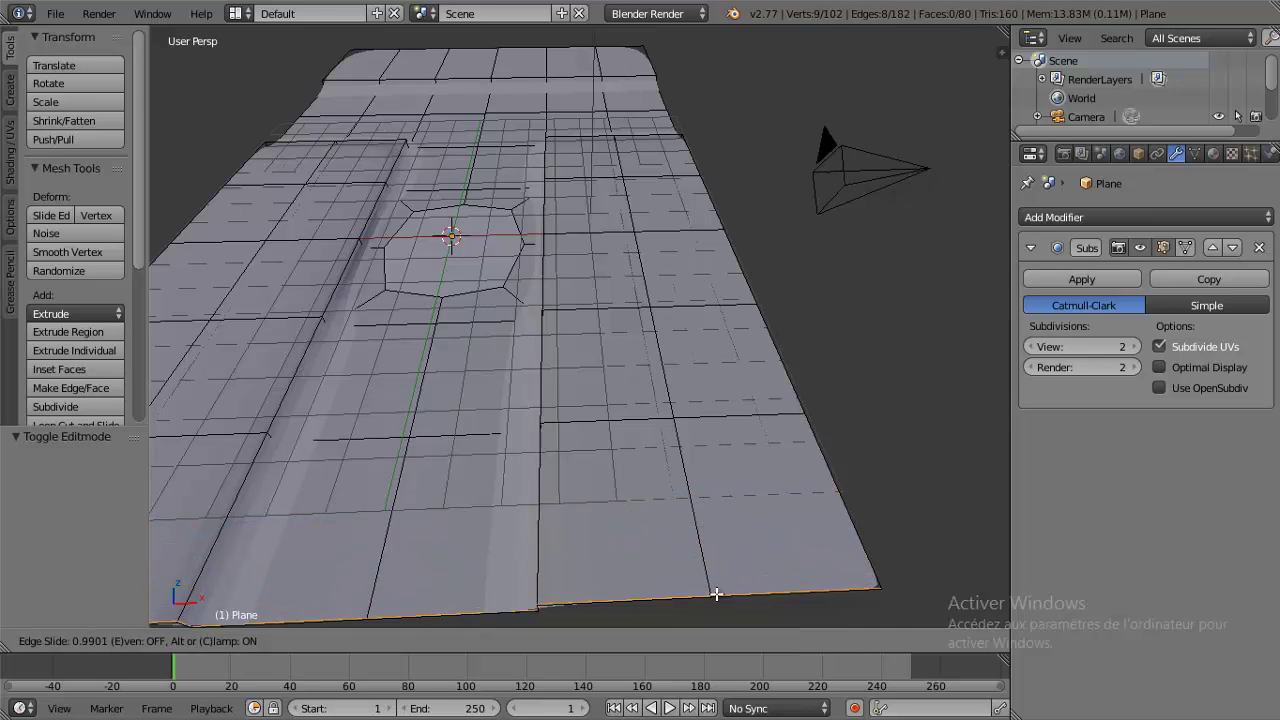
pyautogui.click(716, 592)
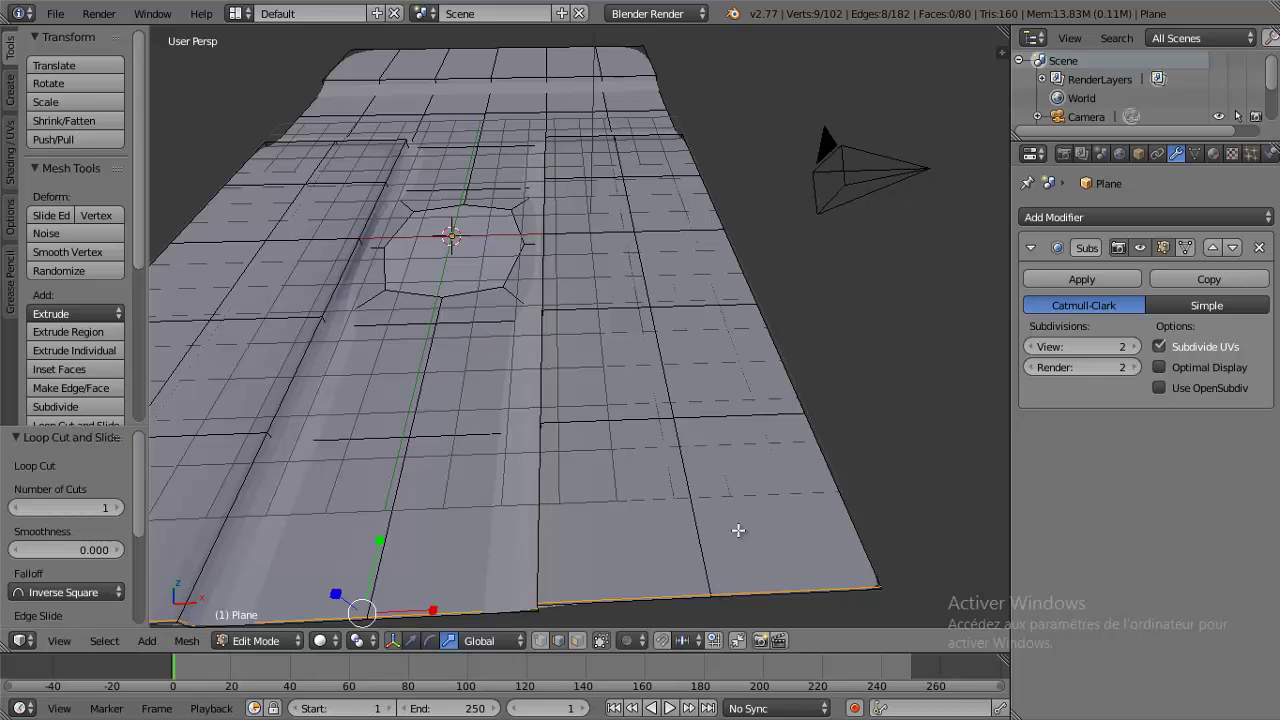
pyautogui.moveTo(738, 530); pyautogui.dragTo(728, 515, button='middle')
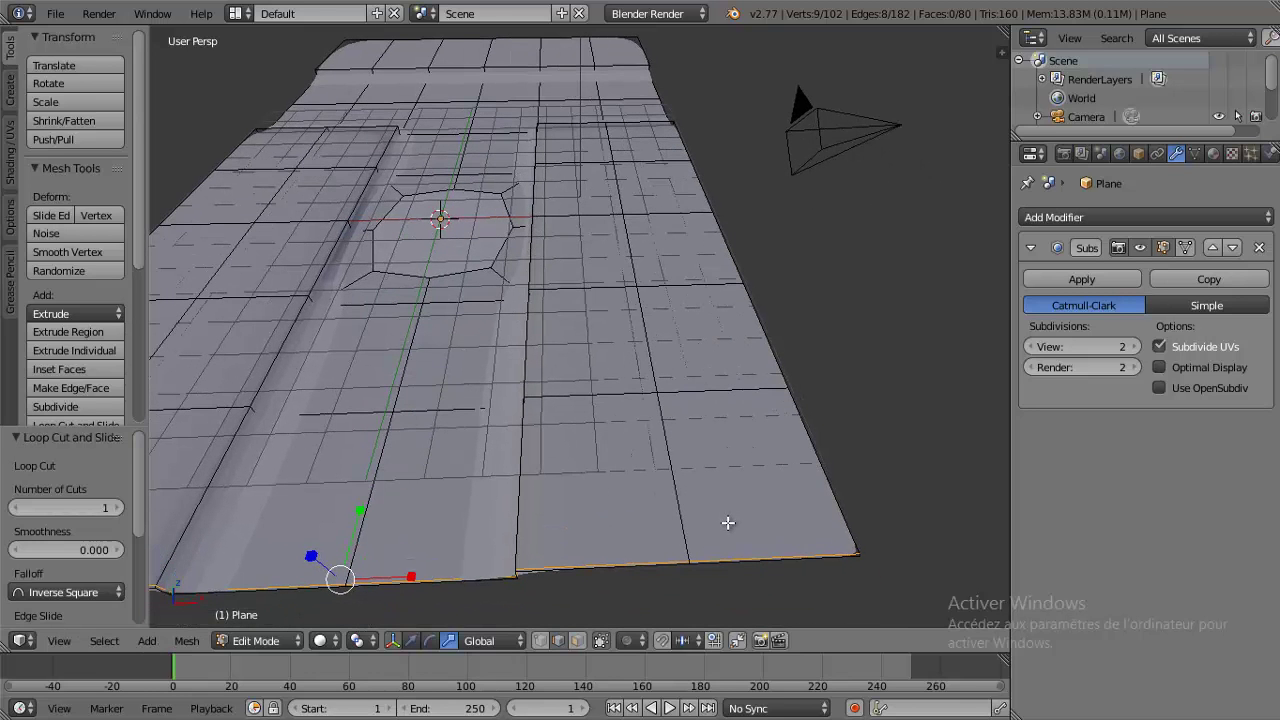
pyautogui.click(411, 640)
pyautogui.moveTo(372, 514); pyautogui.dragTo(355, 508)
# - Add loop cuts slid close to the street plane's right and left borders
pyautogui.hotkey('ctrl', 'r')
pyautogui.click(785, 518)
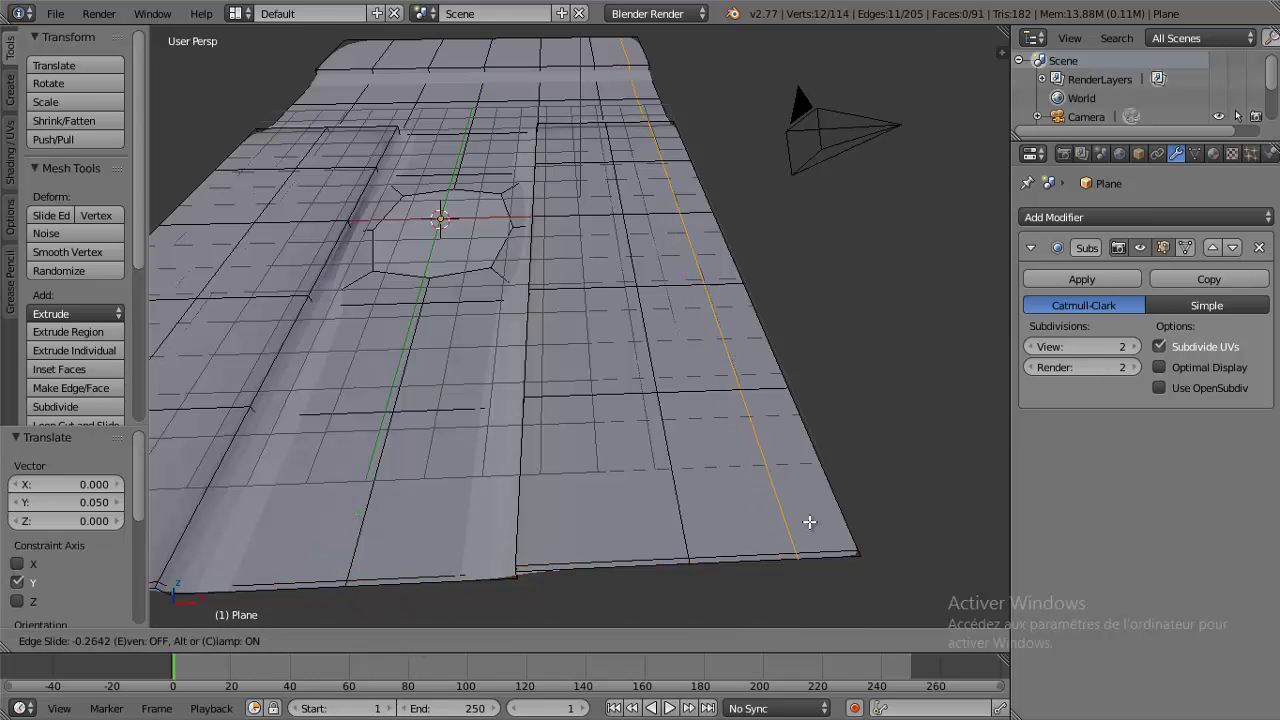
pyautogui.click(864, 520)
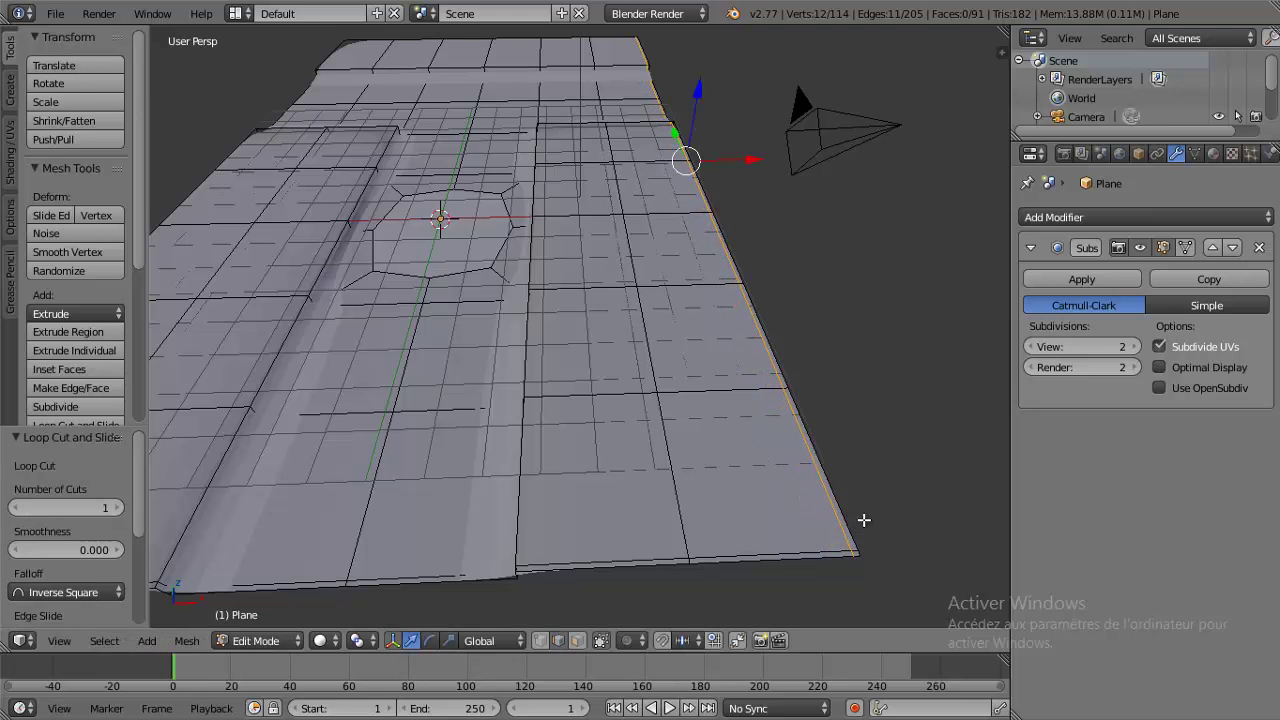
pyautogui.moveTo(486, 494); pyautogui.dragTo(571, 491, button='middle')
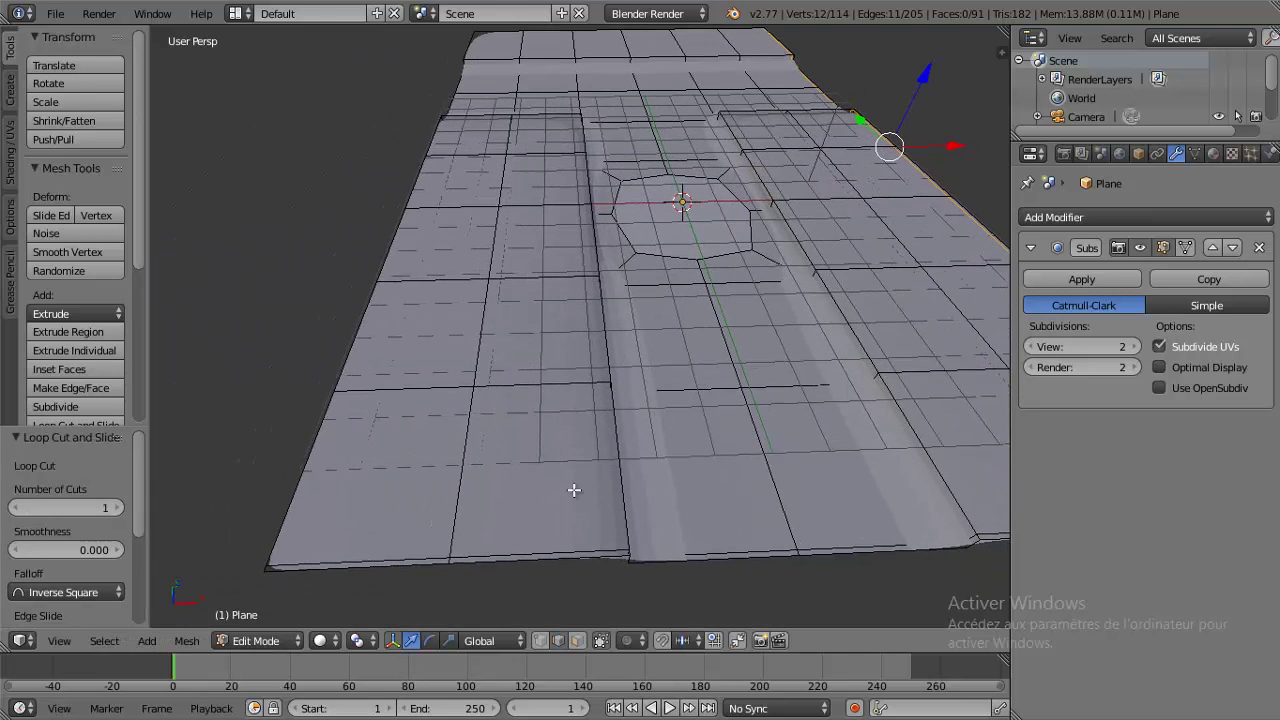
pyautogui.hotkey('ctrl', 'r')
pyautogui.click(310, 555)
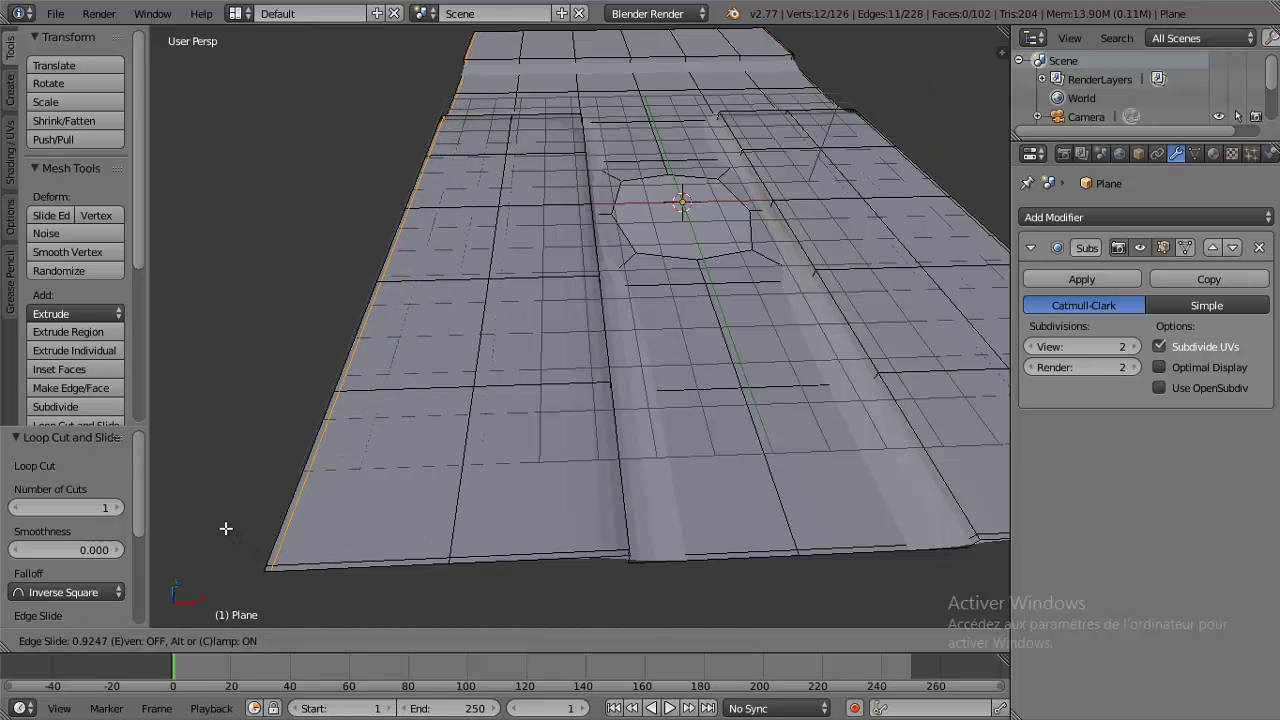
pyautogui.click(226, 527)
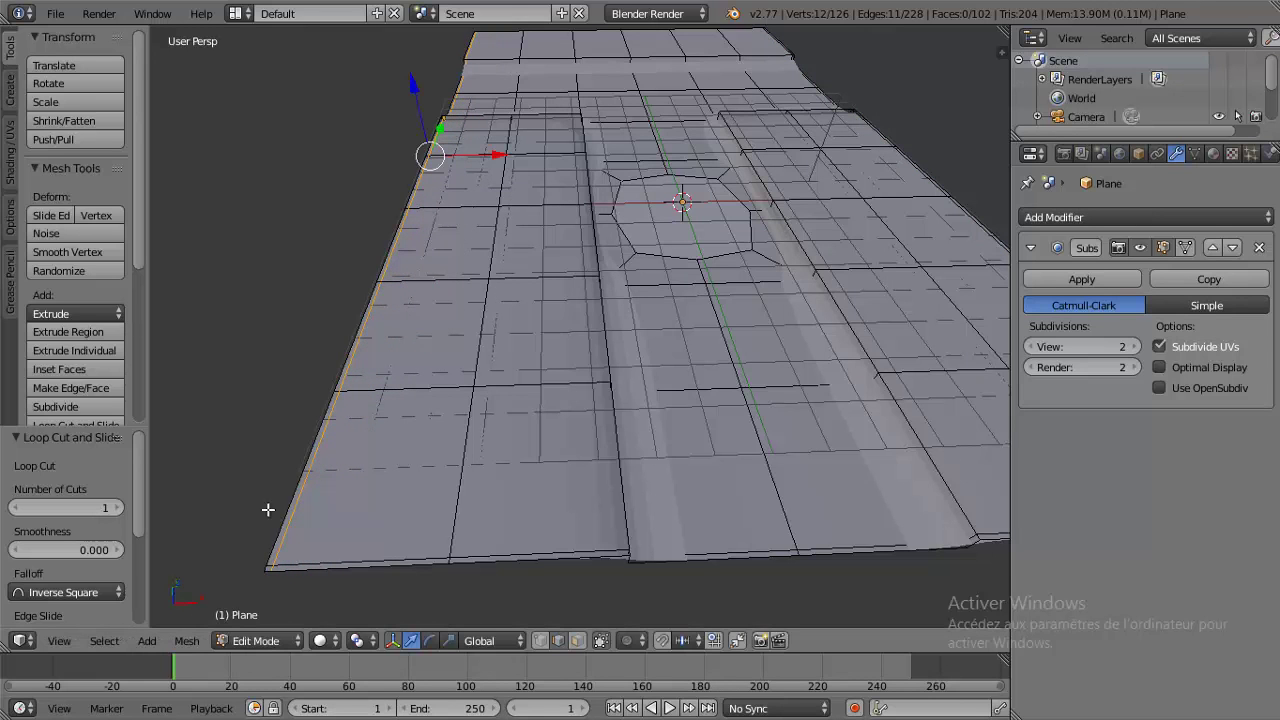
pyautogui.moveTo(266, 509)
pyautogui.mouseDown(button='middle')
pyautogui.moveTo(477, 523)
pyautogui.moveTo(900, 209)
pyautogui.moveTo(661, 308)
pyautogui.moveTo(520, 440)
pyautogui.mouseUp(button='middle')
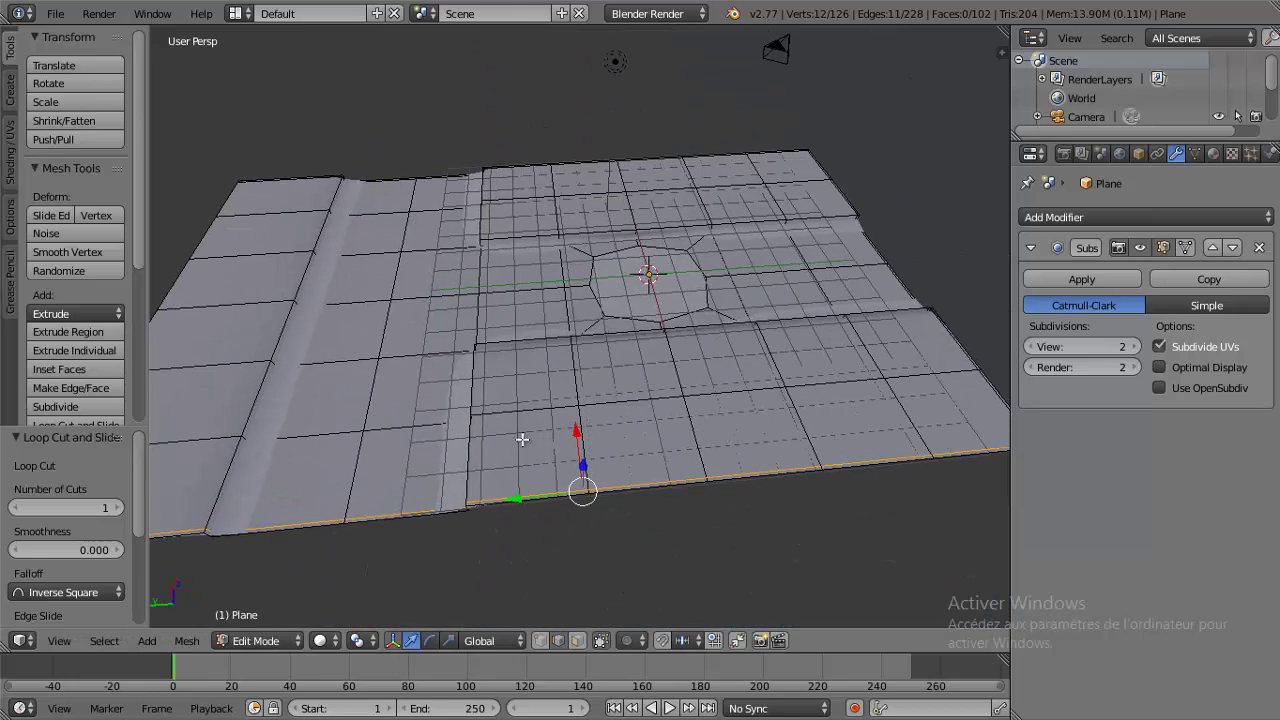
# - Add loop cuts beside the left sidewalk strip and near the far left border
pyautogui.hotkey('ctrl', 'r')
pyautogui.click(488, 384)
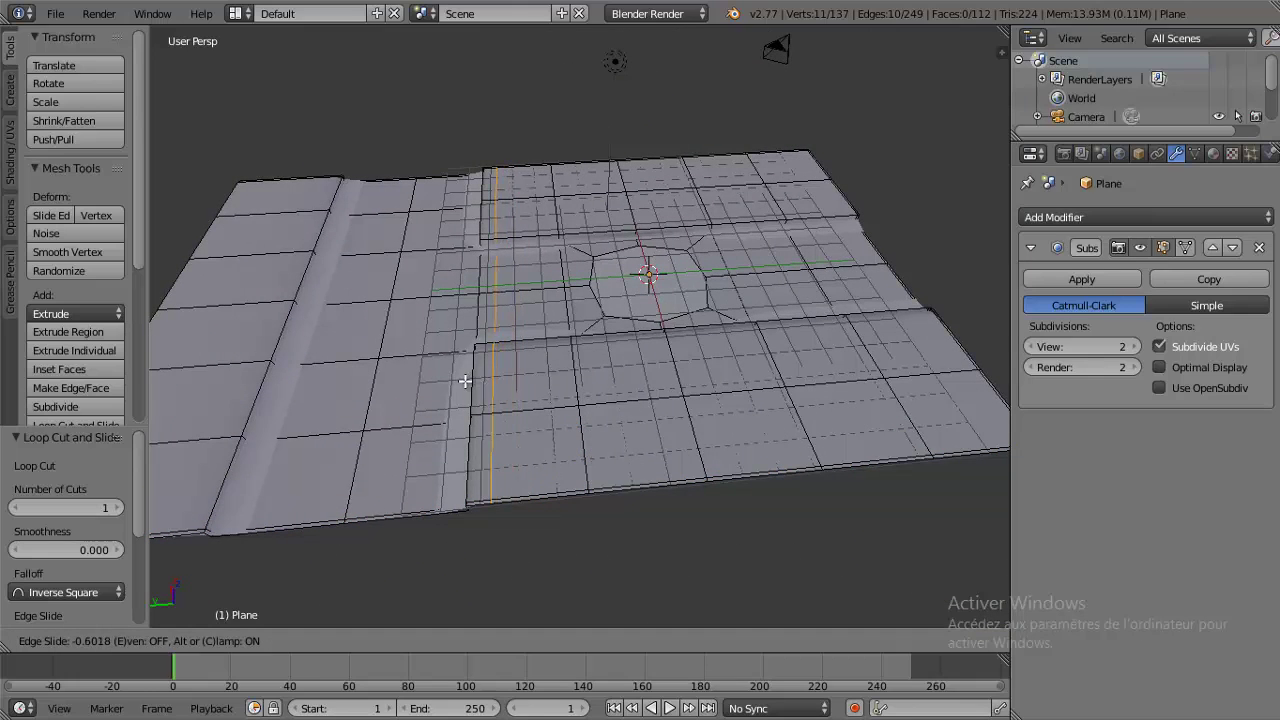
pyautogui.click(453, 378)
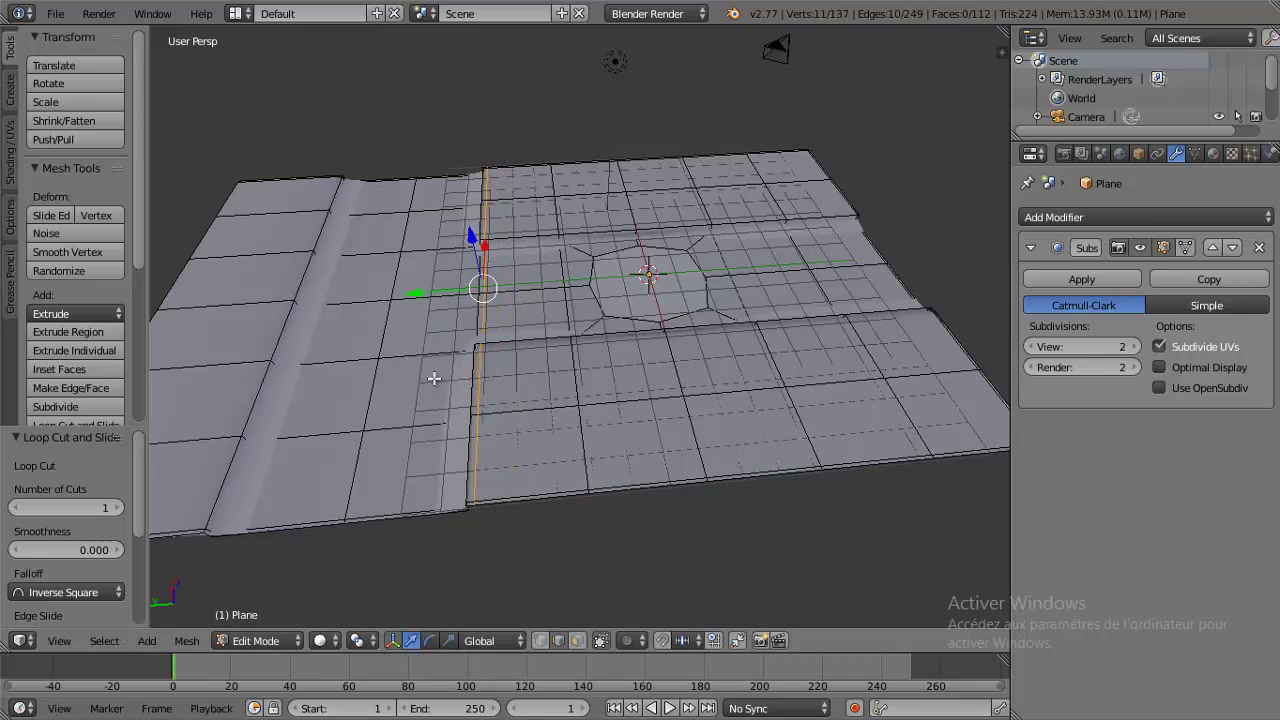
pyautogui.moveTo(434, 374)
pyautogui.mouseDown(button='middle')
pyautogui.moveTo(437, 354)
pyautogui.moveTo(357, 394)
pyautogui.mouseUp(button='middle')
pyautogui.hotkey('ctrl', 'r')
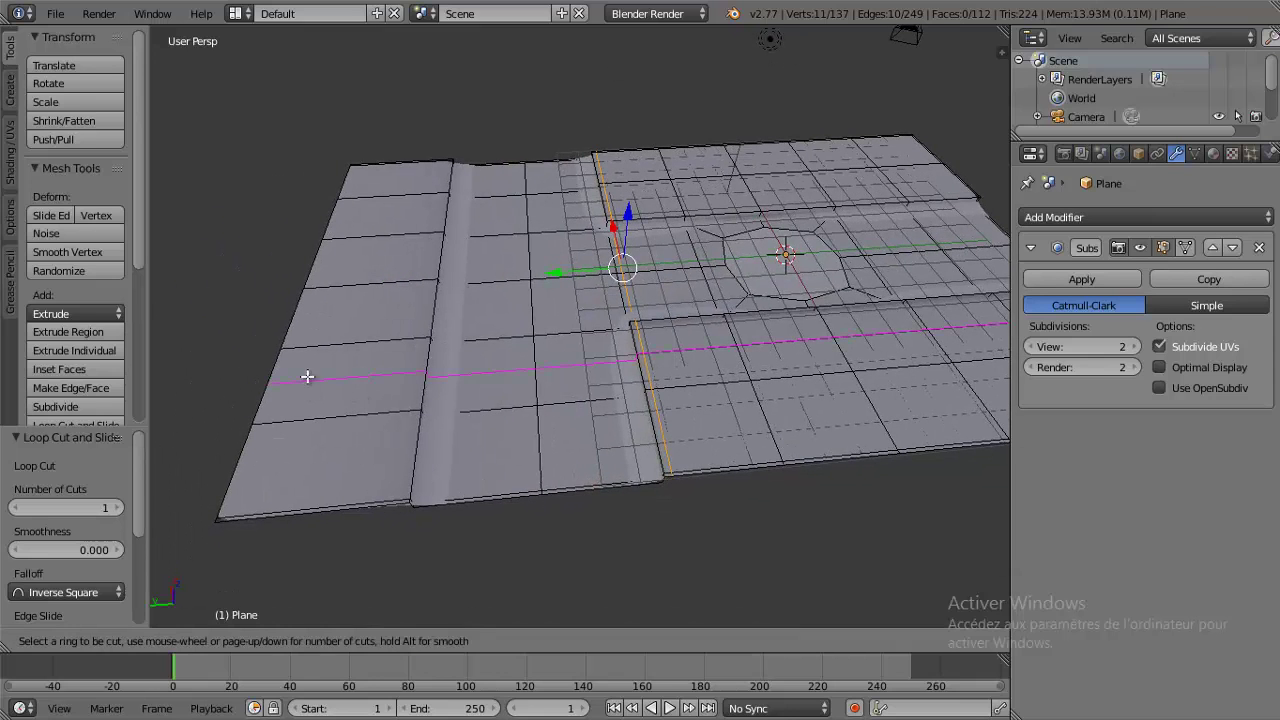
pyautogui.click(365, 265)
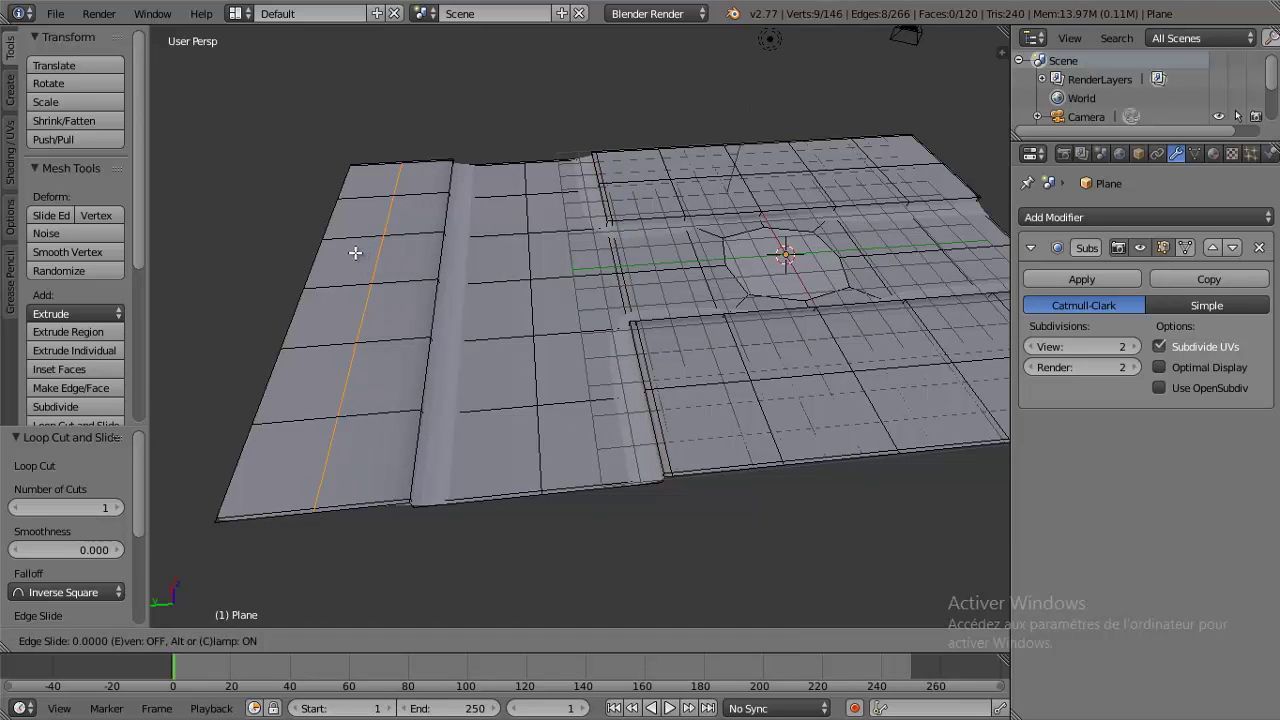
pyautogui.click(310, 293)
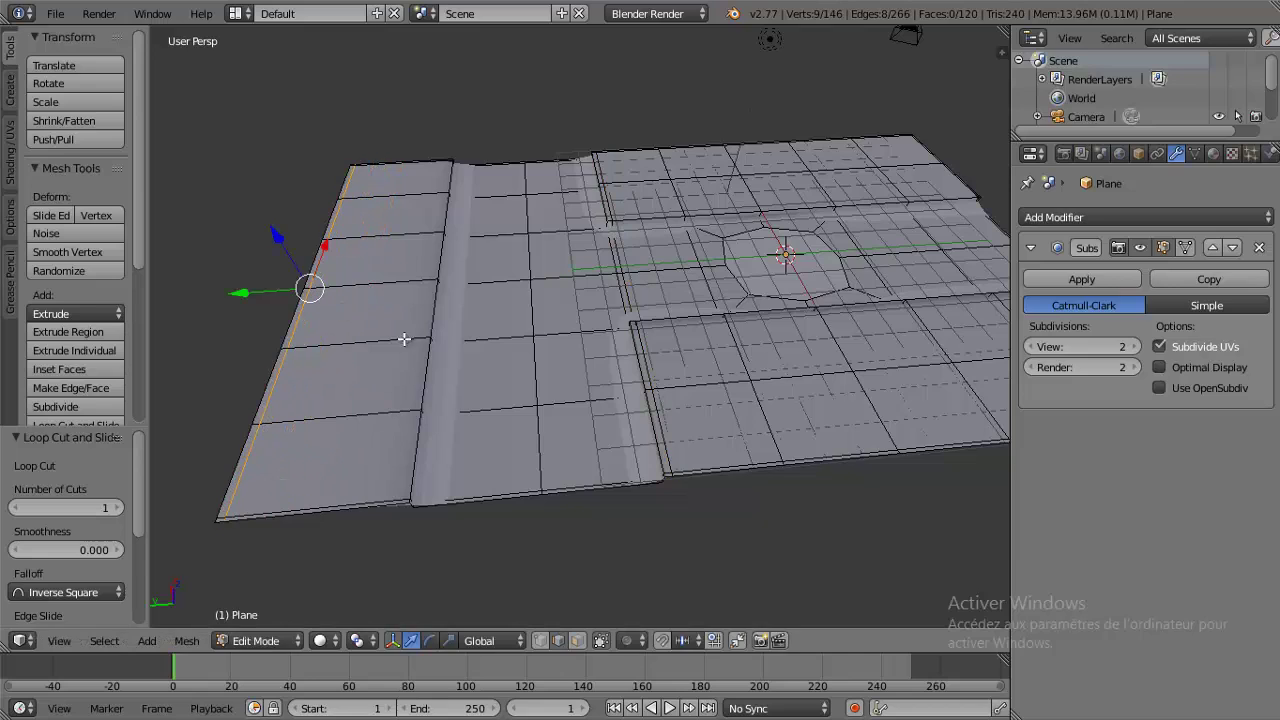
# - Add two loop cuts running tight along the left sidewalk curb
pyautogui.moveTo(557, 378)
pyautogui.mouseDown(button='middle')
pyautogui.moveTo(560, 403)
pyautogui.moveTo(563, 354)
pyautogui.moveTo(497, 400)
pyautogui.moveTo(530, 388)
pyautogui.moveTo(526, 400)
pyautogui.moveTo(494, 394)
pyautogui.moveTo(420, 443)
pyautogui.mouseUp(button='middle')
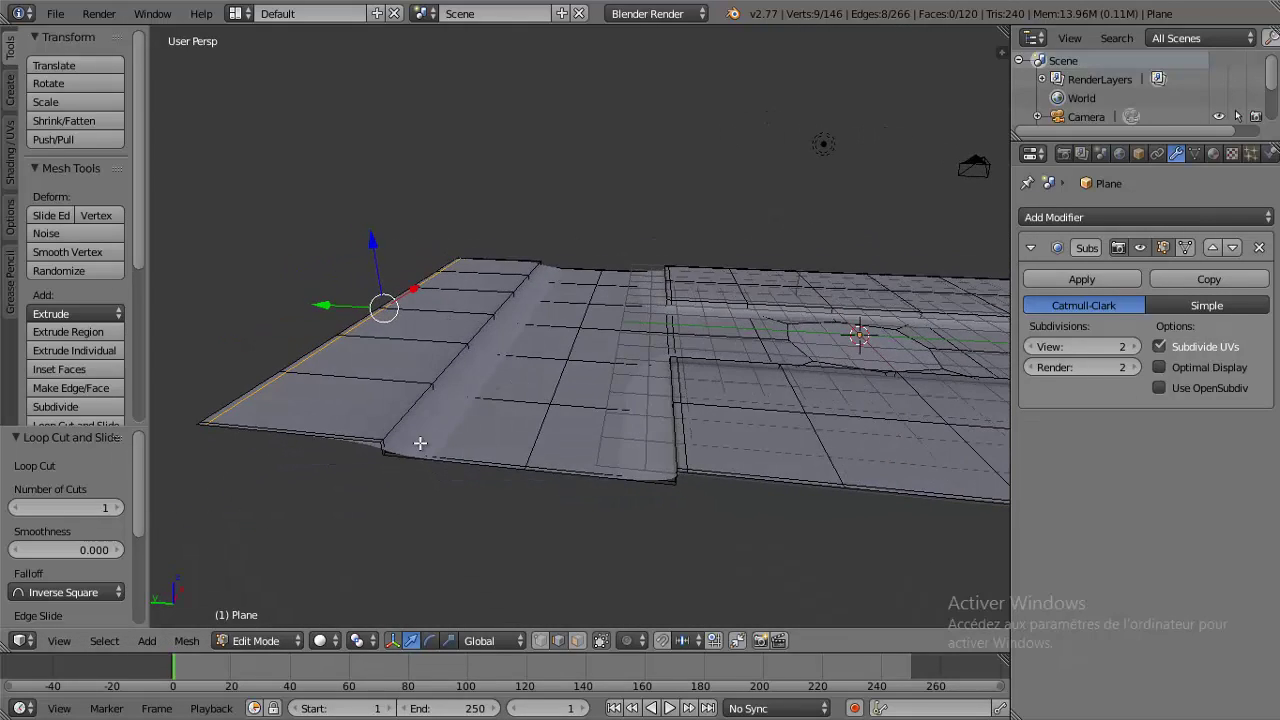
pyautogui.hotkey('ctrl', 'r')
pyautogui.click(383, 448)
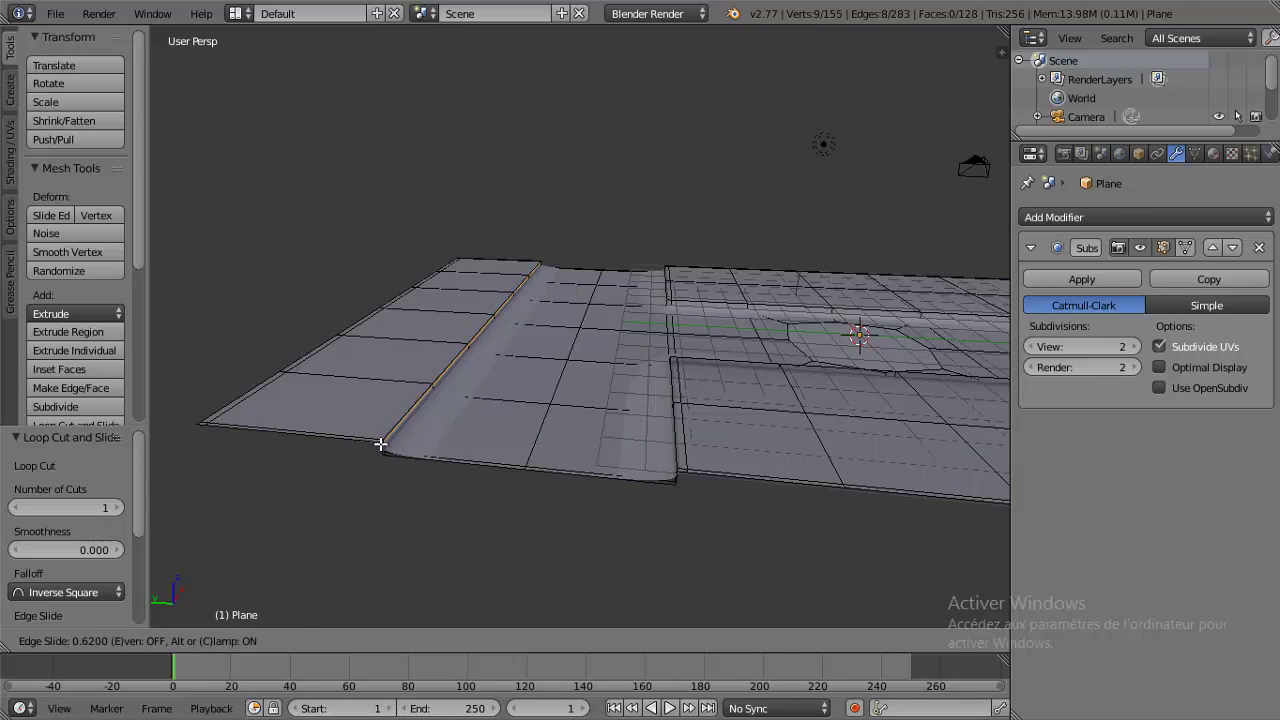
pyautogui.click(381, 448)
pyautogui.hotkey('ctrl', 'r')
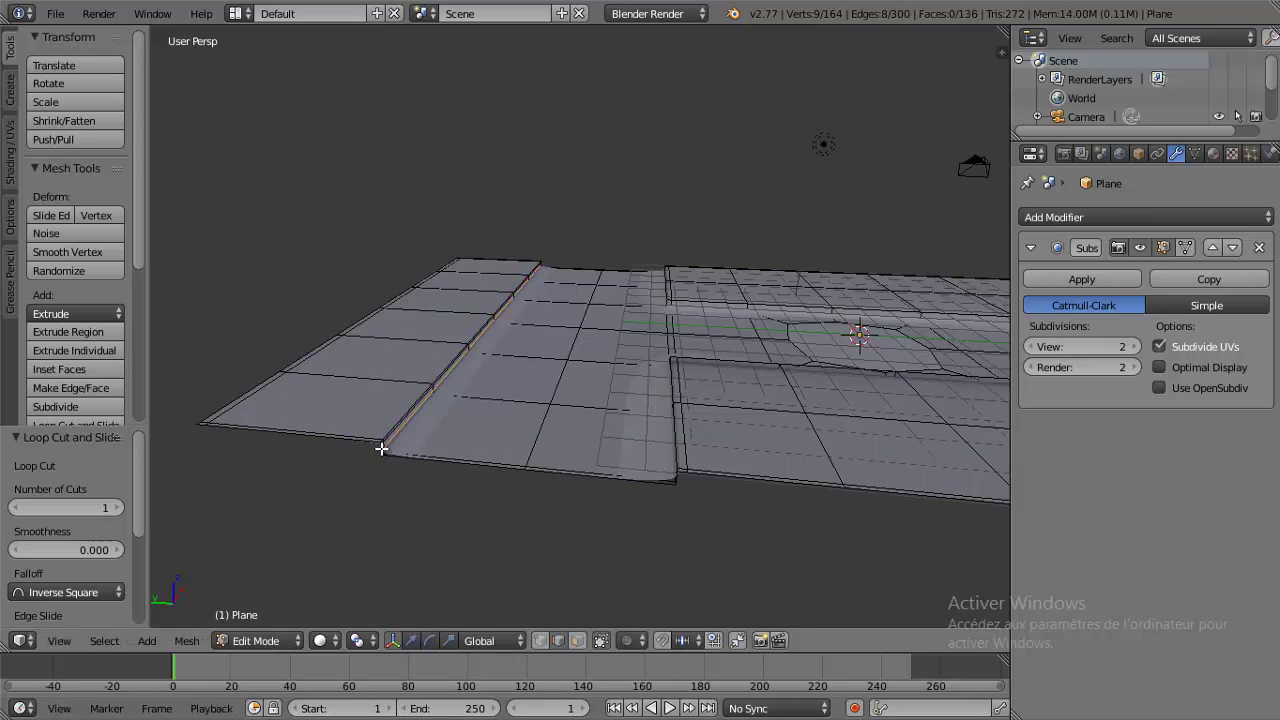
pyautogui.click(381, 449)
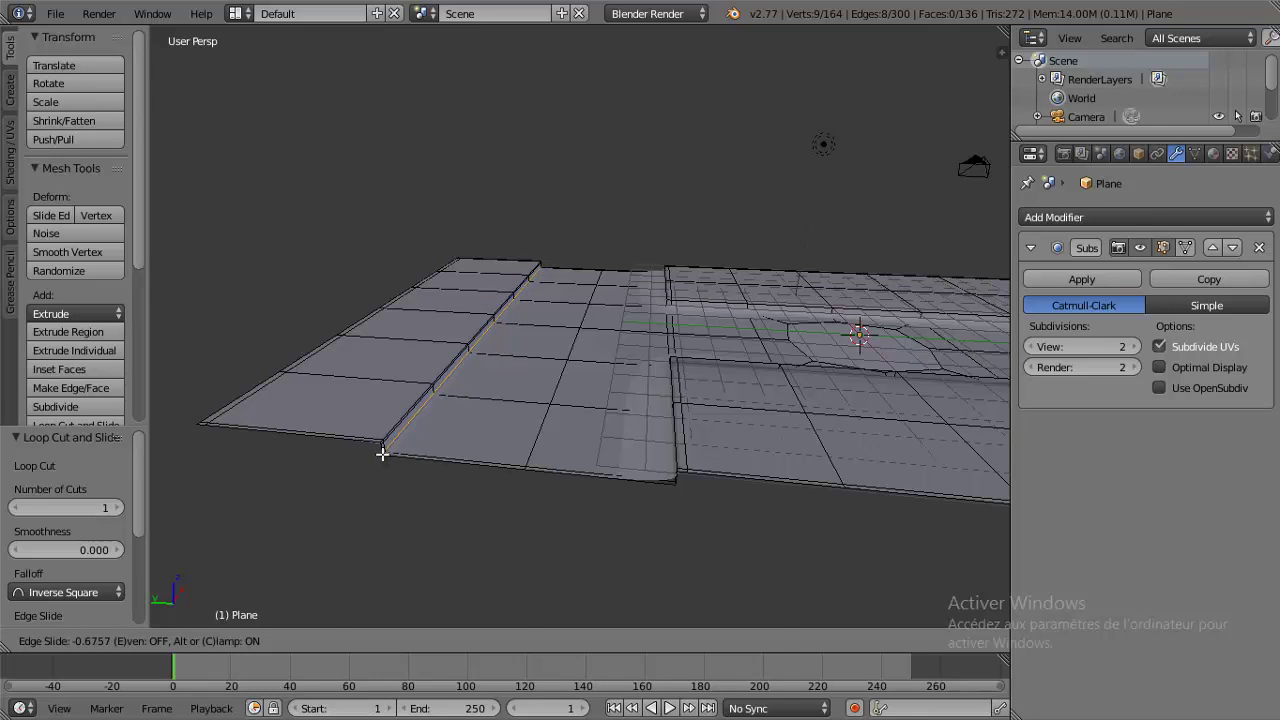
pyautogui.click(396, 456)
pyautogui.moveTo(600, 476)
pyautogui.mouseDown(button='middle')
pyautogui.moveTo(582, 412)
pyautogui.moveTo(680, 409)
pyautogui.mouseUp(button='middle')
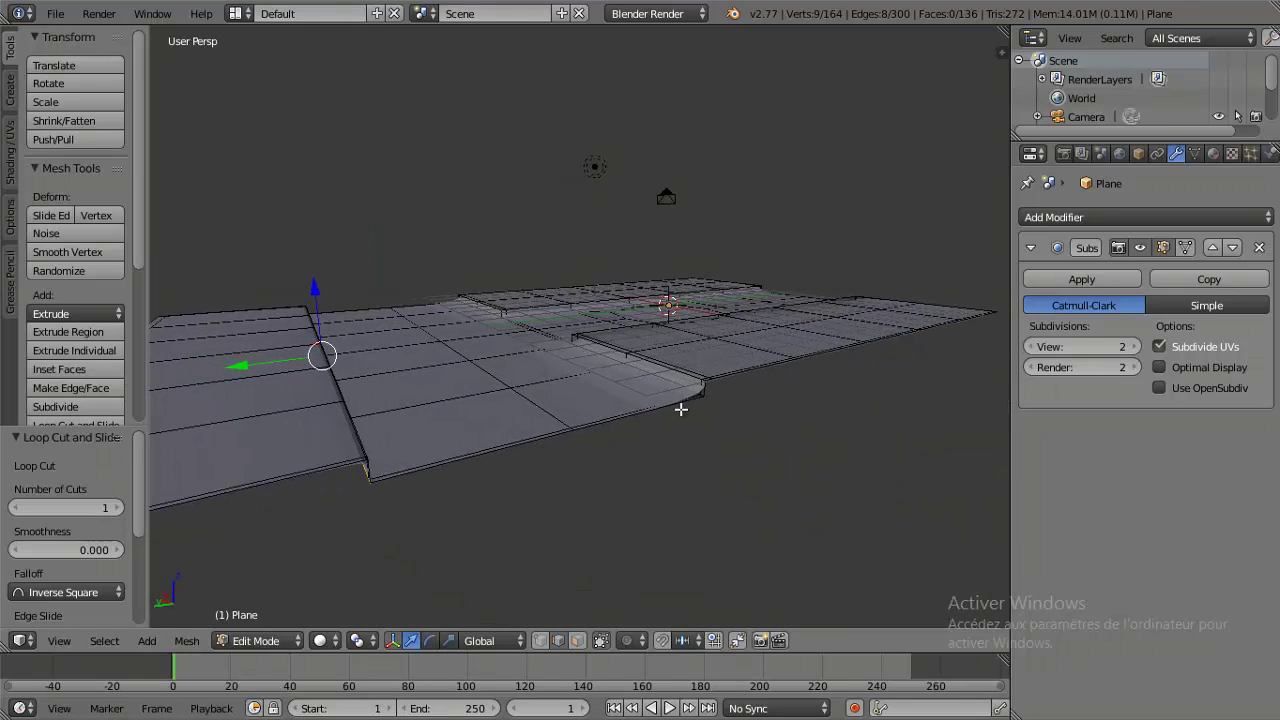
# - Add two loop cuts along the raised step's edge
pyautogui.hotkey('ctrl', 'r')
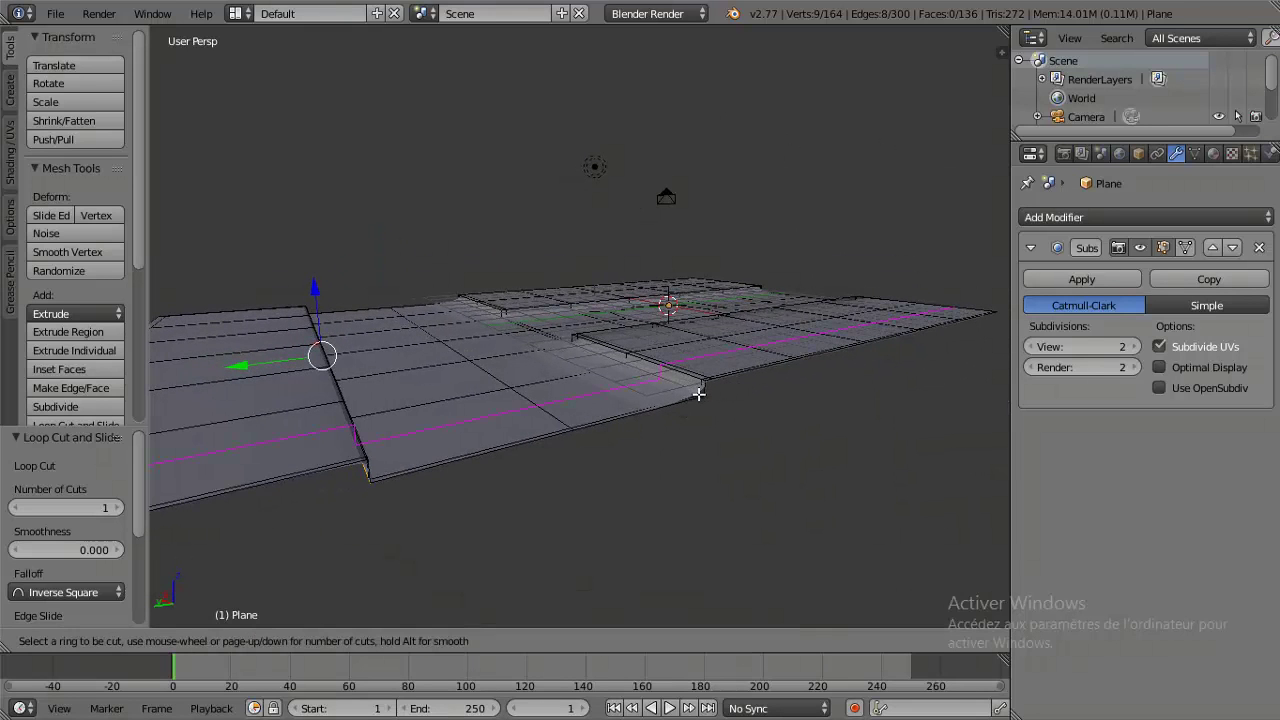
pyautogui.click(700, 389)
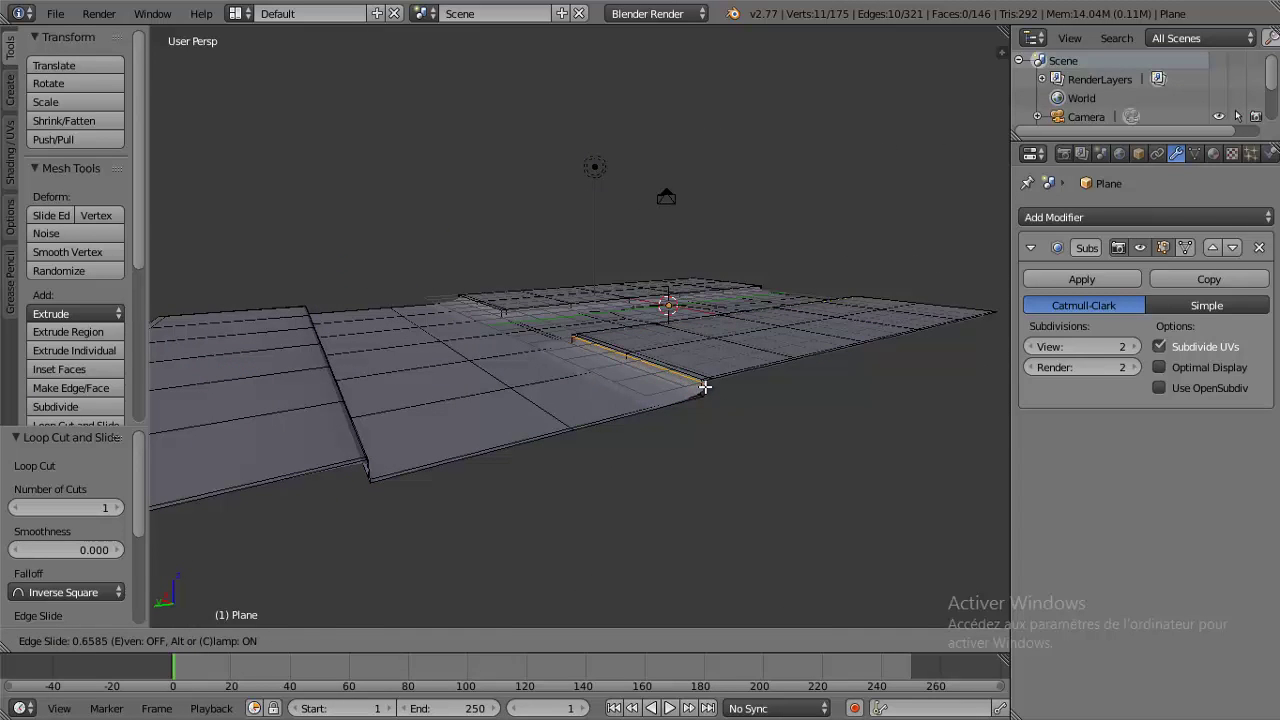
pyautogui.click(705, 386)
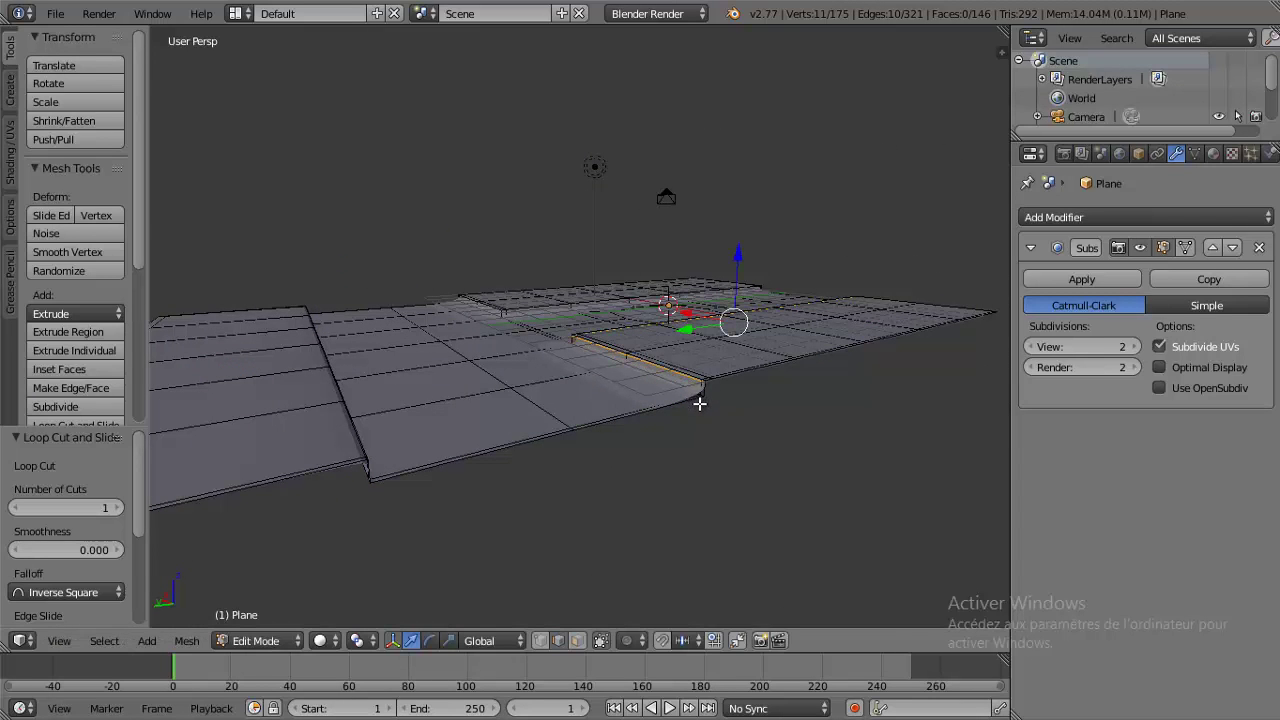
pyautogui.hotkey('ctrl', 'r')
pyautogui.click(703, 388)
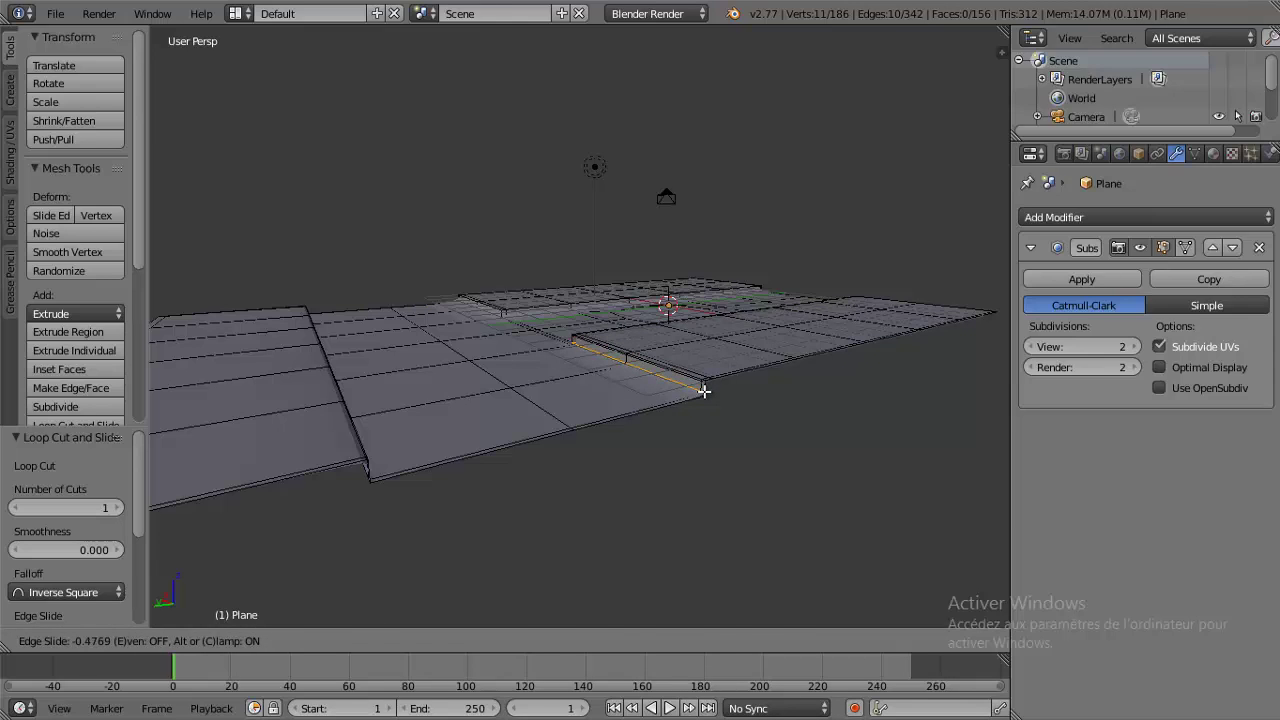
pyautogui.click(705, 391)
pyautogui.moveTo(714, 380)
pyautogui.mouseDown(button='middle')
pyautogui.moveTo(547, 436)
pyautogui.moveTo(409, 386)
pyautogui.moveTo(380, 350)
pyautogui.moveTo(632, 440)
pyautogui.mouseUp(button='middle')
# - Add two loop cuts along the right sidewalk curb, the second slid tight against it
pyautogui.hotkey('ctrl', 'r')
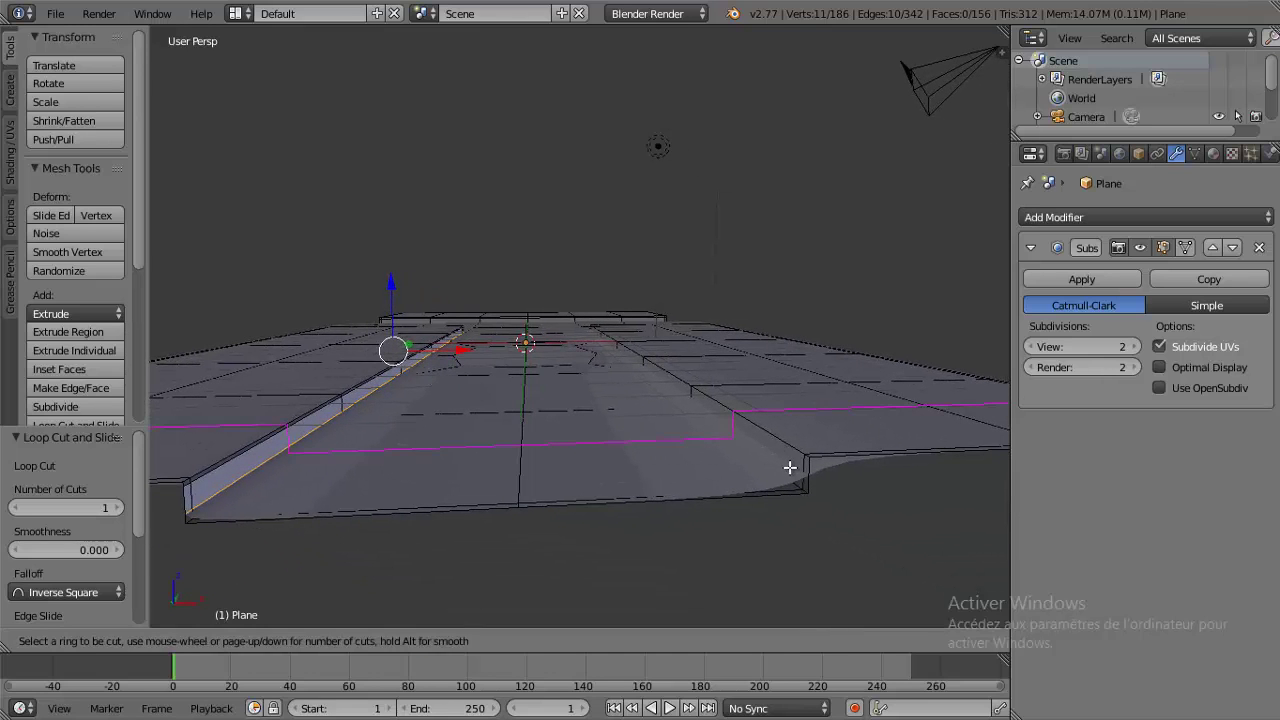
pyautogui.click(808, 466)
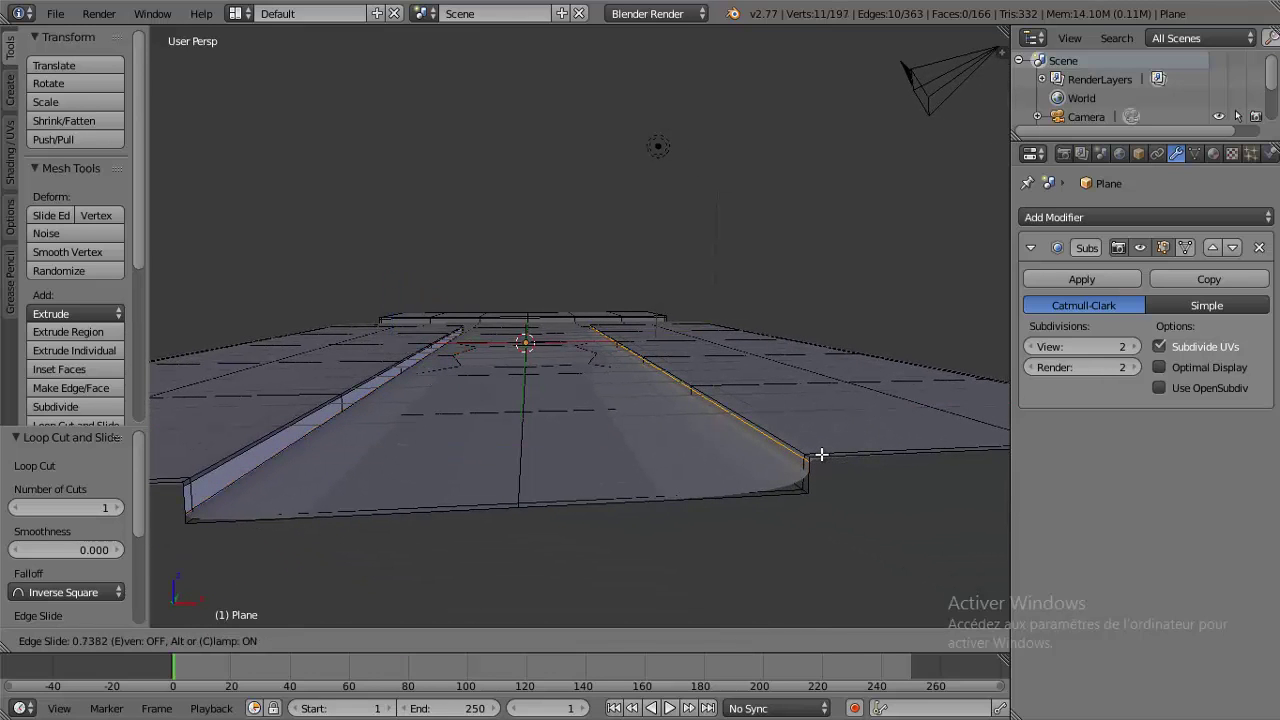
pyautogui.click(820, 455)
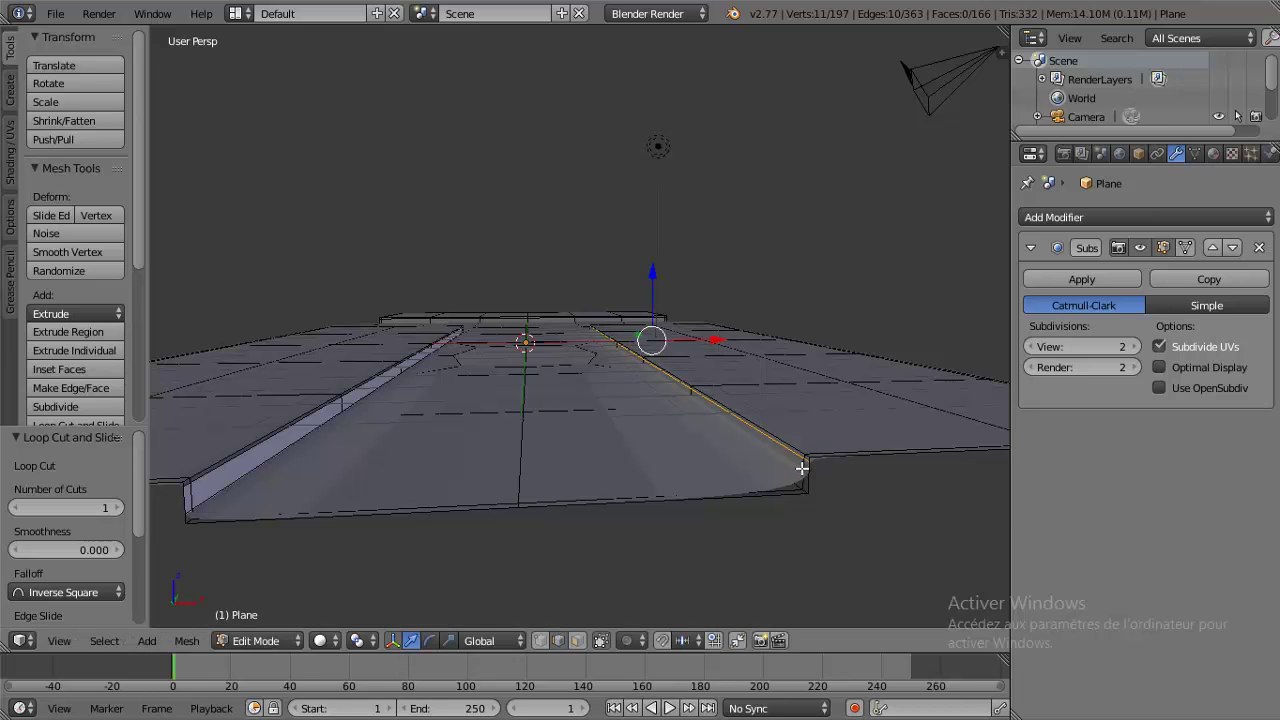
pyautogui.hotkey('ctrl', 'r')
pyautogui.click(805, 471)
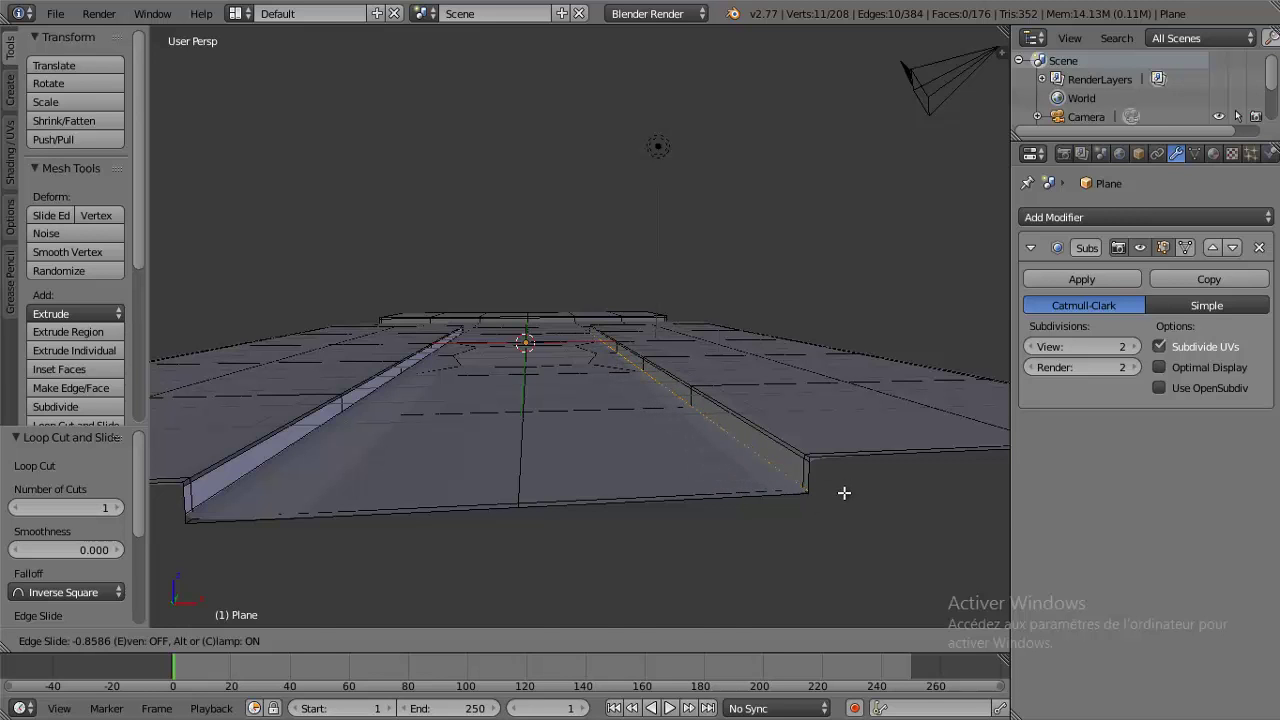
pyautogui.click(831, 513)
# - Add a loop cut along the left sidewalk ridge, cancelling and undoing an extra trial cut
pyautogui.hotkey('ctrl', 'r')
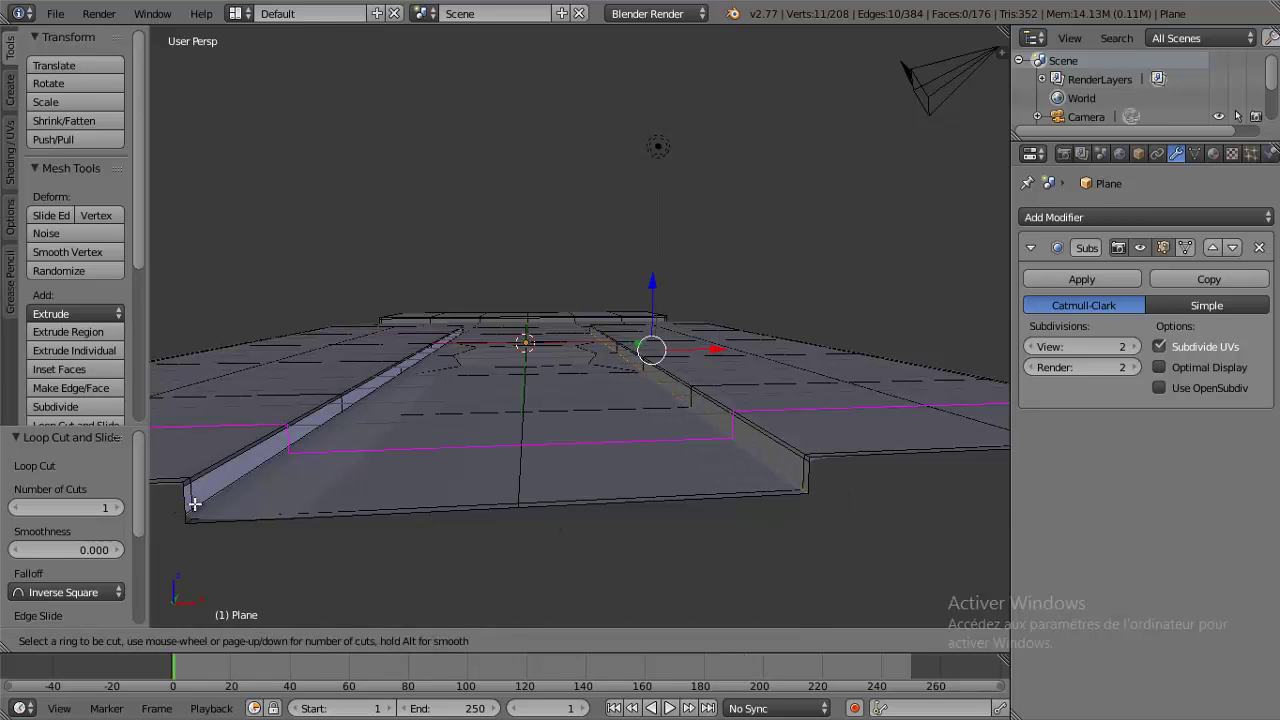
pyautogui.click(191, 499)
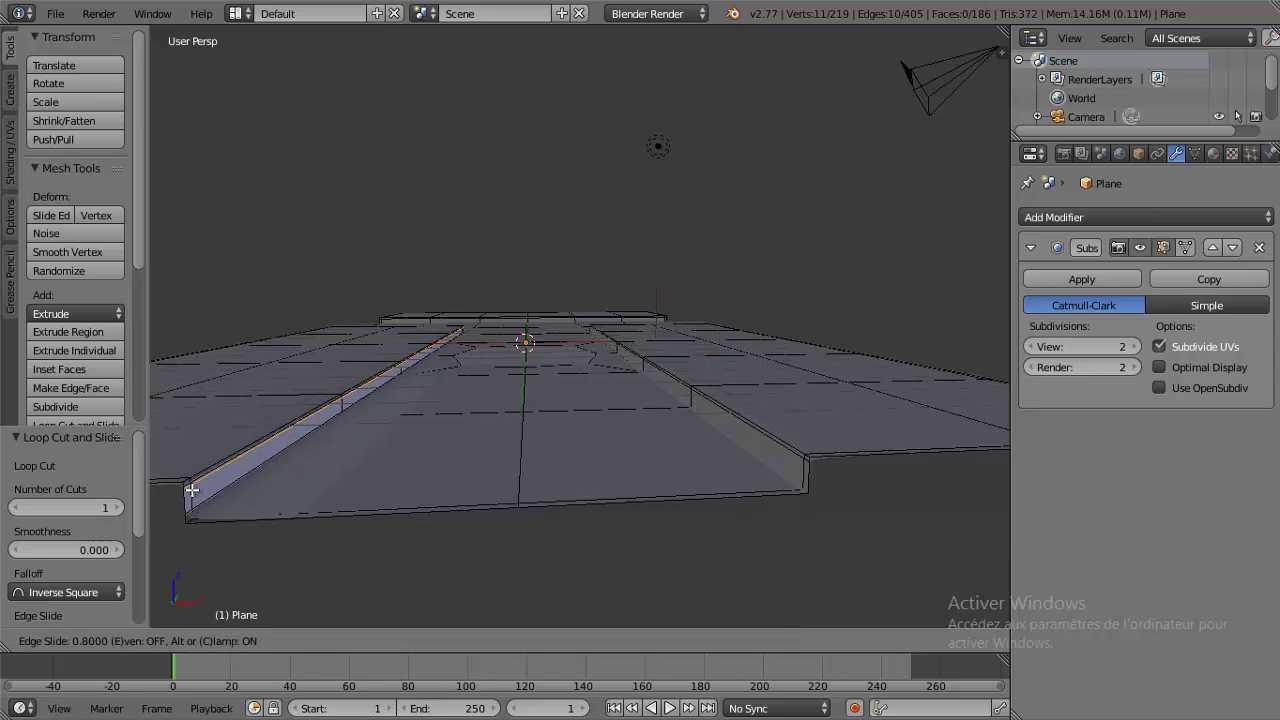
pyautogui.click(191, 490)
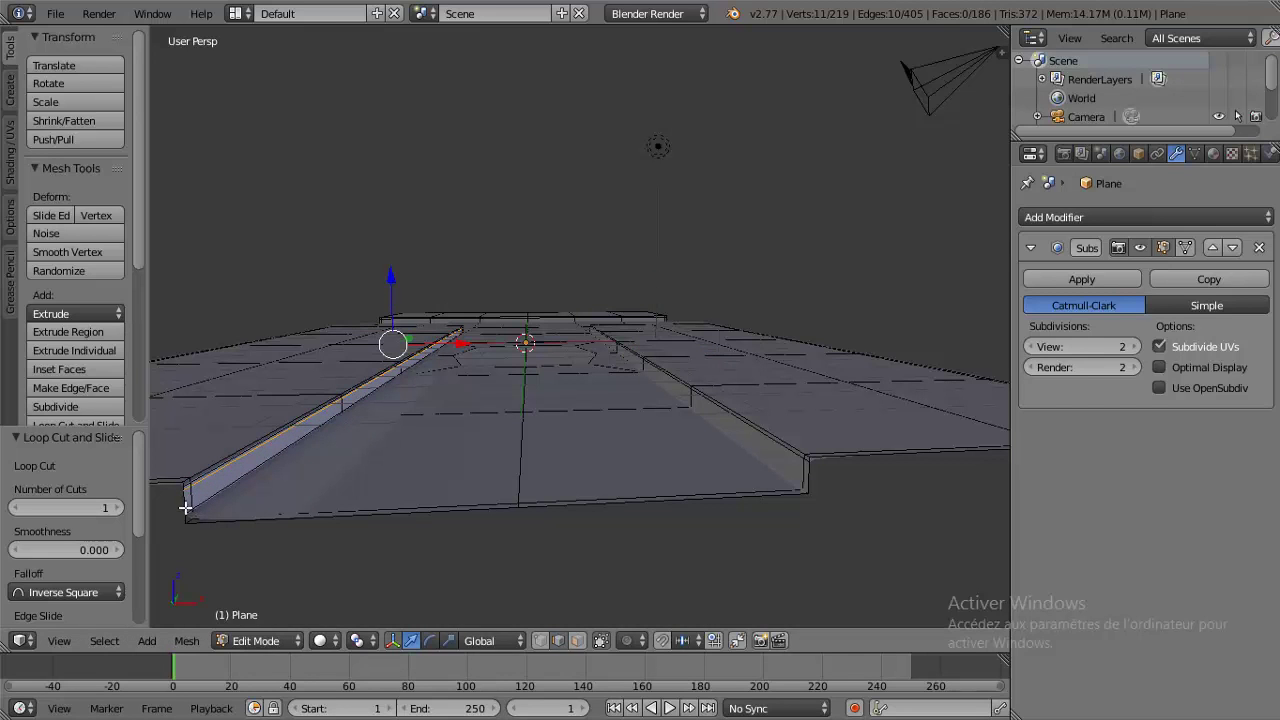
pyautogui.hotkey('ctrl', 'r')
pyautogui.click(184, 507)
pyautogui.rightClick(184, 507)
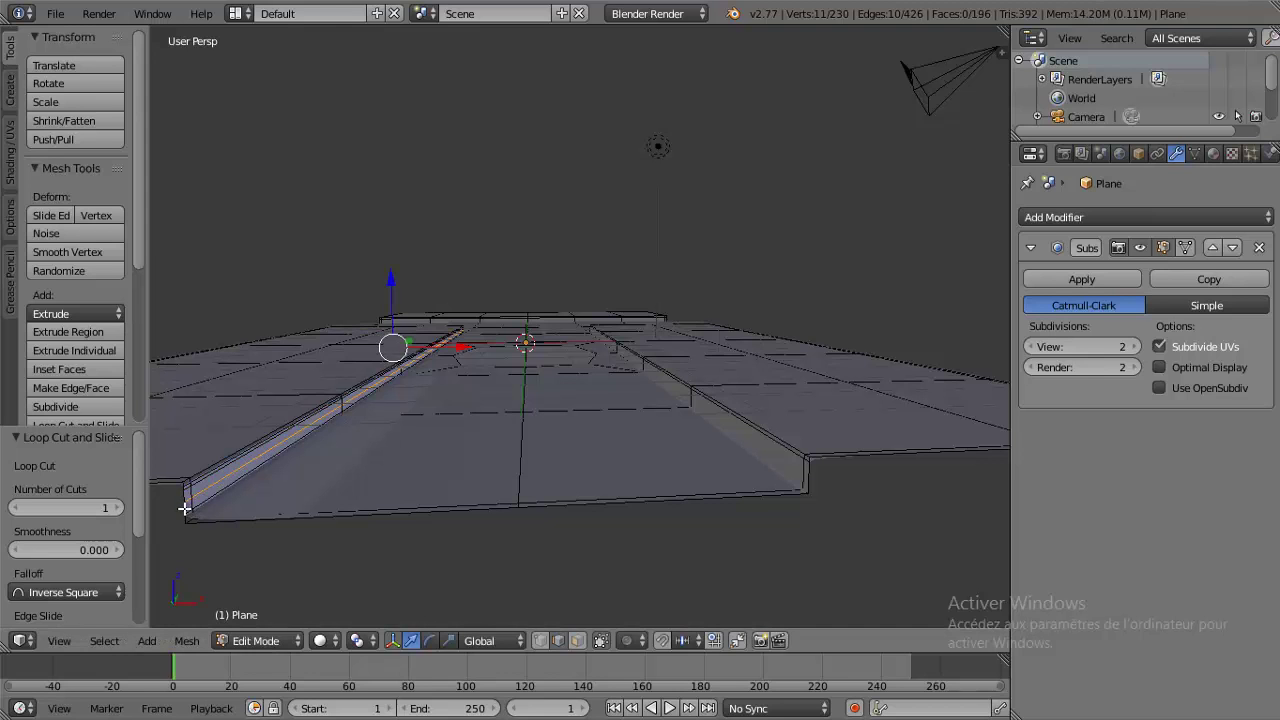
pyautogui.hotkey('ctrl', 'z')
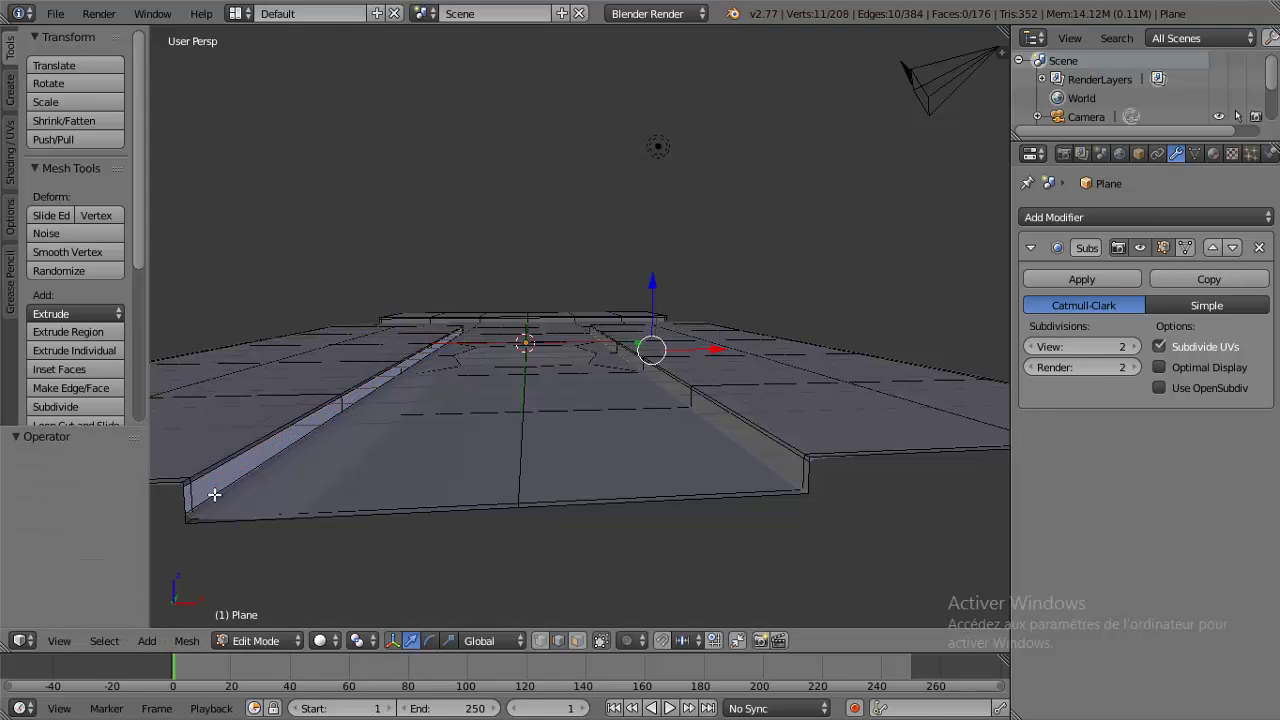
pyautogui.moveTo(214, 494); pyautogui.dragTo(227, 492, button='middle')
pyautogui.moveTo(642, 454)
pyautogui.mouseDown(button='middle')
pyautogui.moveTo(580, 469)
pyautogui.moveTo(591, 423)
pyautogui.moveTo(626, 412)
pyautogui.moveTo(806, 434)
pyautogui.moveTo(574, 391)
pyautogui.mouseUp(button='middle')
# - Undo a trial loop cut, then select the curb's edge loop and lower it 0.023 along Z
pyautogui.hotkey('ctrl', 'r')
pyautogui.click(307, 346)
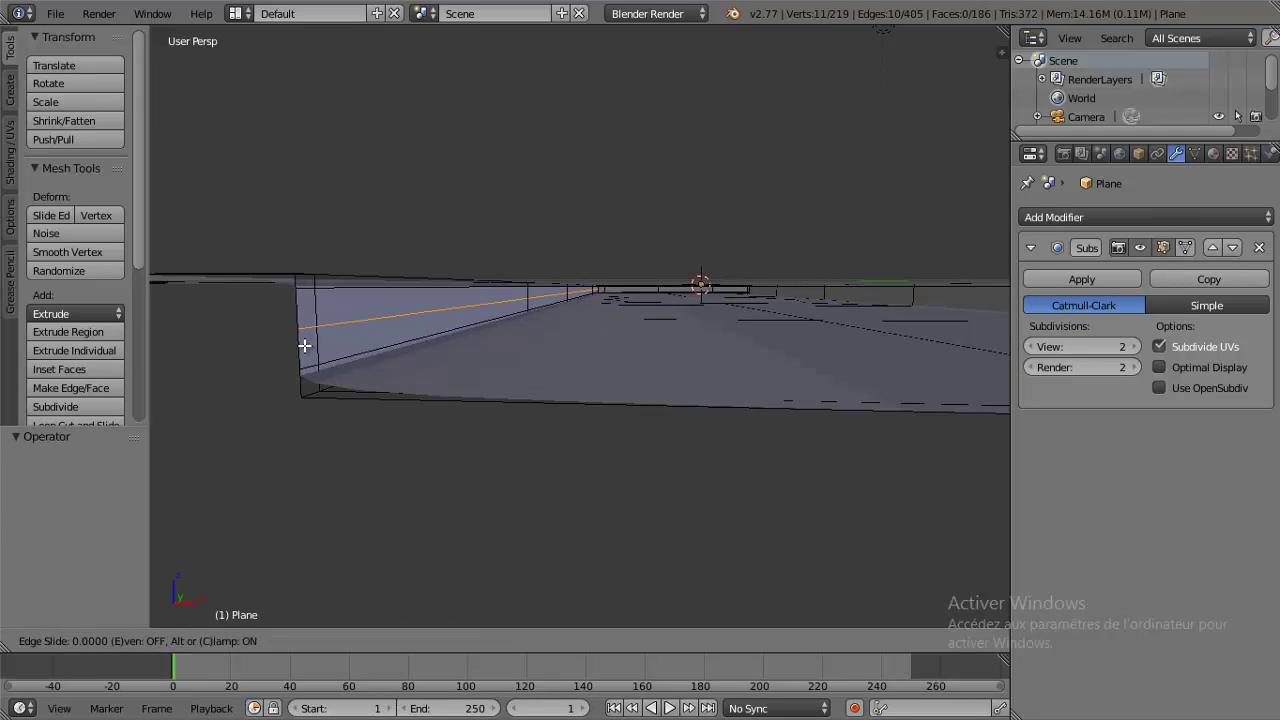
pyautogui.click(304, 369)
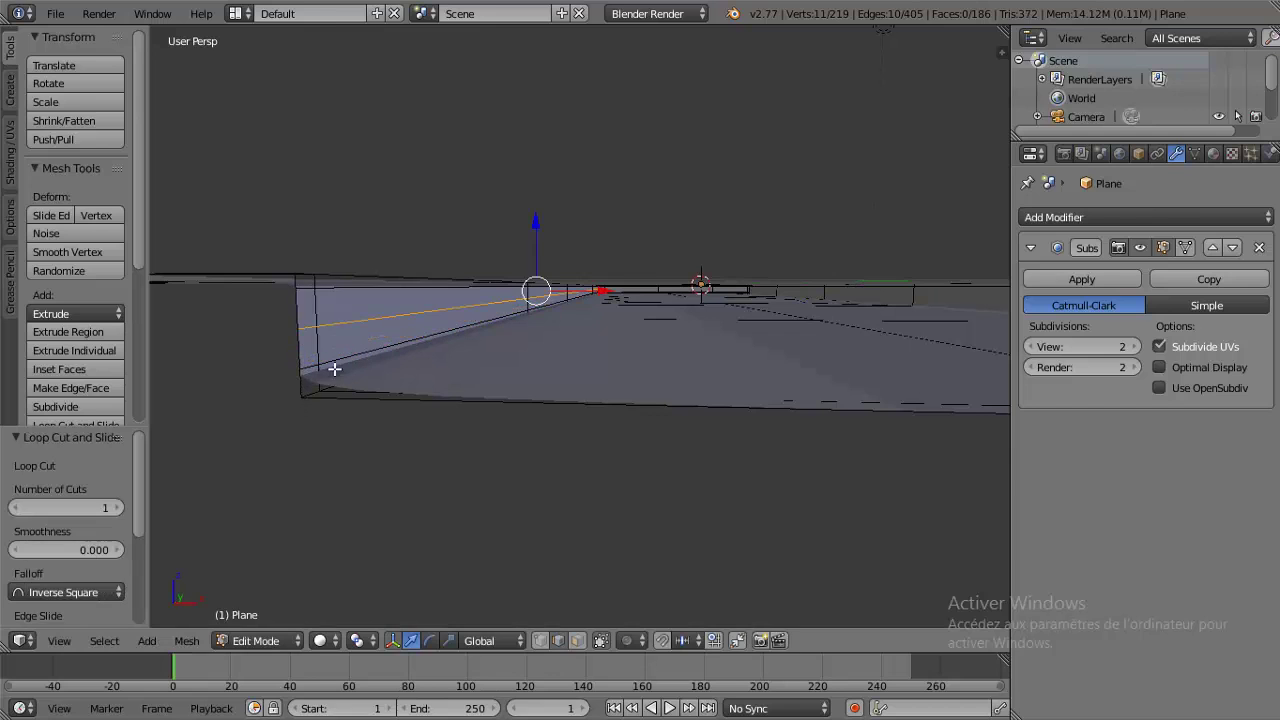
pyautogui.hotkey('ctrl', 'z')
pyautogui.keyDown('alt'); pyautogui.rightClick(334, 338); pyautogui.keyUp('alt')
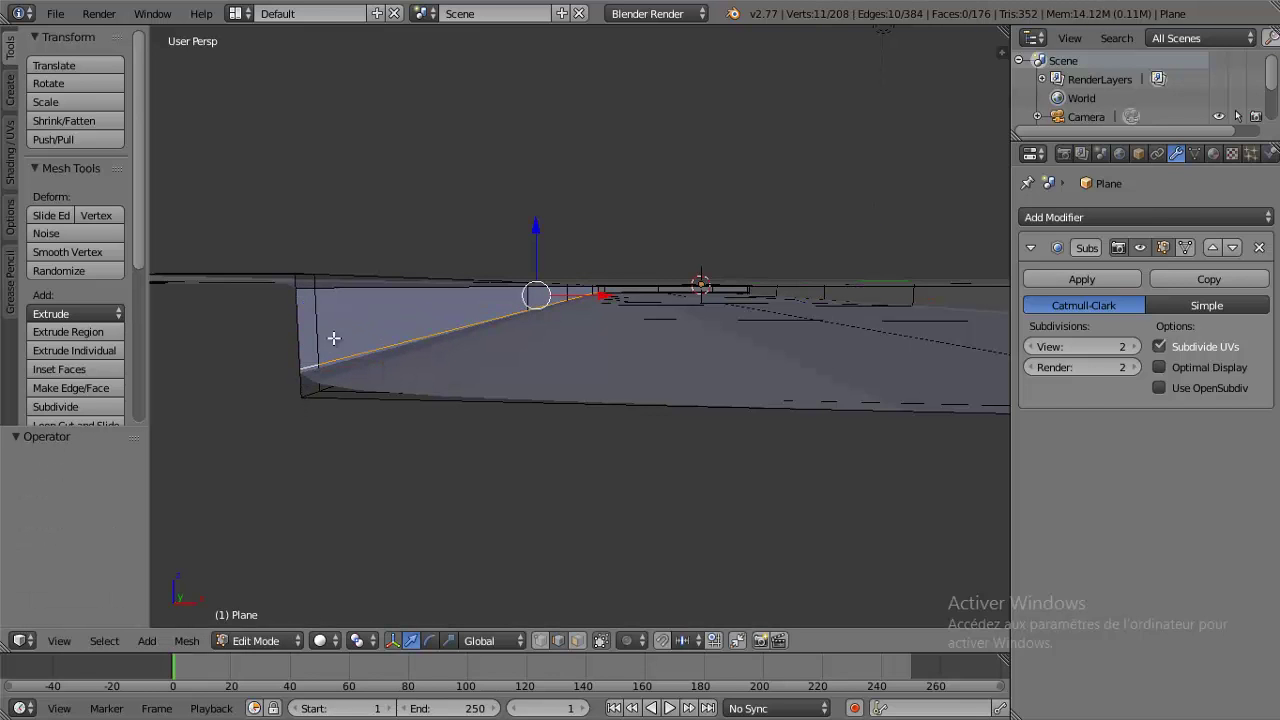
pyautogui.moveTo(533, 228); pyautogui.dragTo(533, 224)
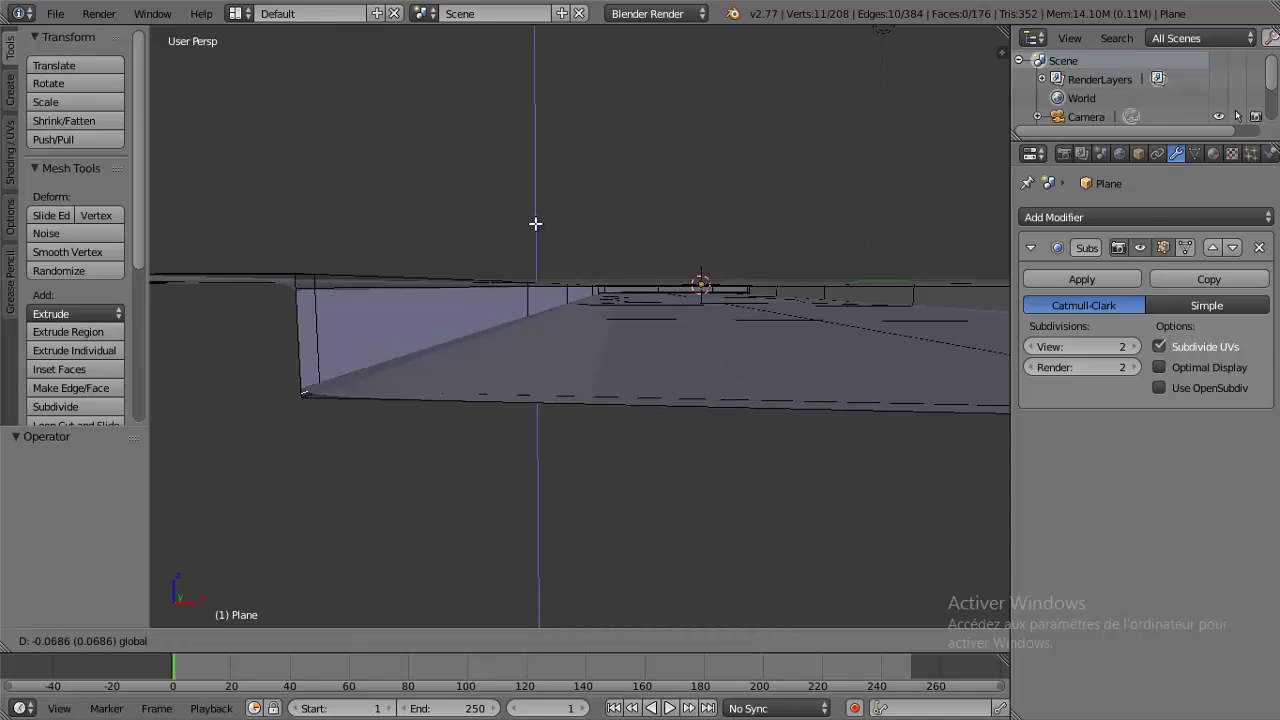
pyautogui.moveTo(533, 226); pyautogui.dragTo(535, 224)
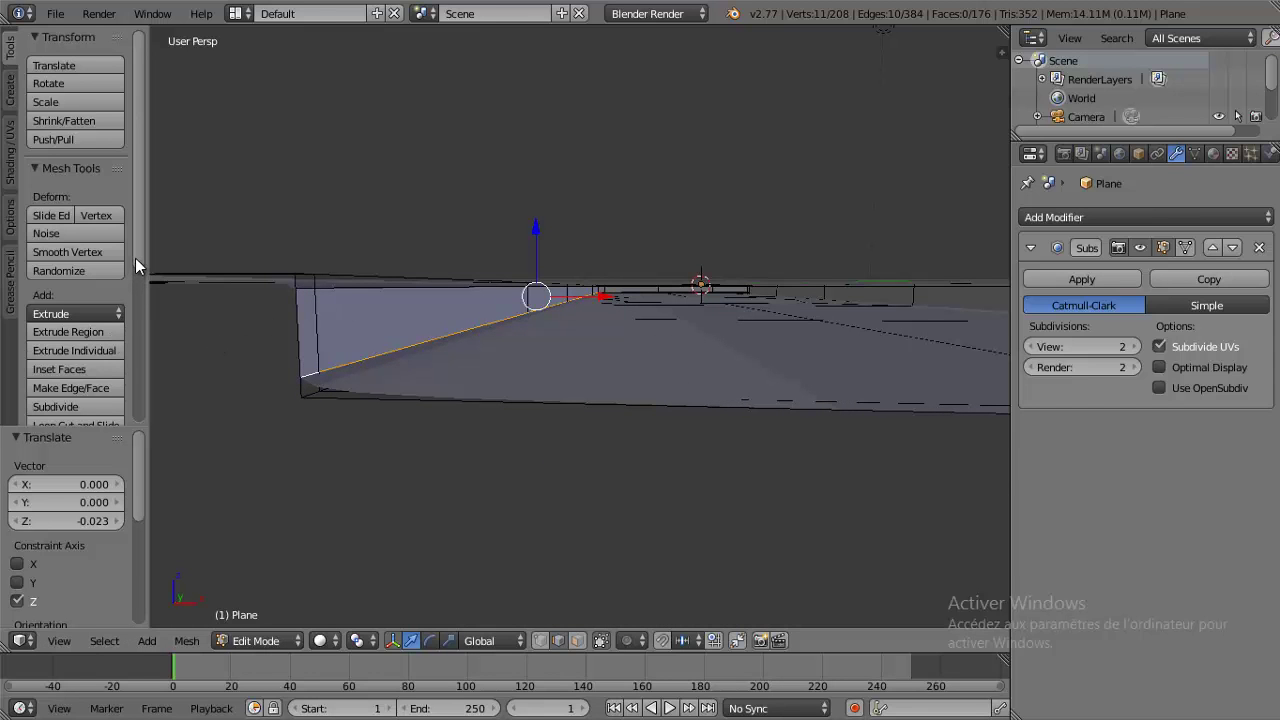
pyautogui.press('w')
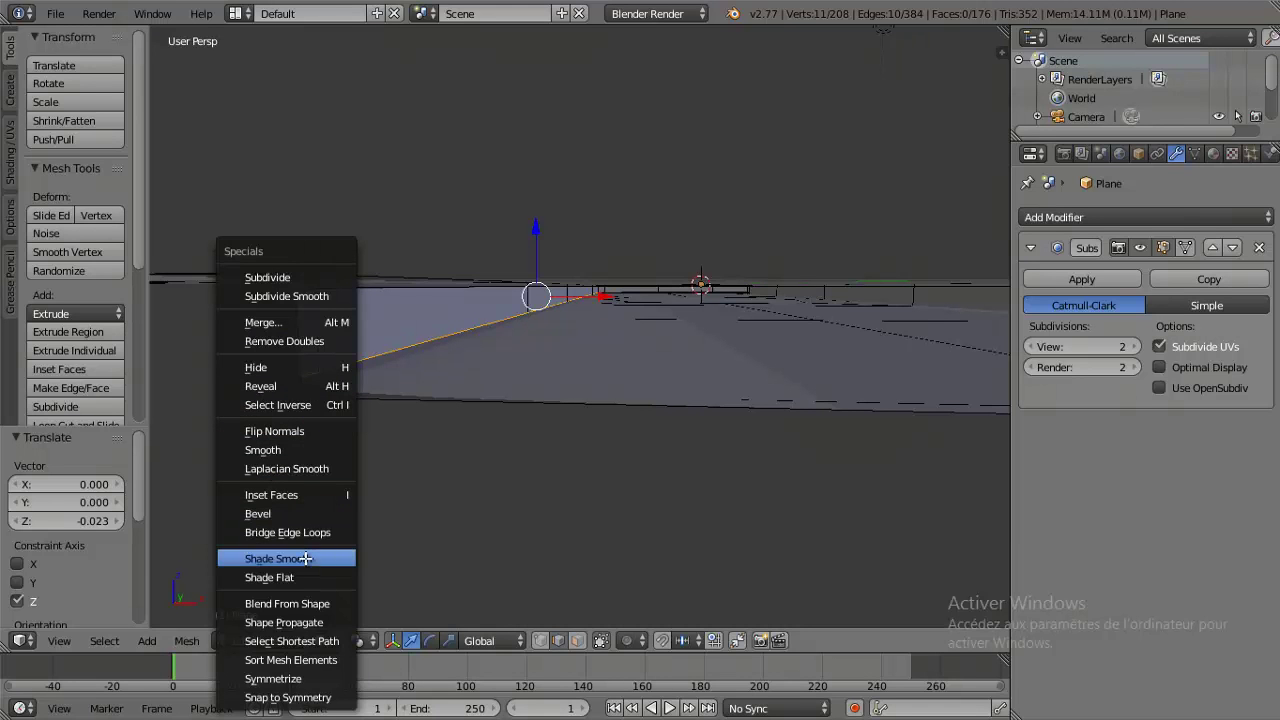
# - Run Remove Doubles on the street mesh, which removes no vertices
pyautogui.click(325, 339)
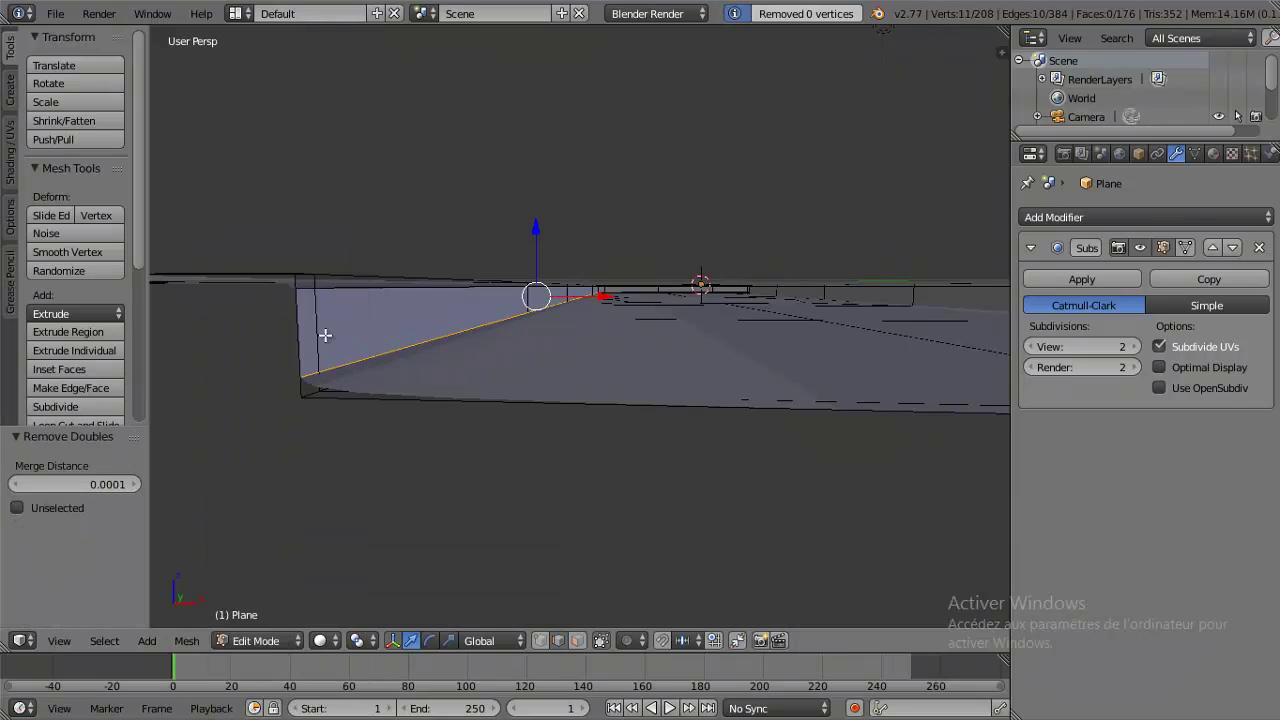
pyautogui.moveTo(361, 352); pyautogui.dragTo(359, 357, button='middle')
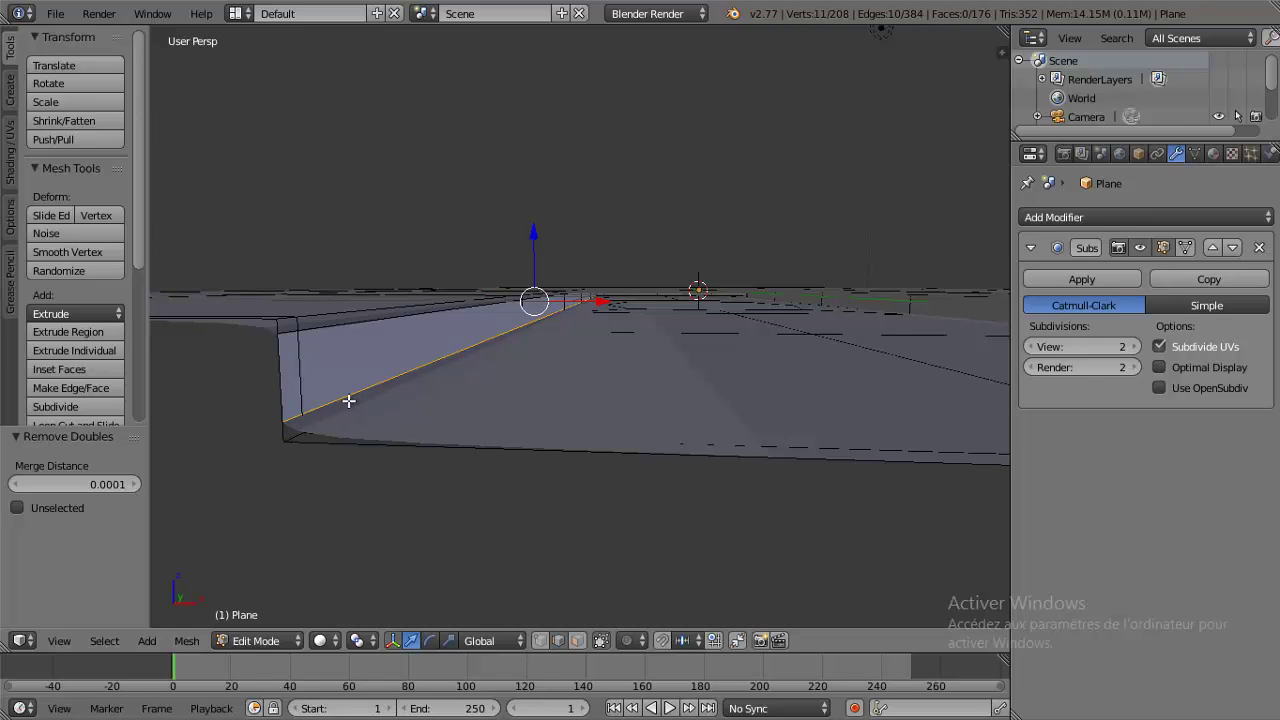
pyautogui.press('w')
pyautogui.moveTo(505, 403); pyautogui.dragTo(509, 408, button='middle')
# - Dissolve the selected curb edges, revert the dissolve, and return to Object Mode
pyautogui.press('x')
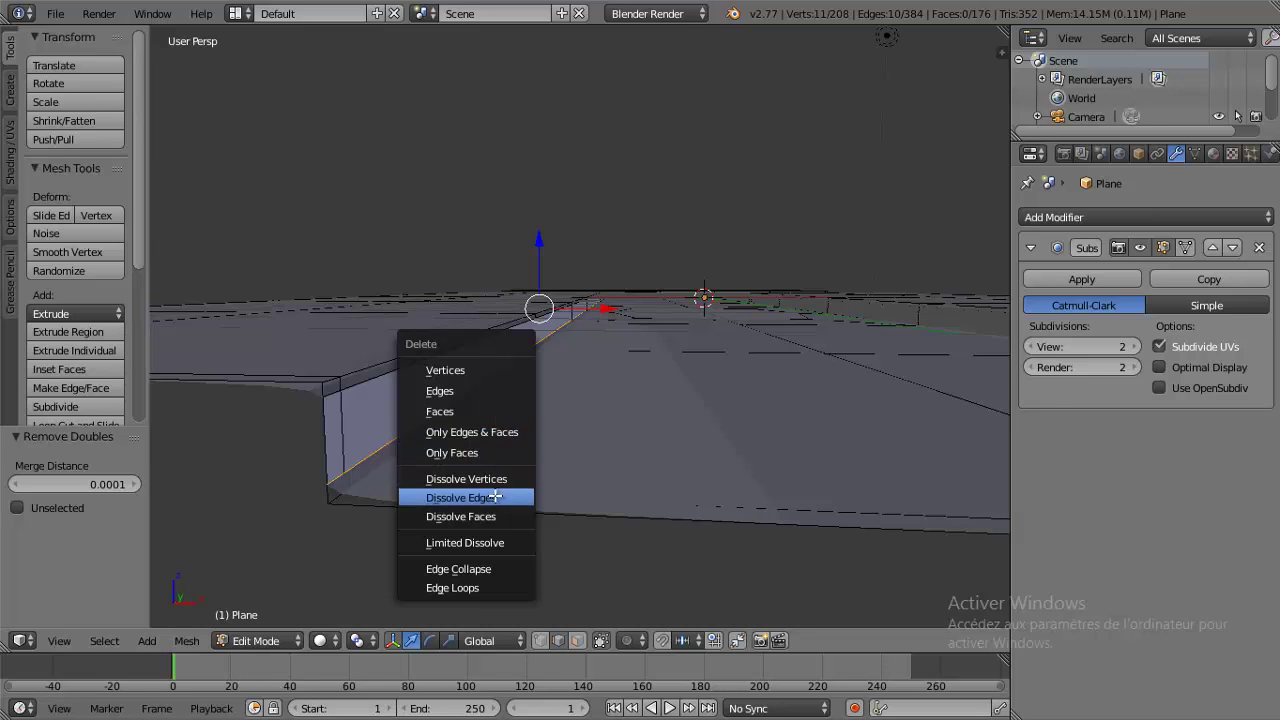
pyautogui.click(495, 497)
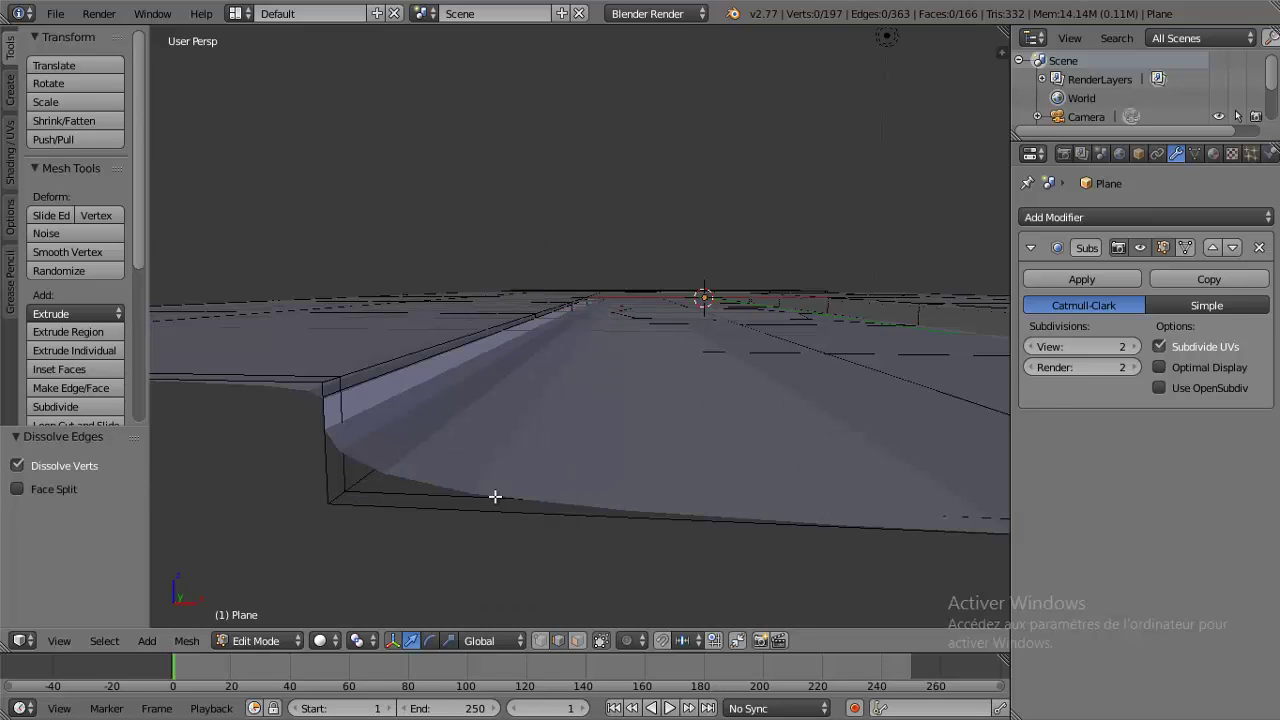
pyautogui.hotkey('ctrl', 'r')
pyautogui.click(348, 452)
pyautogui.click(354, 513)
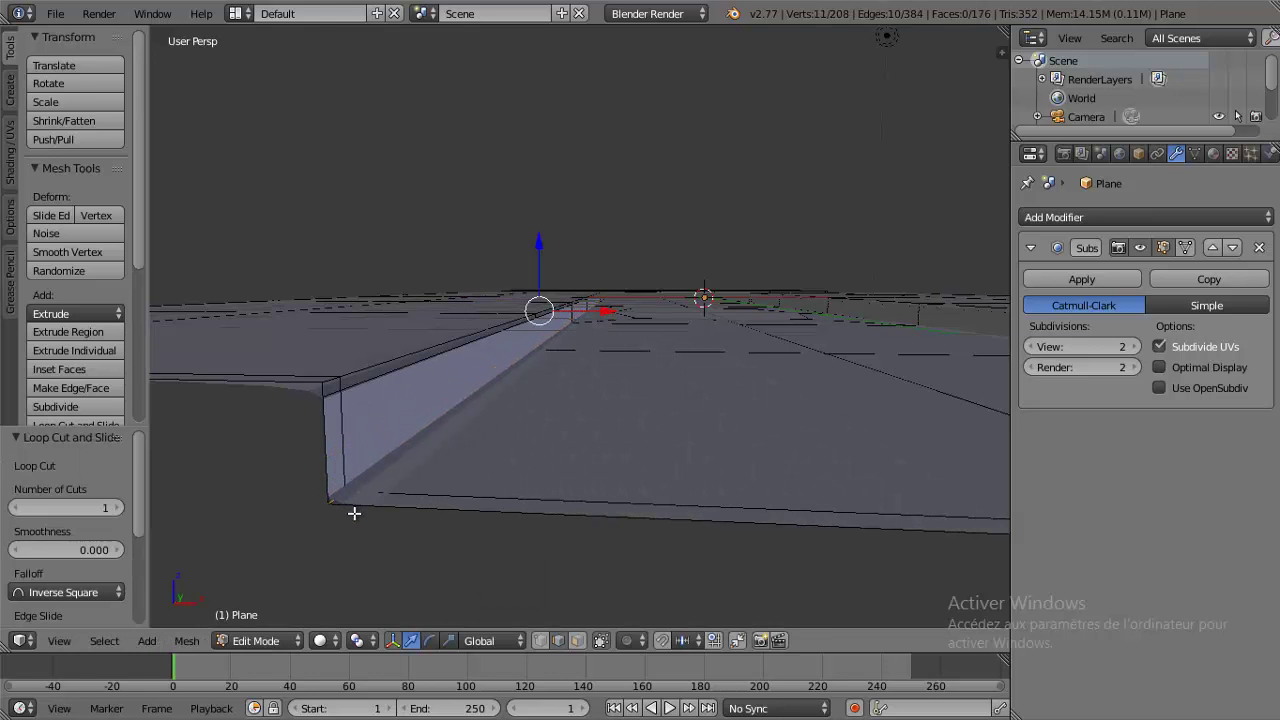
pyautogui.scroll(-5, 609, 451)
pyautogui.moveTo(609, 451)
pyautogui.mouseDown(button='middle')
pyautogui.moveTo(578, 348)
pyautogui.moveTo(558, 441)
pyautogui.moveTo(414, 422)
pyautogui.moveTo(513, 448)
pyautogui.moveTo(457, 424)
pyautogui.moveTo(591, 443)
pyautogui.moveTo(476, 410)
pyautogui.mouseUp(button='middle')
pyautogui.press('Tab')
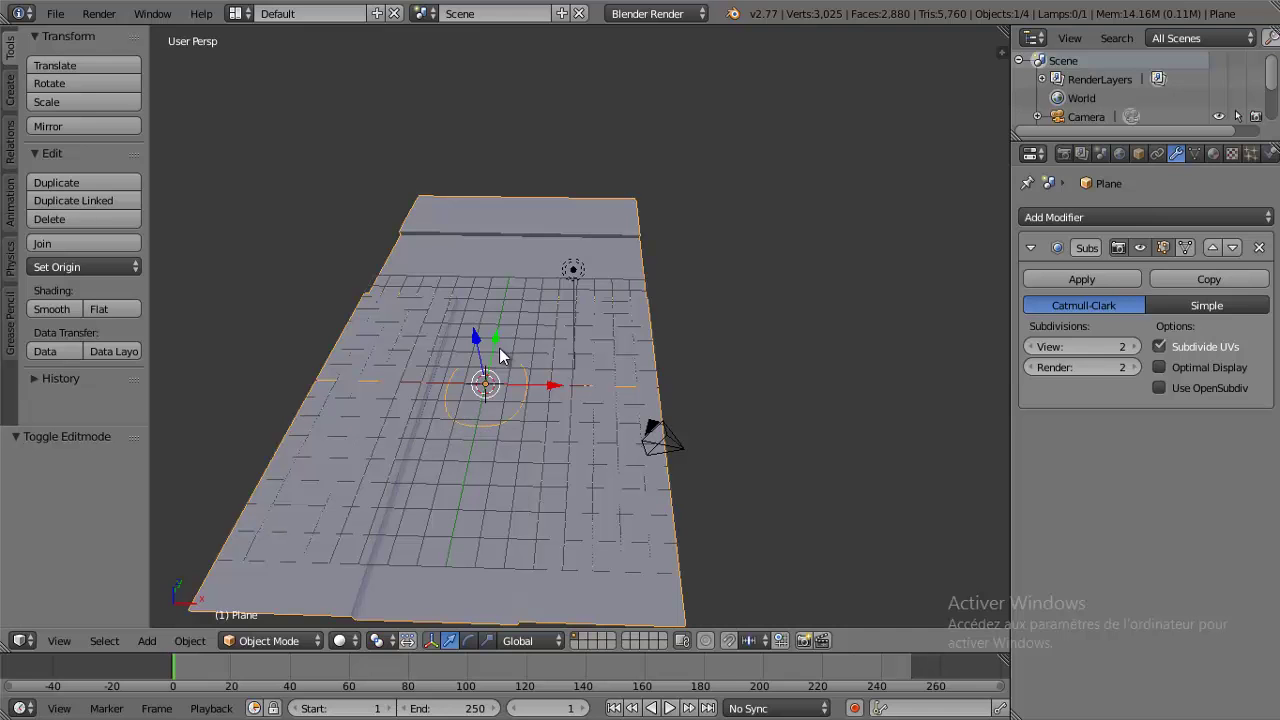
# - Add a cube, move it to Y -5.220, and raise it 1.435 along Z
pyautogui.hotkey('shift', 'a')
pyautogui.moveTo(437, 357)
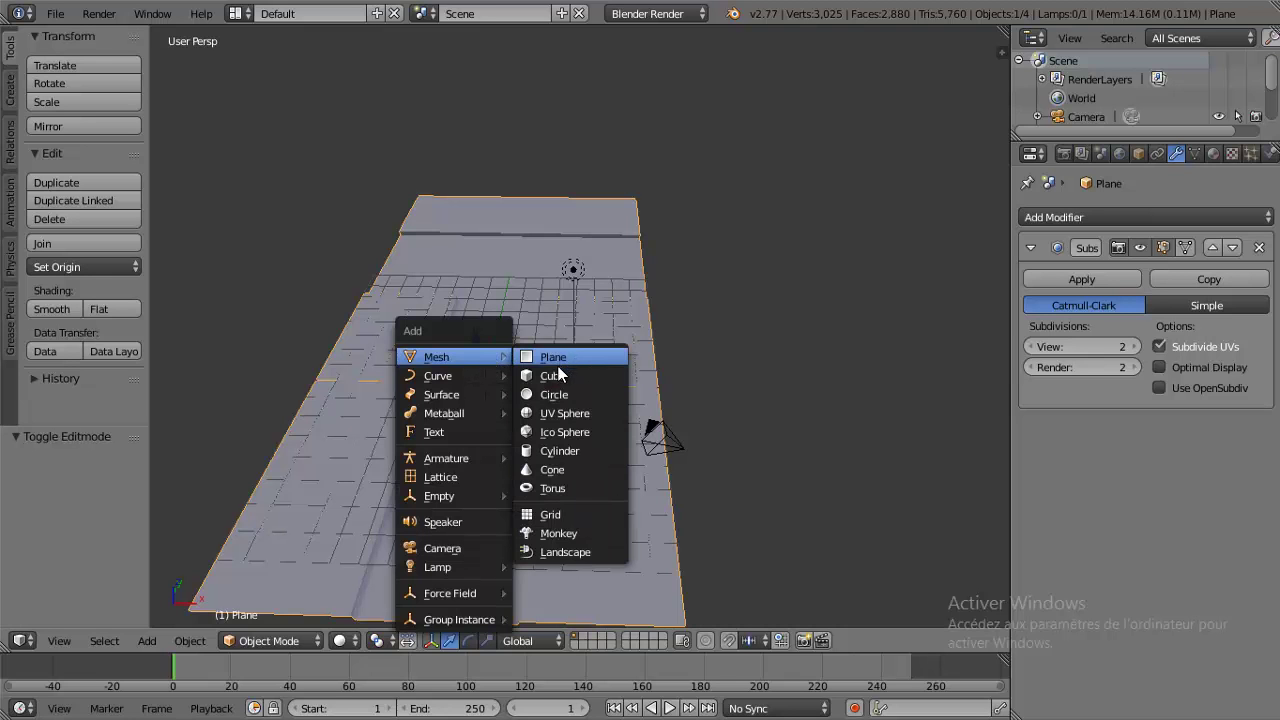
pyautogui.click(529, 375)
pyautogui.moveTo(486, 414); pyautogui.dragTo(556, 395, button='middle')
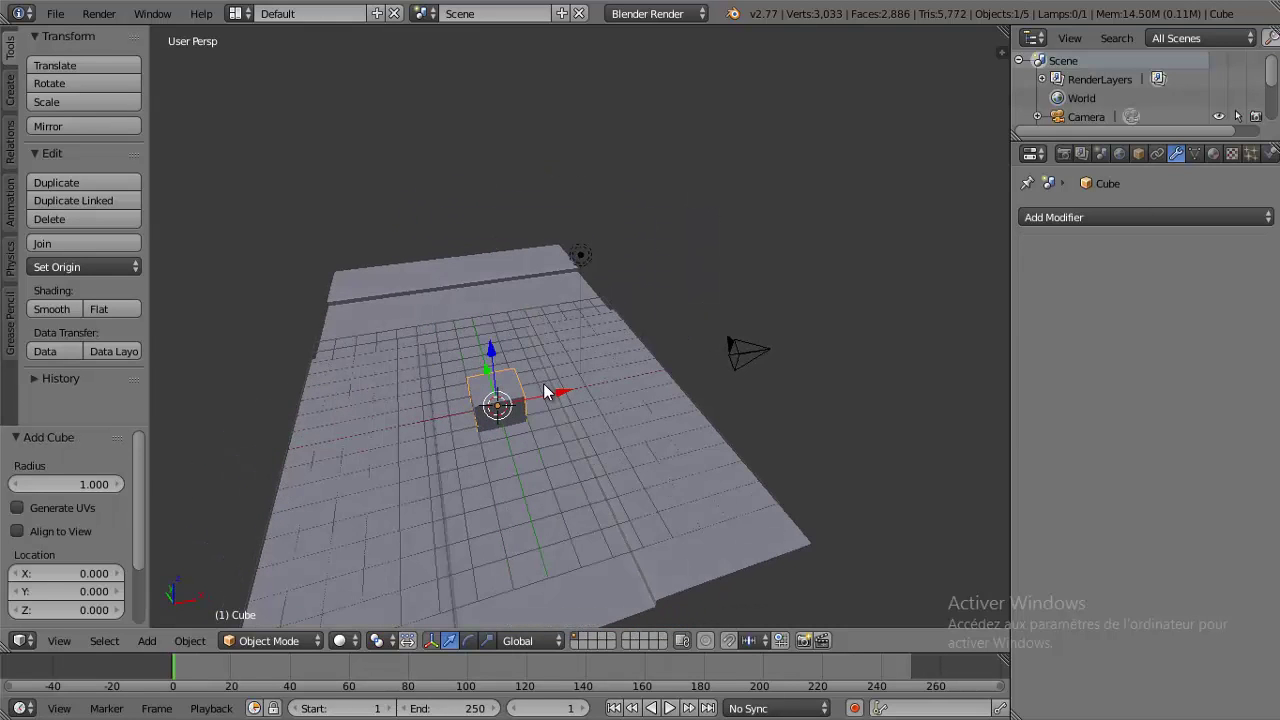
pyautogui.press('g')
pyautogui.click(441, 396)
pyautogui.moveTo(420, 423)
pyautogui.mouseDown(button='middle')
pyautogui.moveTo(548, 360)
pyautogui.moveTo(486, 420)
pyautogui.moveTo(456, 366)
pyautogui.moveTo(491, 354)
pyautogui.mouseUp(button='middle')
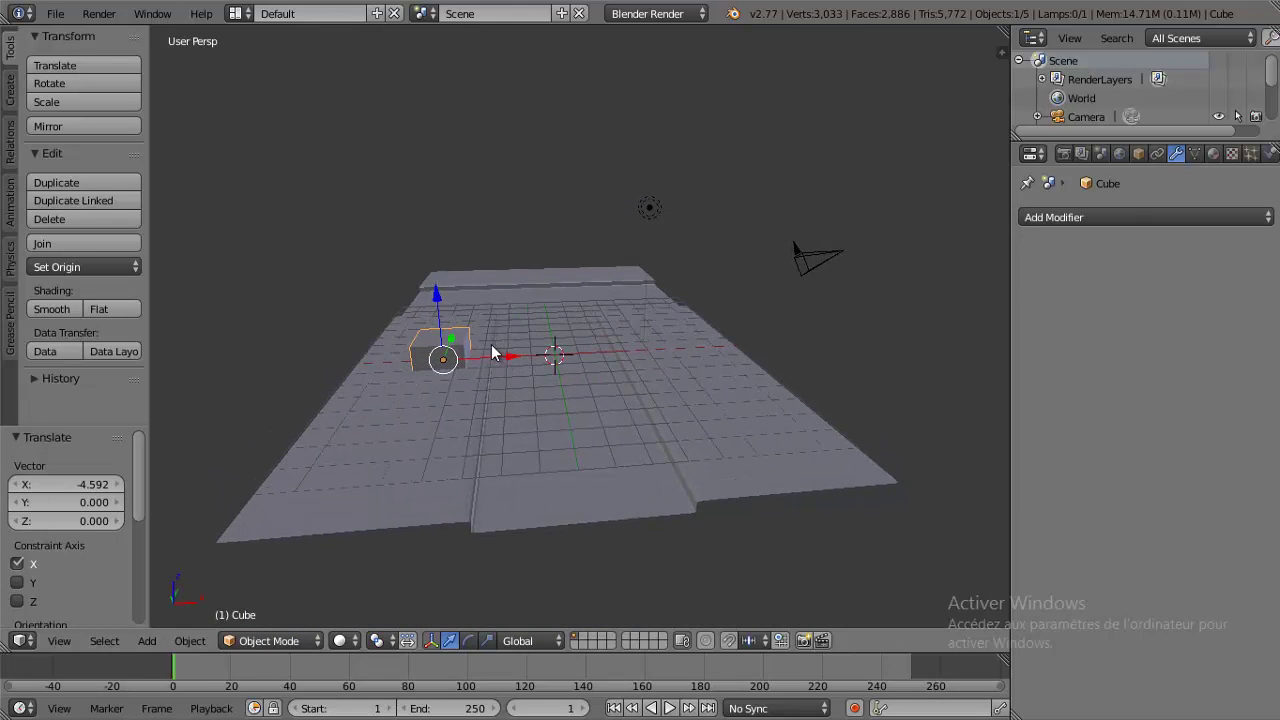
pyautogui.press('g')
pyautogui.press('y')
pyautogui.click(420, 418)
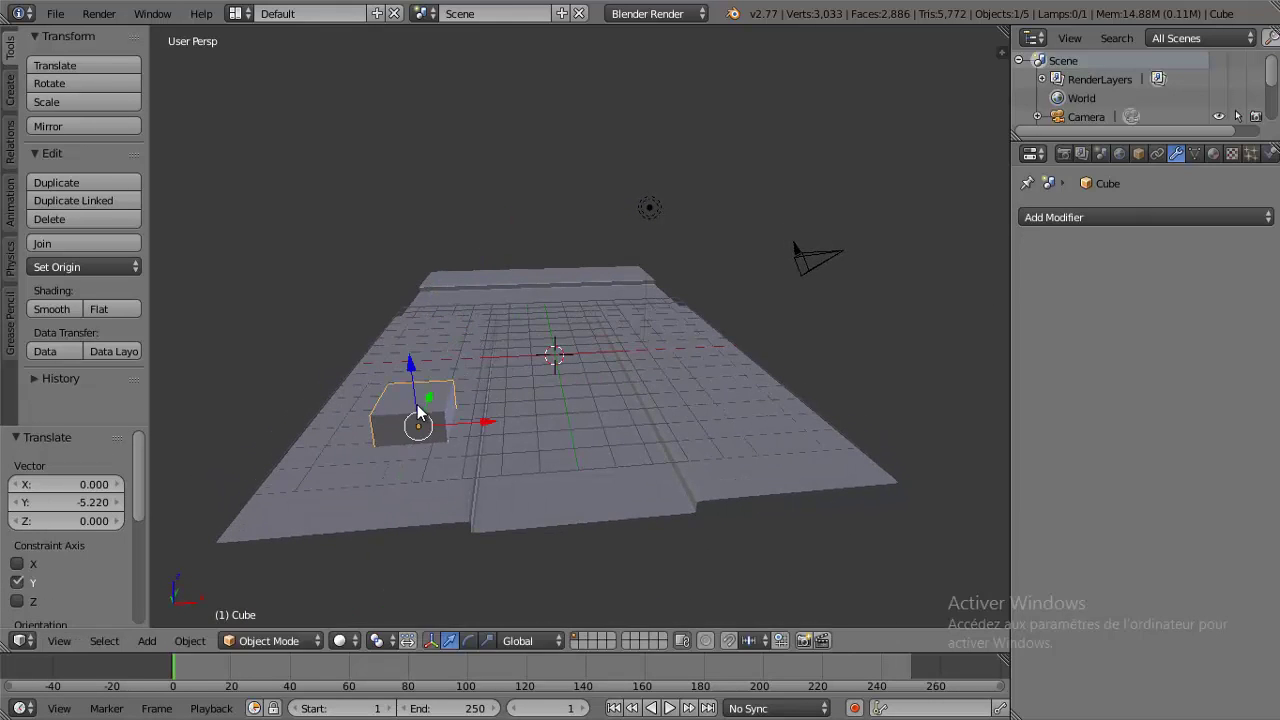
pyautogui.press('g')
pyautogui.press('z')
pyautogui.click(405, 323)
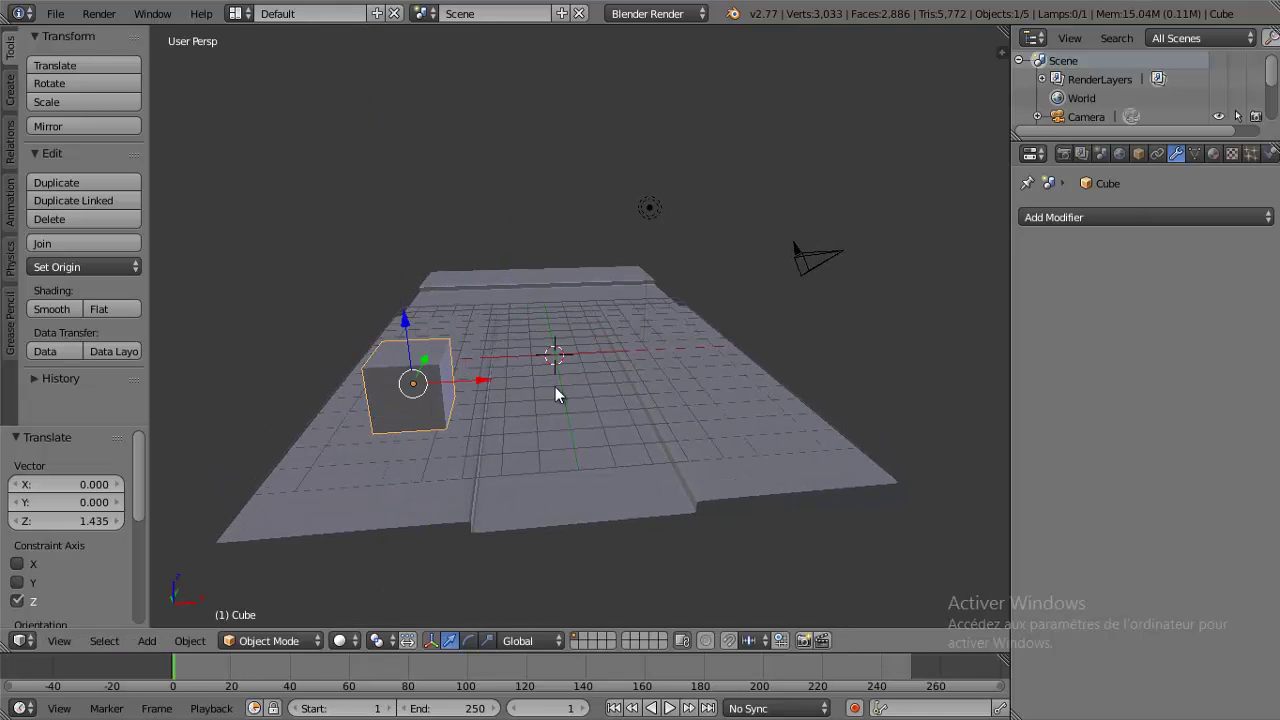
# - Scale the cube to 4.8 and, in front ortho wireframe, raise it to Z 3.377
pyautogui.press('s')
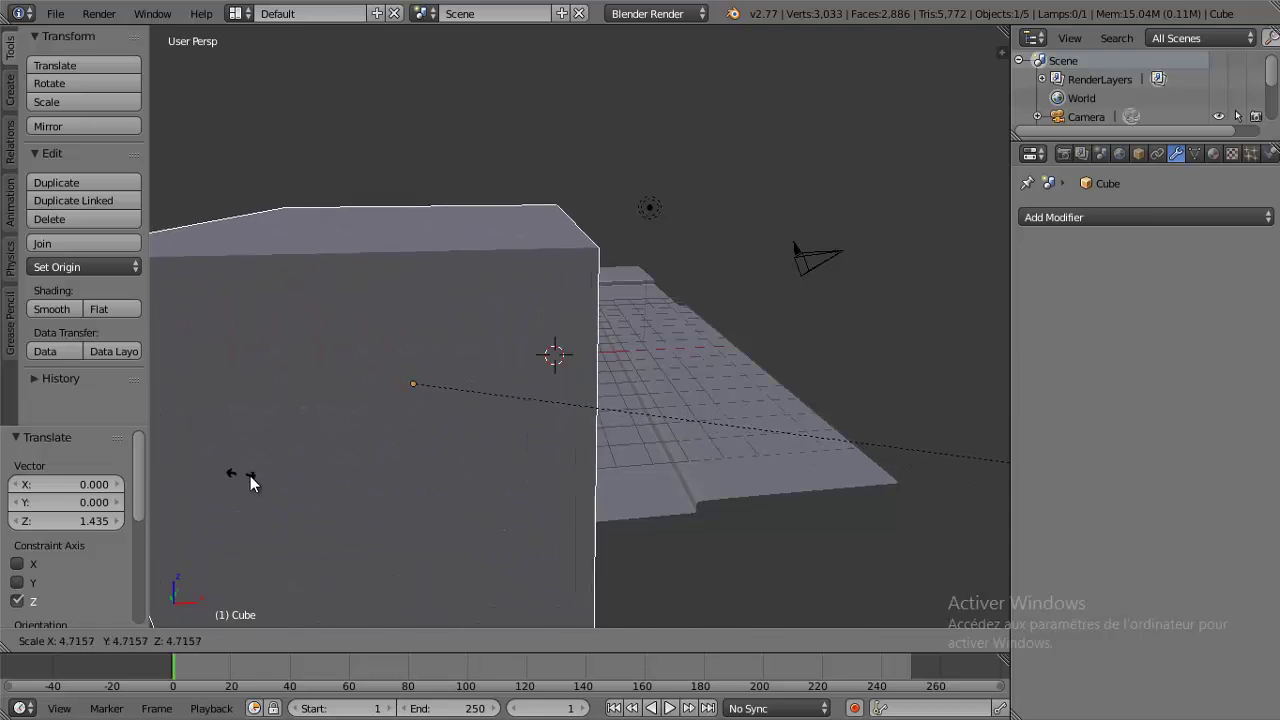
pyautogui.click(250, 474)
pyautogui.press('KP_1')
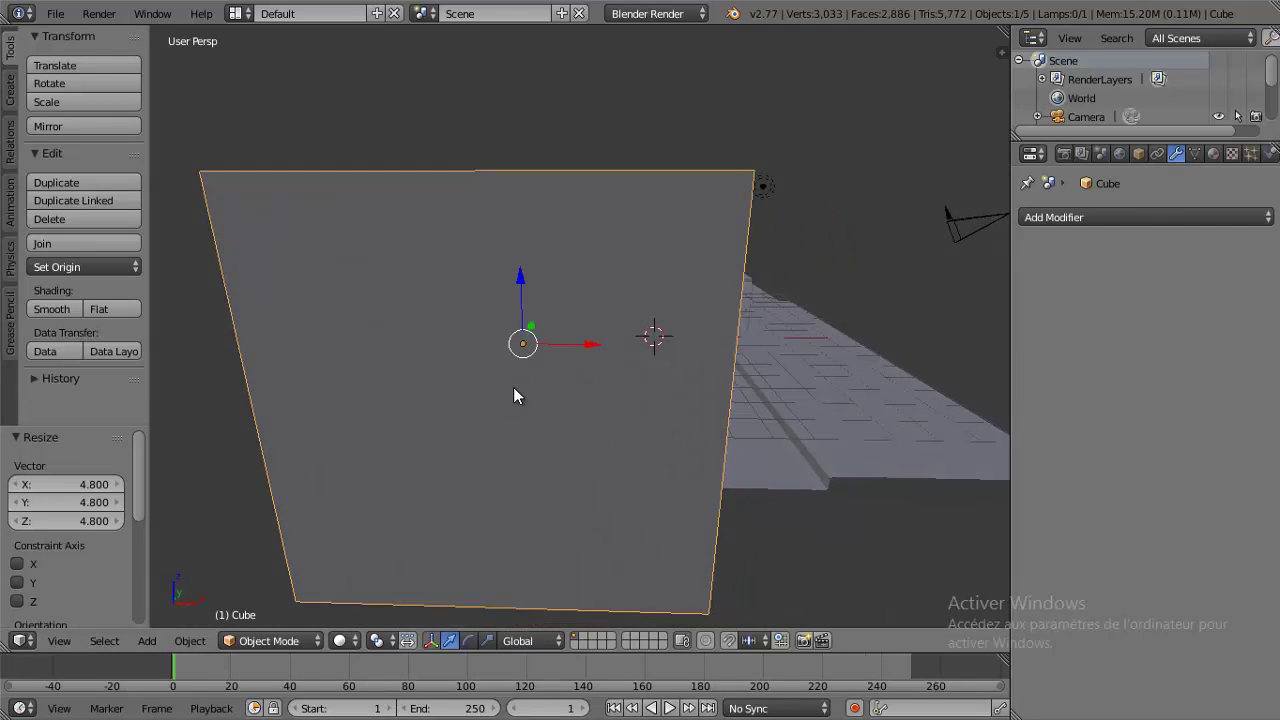
pyautogui.press('KP_5')
pyautogui.scroll(2, 528, 349)
pyautogui.press('z')
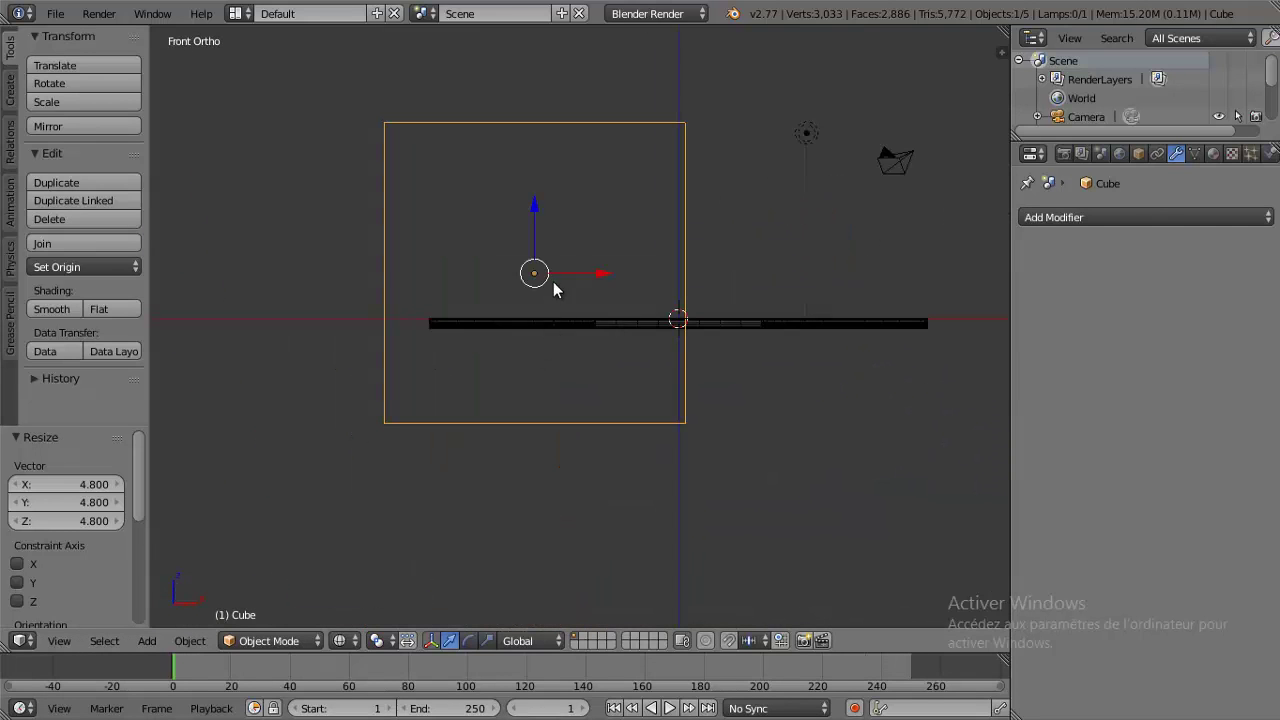
pyautogui.keyDown('shift'); pyautogui.moveTo(553, 281); pyautogui.dragTo(563, 323, button='middle'); pyautogui.keyUp('shift')
pyautogui.moveTo(545, 260); pyautogui.dragTo(545, 155)
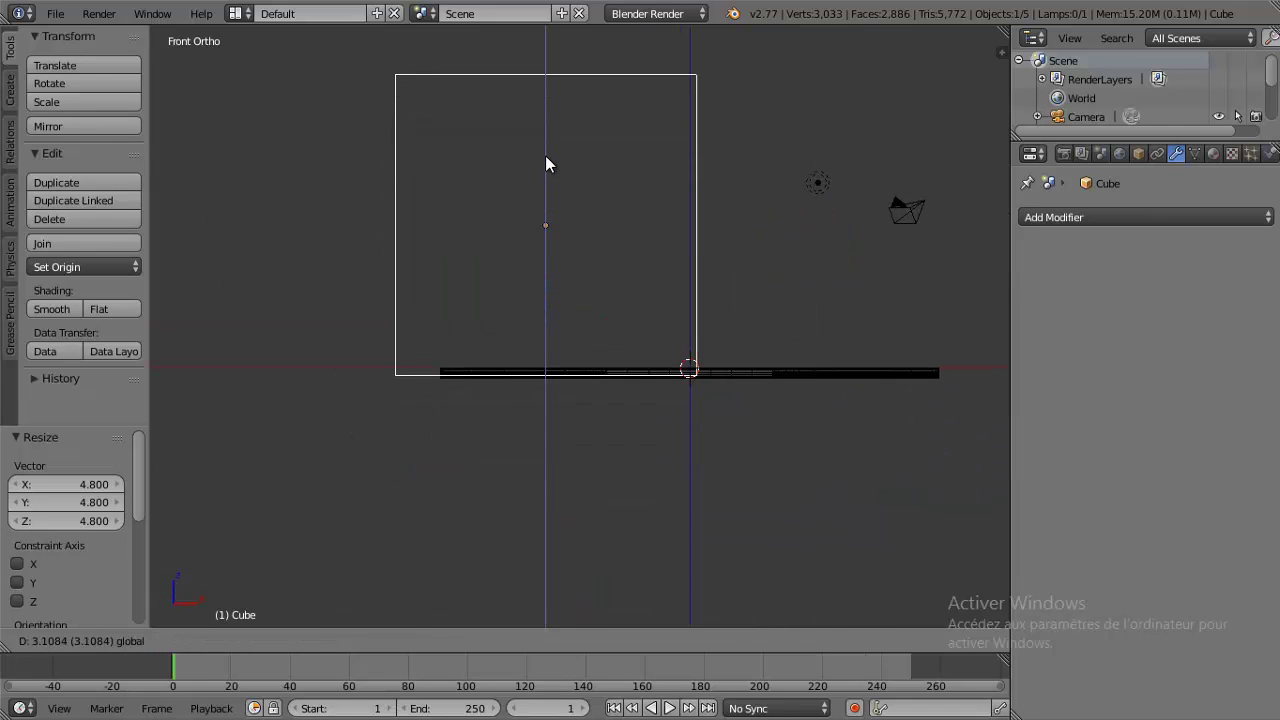
pyautogui.moveTo(545, 155); pyautogui.dragTo(545, 146, button='middle')
# - Position the cube beside the street at X -2.895 and Y -0.261
pyautogui.press('KP_3')
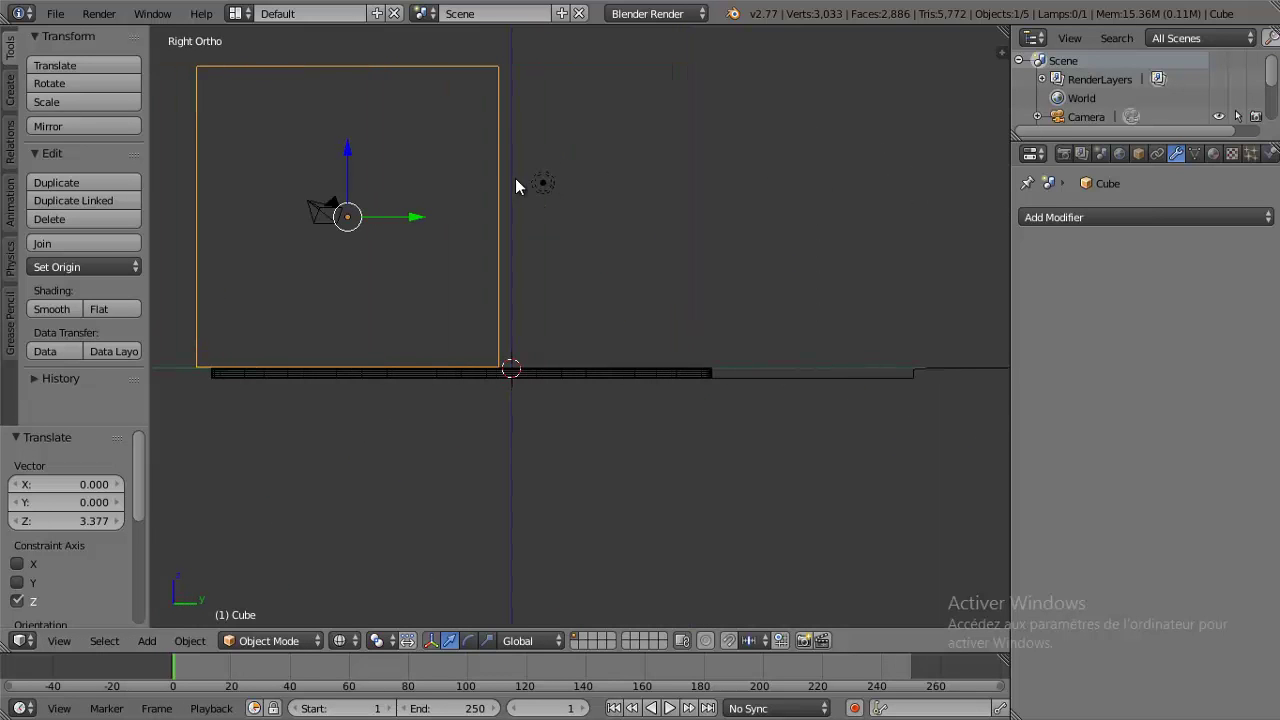
pyautogui.moveTo(426, 217); pyautogui.dragTo(633, 217)
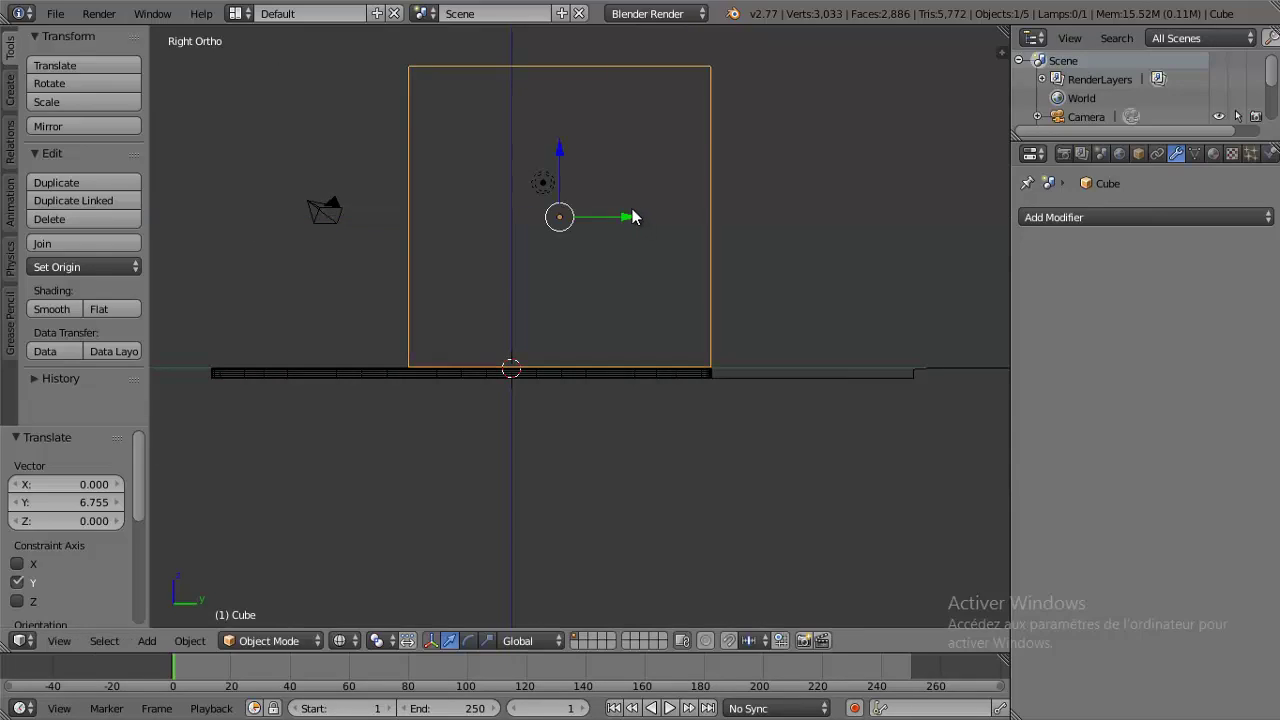
pyautogui.moveTo(587, 195)
pyautogui.mouseDown(button='middle')
pyautogui.moveTo(637, 238)
pyautogui.moveTo(603, 270)
pyautogui.moveTo(679, 293)
pyautogui.moveTo(532, 266)
pyautogui.mouseUp(button='middle')
pyautogui.moveTo(586, 270); pyautogui.dragTo(525, 242)
pyautogui.moveTo(541, 166); pyautogui.dragTo(530, 168)
pyautogui.moveTo(495, 252)
pyautogui.mouseDown(button='middle')
pyautogui.moveTo(489, 290)
pyautogui.moveTo(589, 218)
pyautogui.moveTo(605, 222)
pyautogui.mouseUp(button='middle')
# - Return the cube to solid perspective display and enter its Edit Mode
pyautogui.press('Tab')
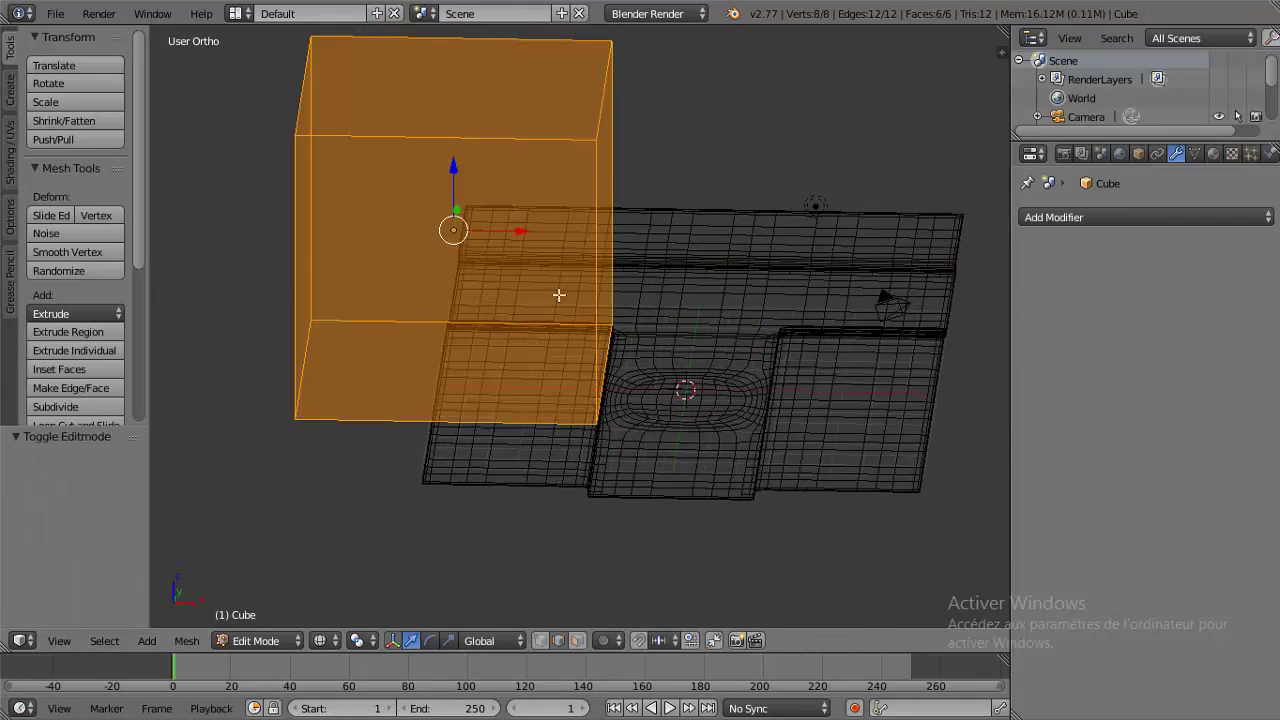
pyautogui.moveTo(557, 294)
pyautogui.mouseDown(button='middle')
pyautogui.moveTo(449, 303)
pyautogui.moveTo(623, 271)
pyautogui.moveTo(488, 322)
pyautogui.moveTo(656, 289)
pyautogui.moveTo(565, 383)
pyautogui.moveTo(555, 328)
pyautogui.moveTo(578, 266)
pyautogui.moveTo(638, 243)
pyautogui.moveTo(610, 246)
pyautogui.mouseUp(button='middle')
pyautogui.press('a')
pyautogui.press('z')
pyautogui.press('Tab')
pyautogui.scroll(-3, 656, 289)
pyautogui.press('KP_5')
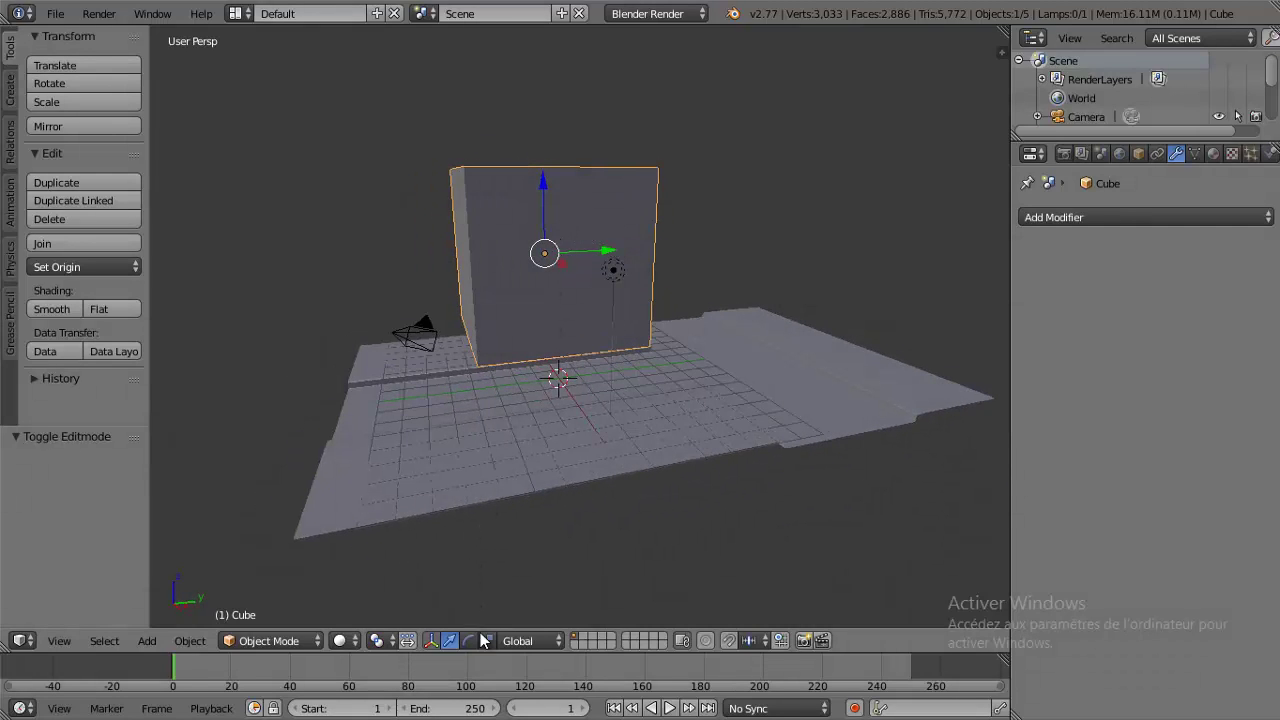
pyautogui.click(268, 640)
pyautogui.click(265, 597)
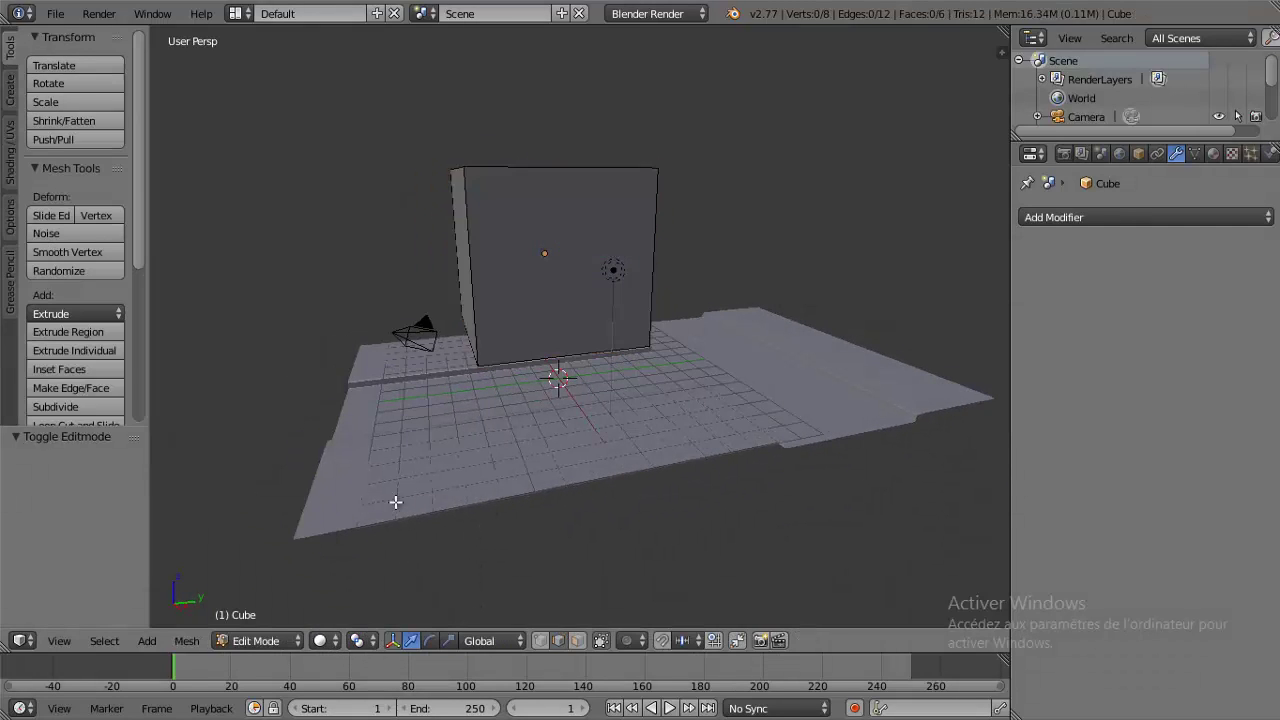
pyautogui.moveTo(395, 502); pyautogui.dragTo(594, 623, button='middle')
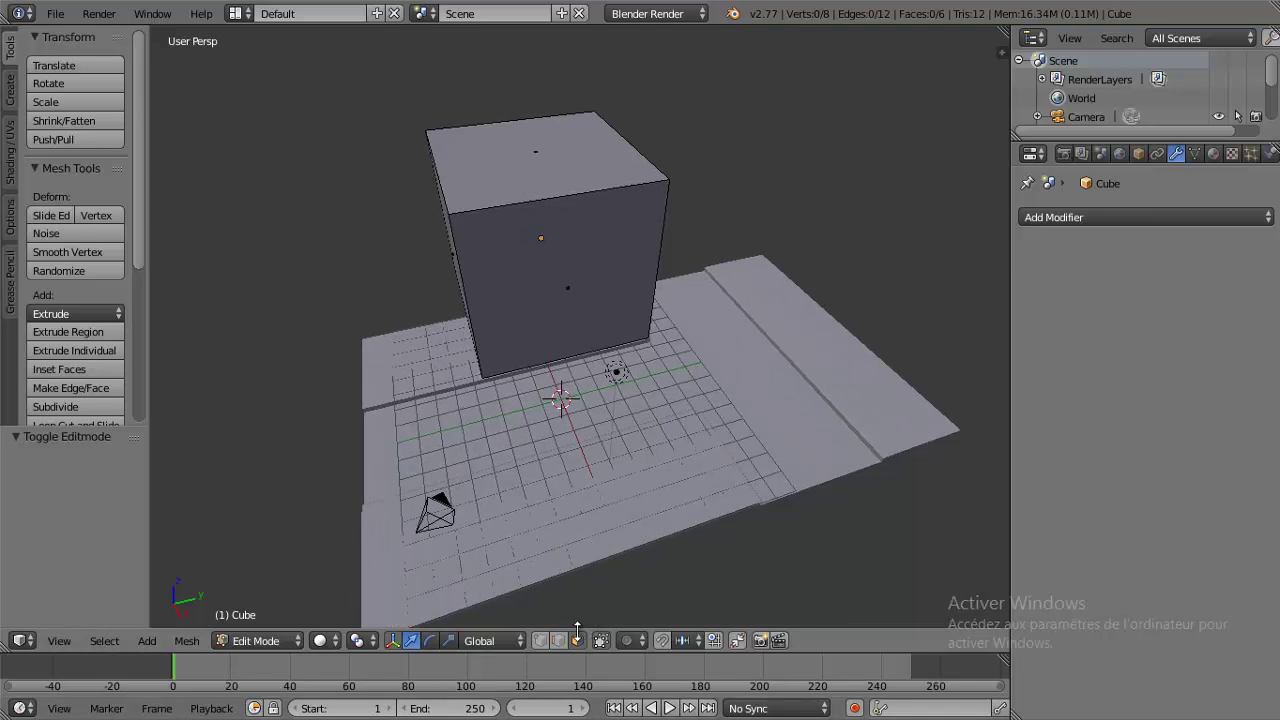
# - Lower the cube's top face 0.935 along Z
pyautogui.rightClick(543, 131)
pyautogui.moveTo(538, 80); pyautogui.dragTo(524, 120)
pyautogui.moveTo(526, 128); pyautogui.dragTo(531, 128, button='middle')
pyautogui.moveTo(531, 128); pyautogui.dragTo(494, 181)
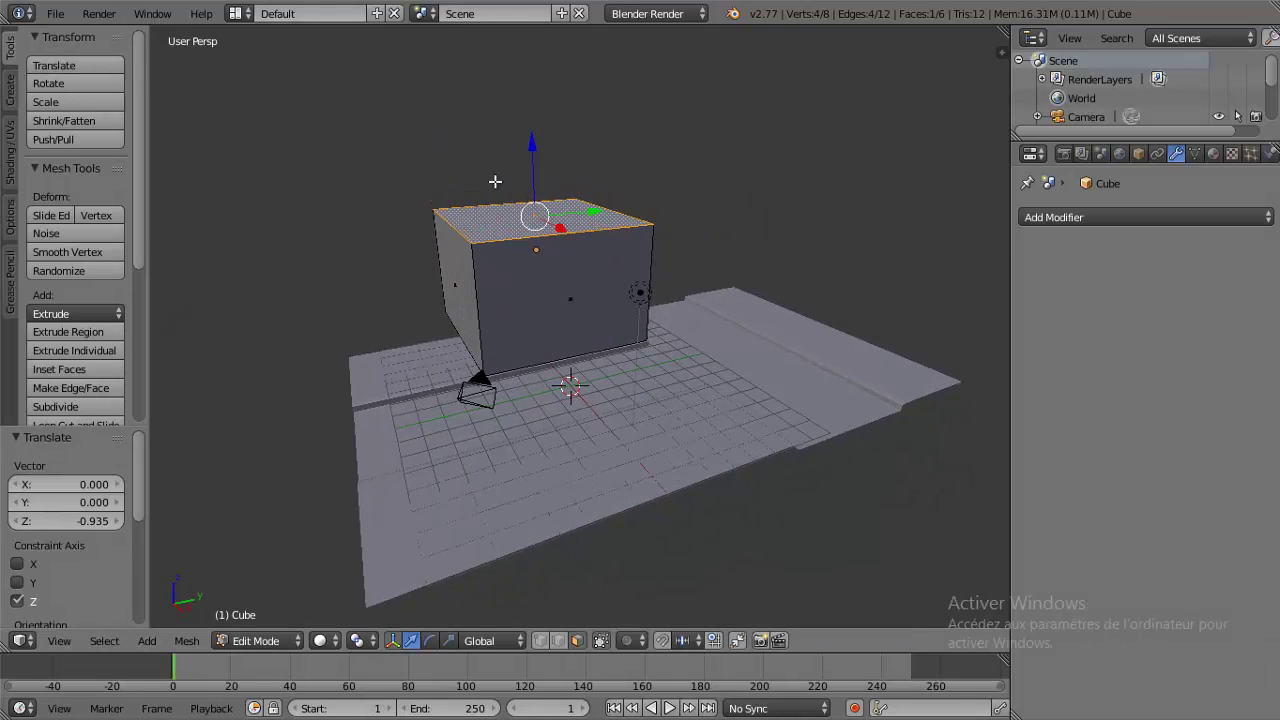
pyautogui.moveTo(494, 181)
pyautogui.mouseDown(button='middle')
pyautogui.moveTo(640, 226)
pyautogui.moveTo(457, 317)
pyautogui.moveTo(497, 269)
pyautogui.moveTo(508, 291)
pyautogui.mouseUp(button='middle')
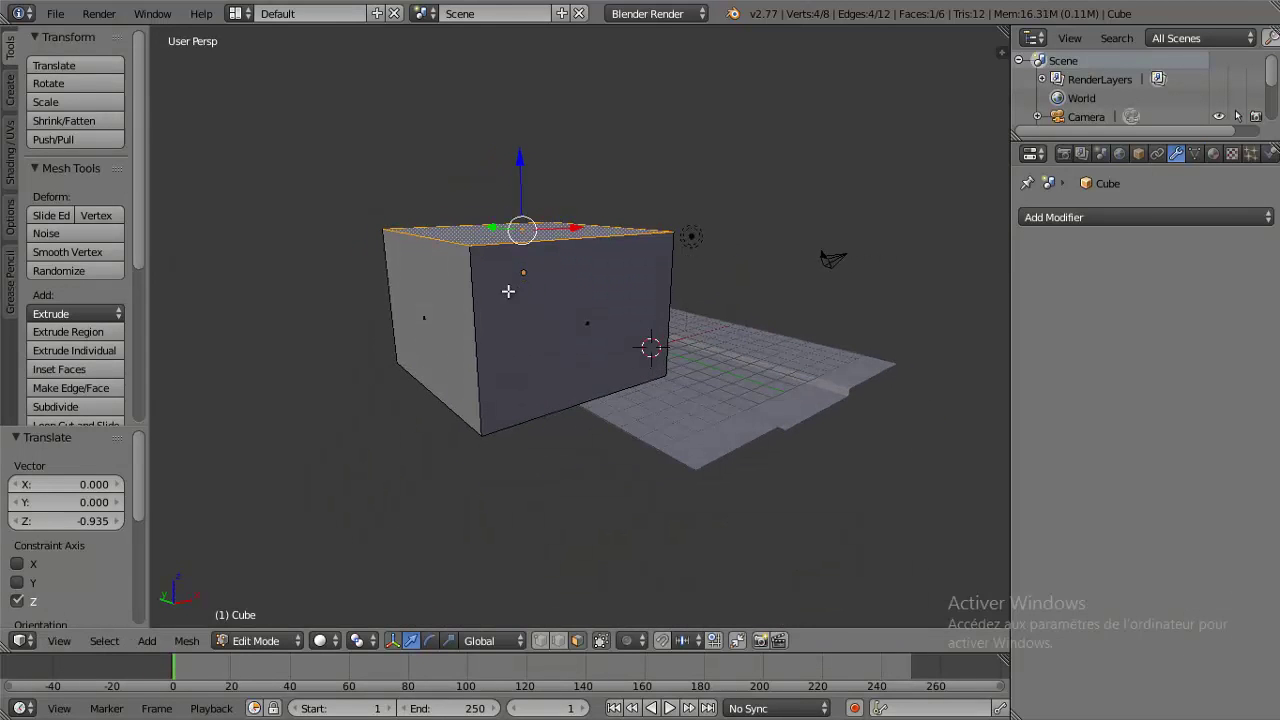
# - Move the cube's left face 2.693 along X
pyautogui.rightClick(459, 310)
pyautogui.moveTo(484, 308); pyautogui.dragTo(535, 282)
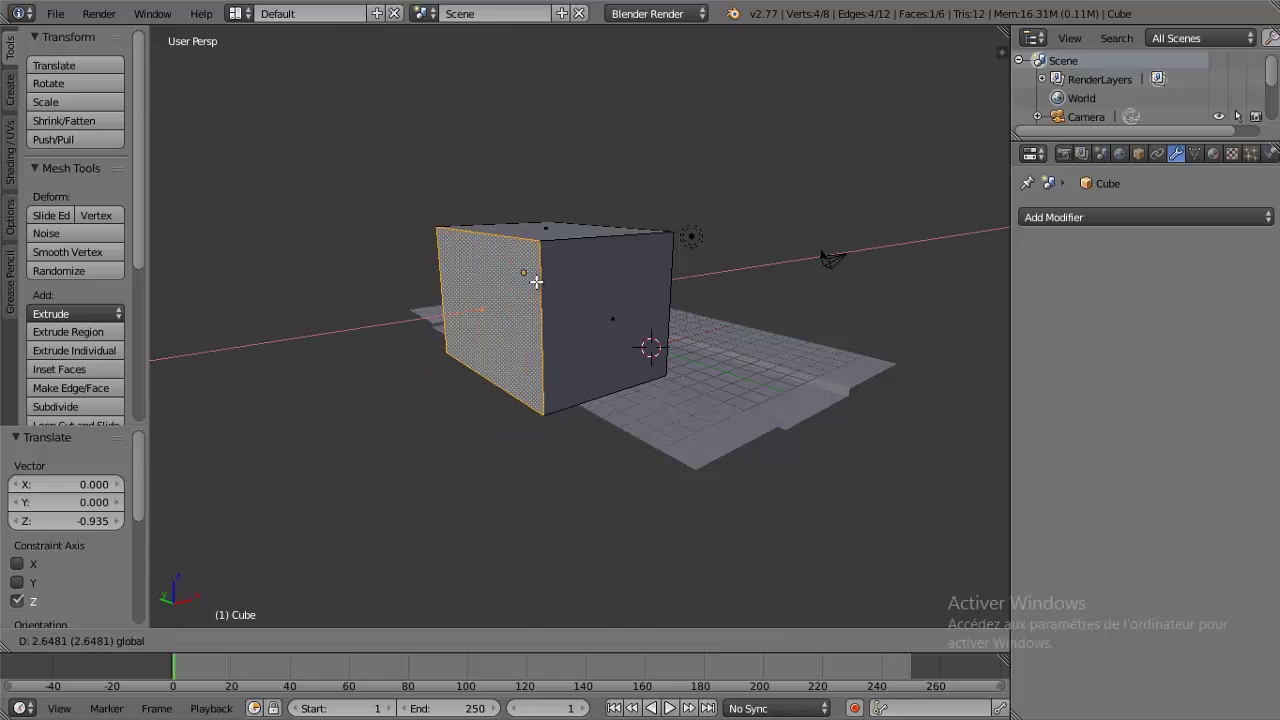
pyautogui.moveTo(535, 282)
pyautogui.mouseDown(button='middle')
pyautogui.moveTo(431, 333)
pyautogui.moveTo(436, 343)
pyautogui.mouseUp(button='middle')
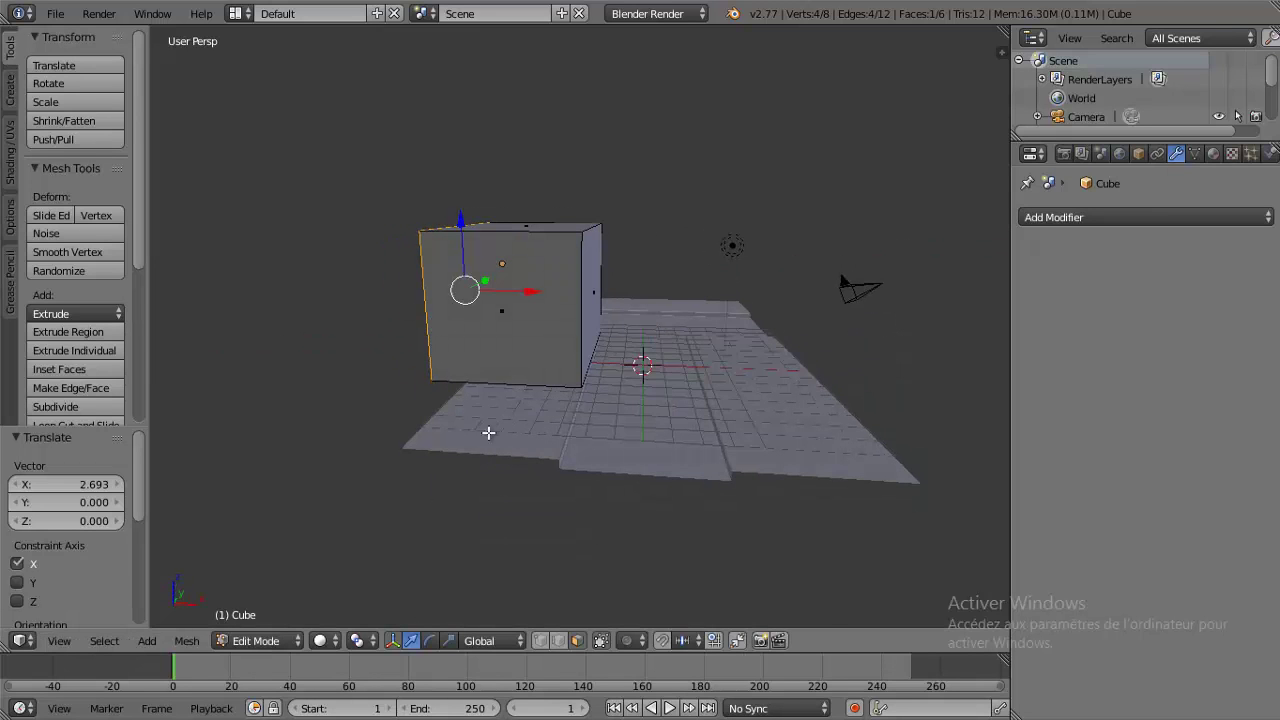
# - Select the floor plane and try stretching it about 1.25× along X, then undo the stretch
pyautogui.press('Tab')
pyautogui.rightClick(446, 440)
pyautogui.hotkey('ctrl', '1')
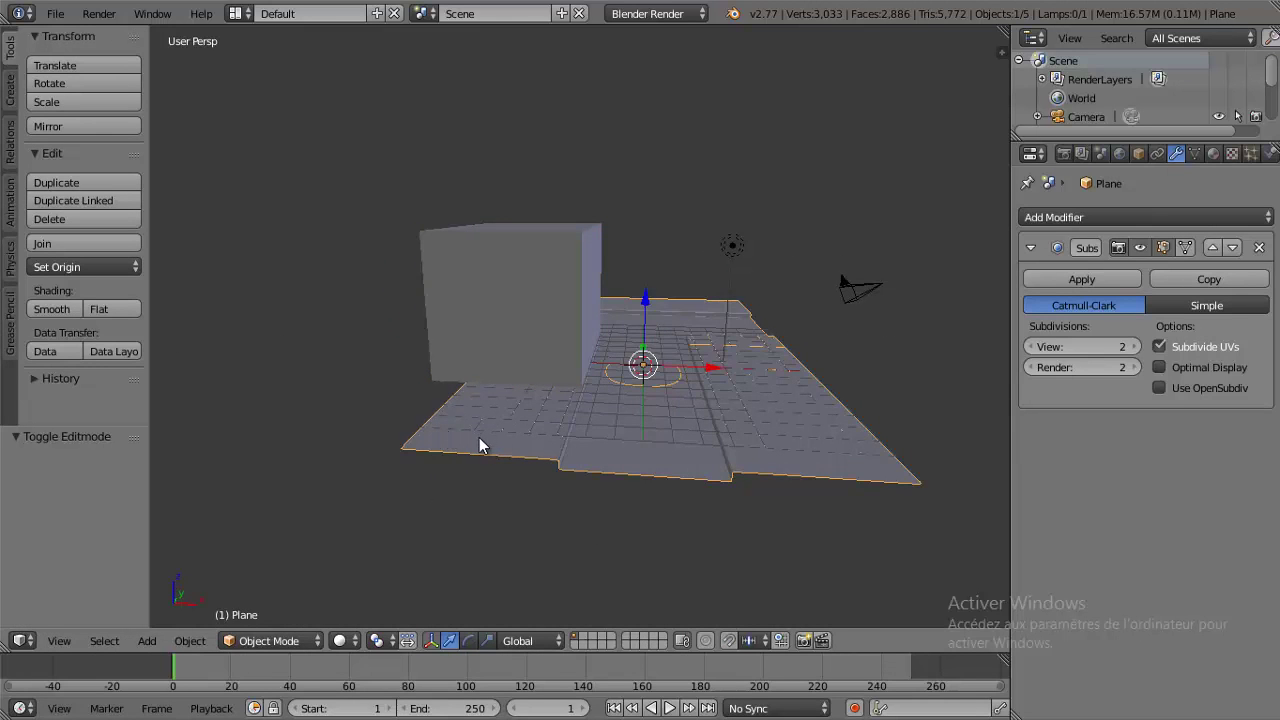
pyautogui.moveTo(479, 437); pyautogui.dragTo(509, 420, button='middle')
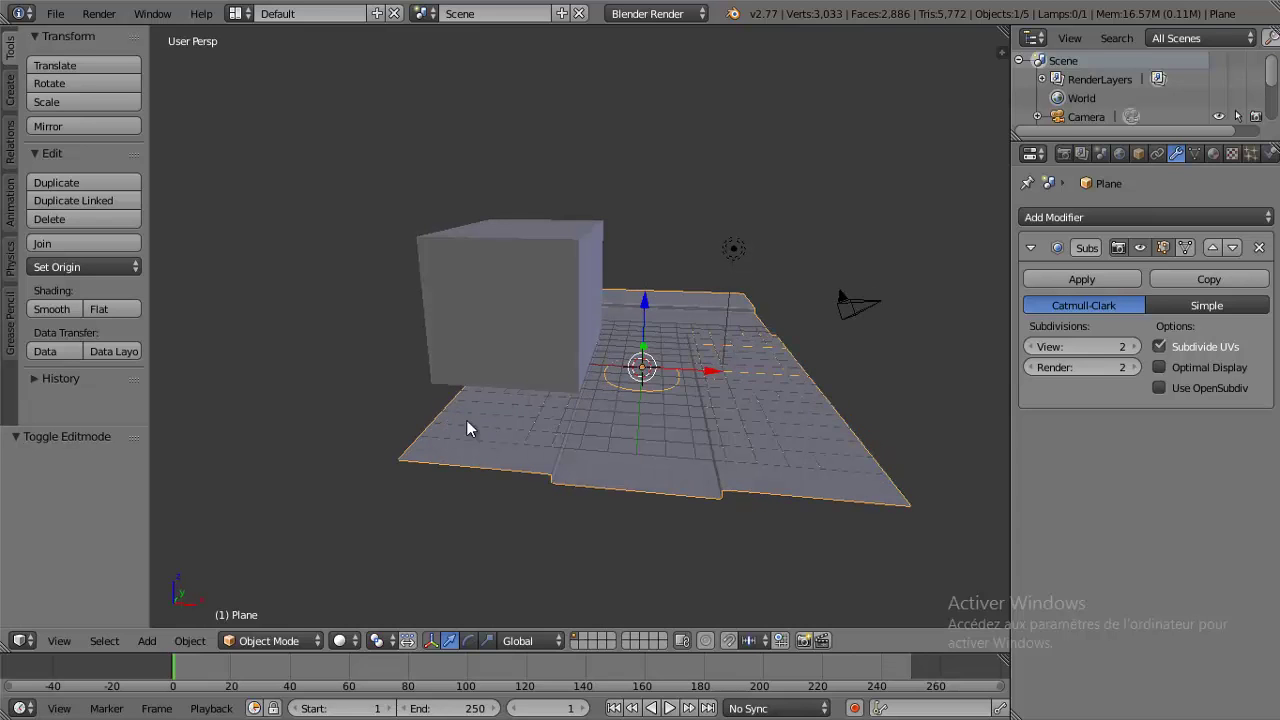
pyautogui.press('Tab')
pyautogui.press('Tab')
pyautogui.click(487, 640)
pyautogui.moveTo(714, 372); pyautogui.dragTo(731, 373)
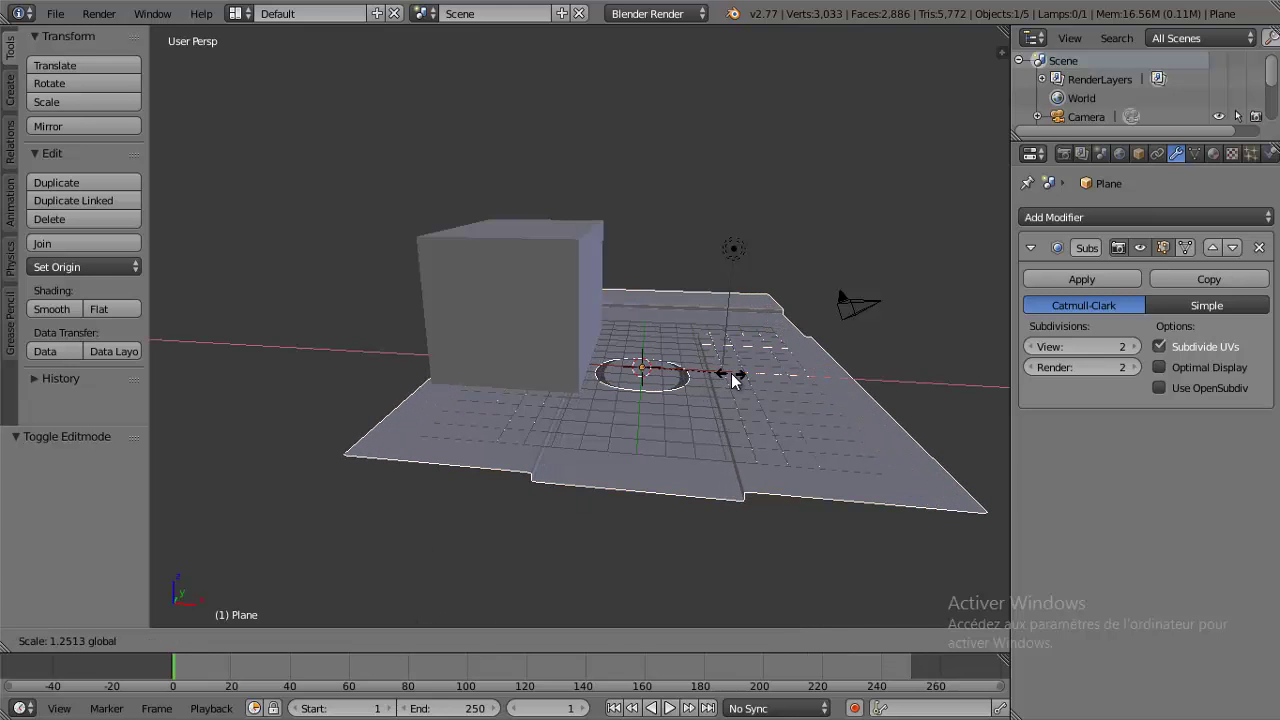
pyautogui.hotkey('ctrl', 'z')
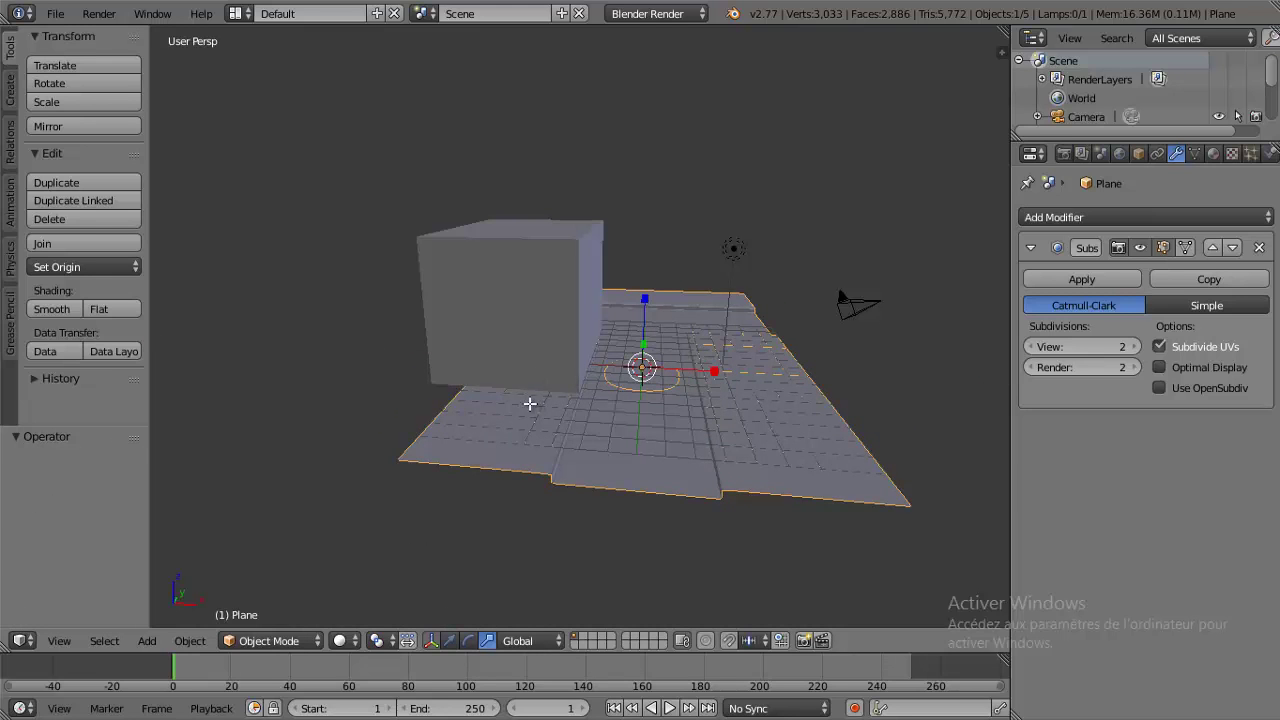
# - Extrude the plane's left boundary edge loop about 1.775 outward along X, then return to Object Mode
pyautogui.press('Tab')
pyautogui.press('a')
pyautogui.scroll(2, 430, 440)
pyautogui.scroll(2, 410, 431)
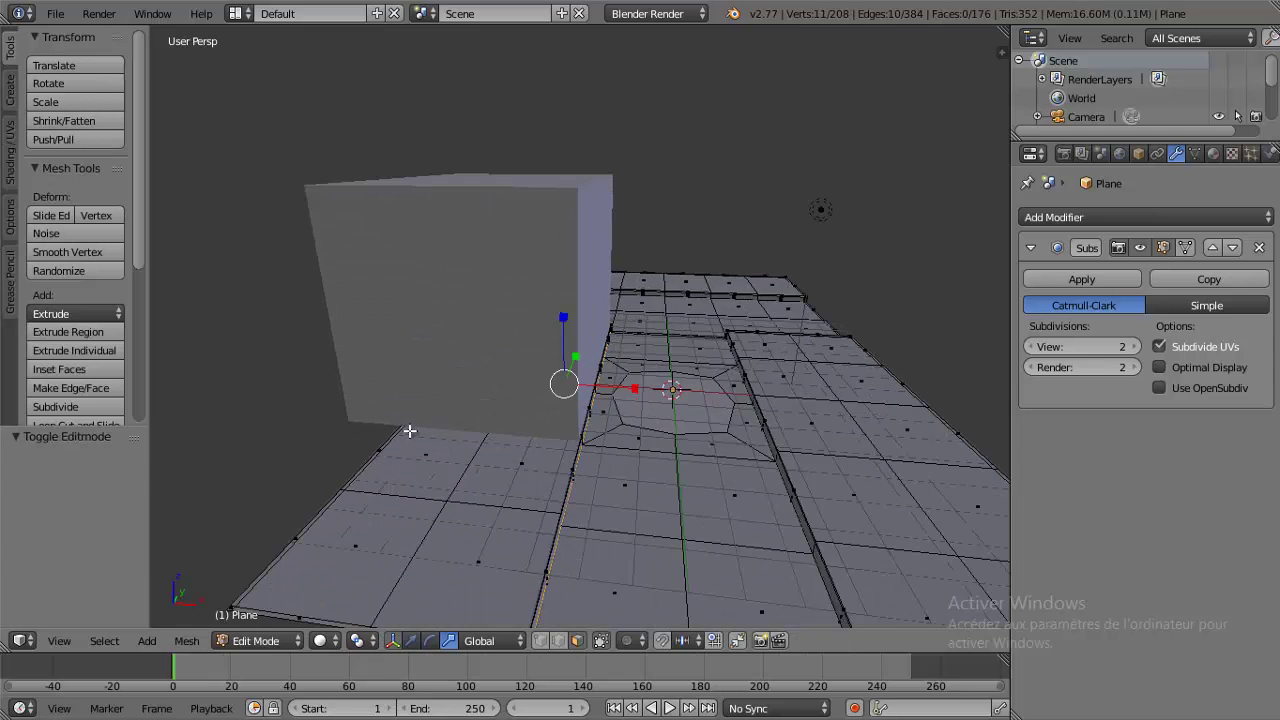
pyautogui.moveTo(410, 431); pyautogui.dragTo(514, 398, button='middle')
pyautogui.press('a')
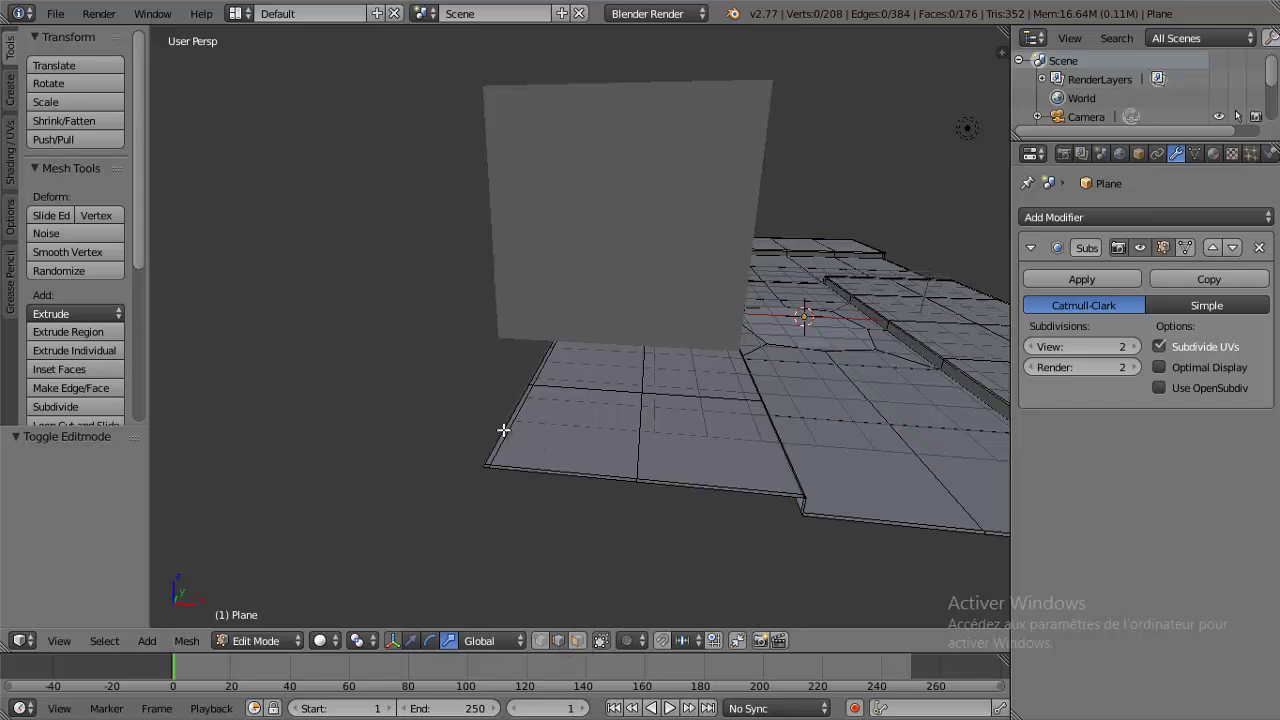
pyautogui.keyDown('alt'); pyautogui.rightClick(503, 430); pyautogui.keyUp('alt')
pyautogui.press('e')
pyautogui.rightClick(587, 388)
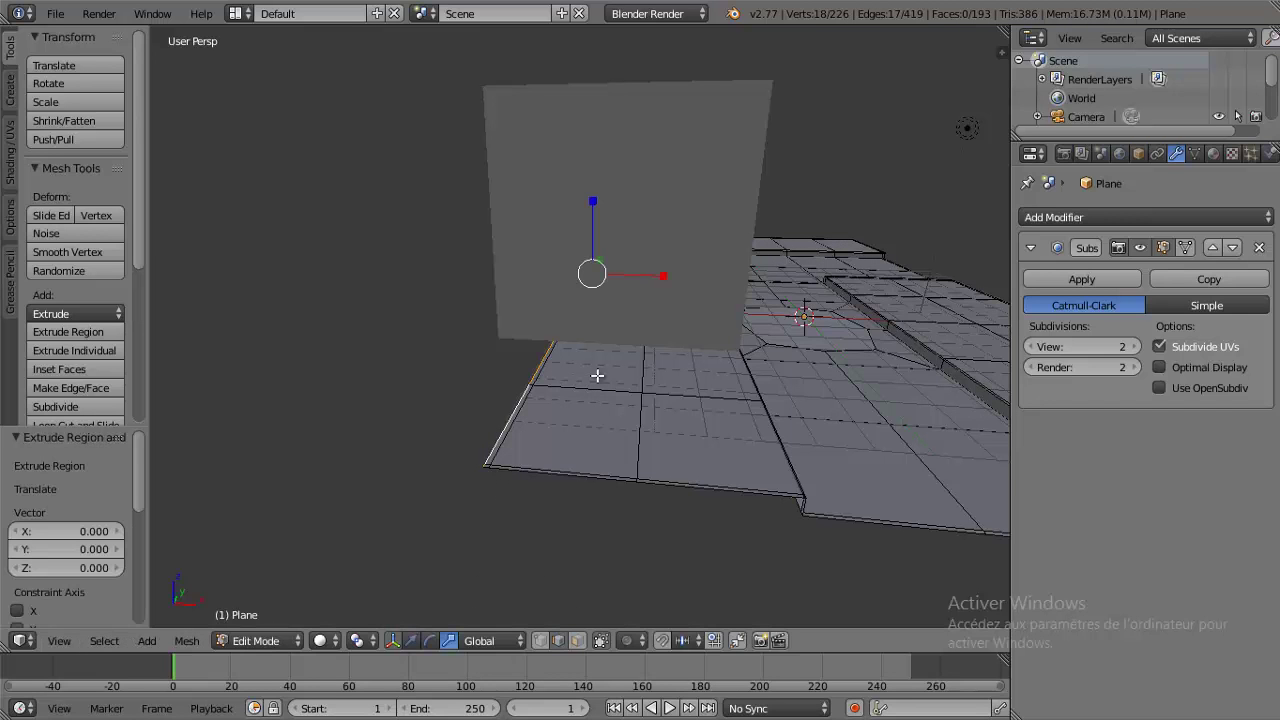
pyautogui.click(411, 641)
pyautogui.moveTo(662, 277); pyautogui.dragTo(623, 275)
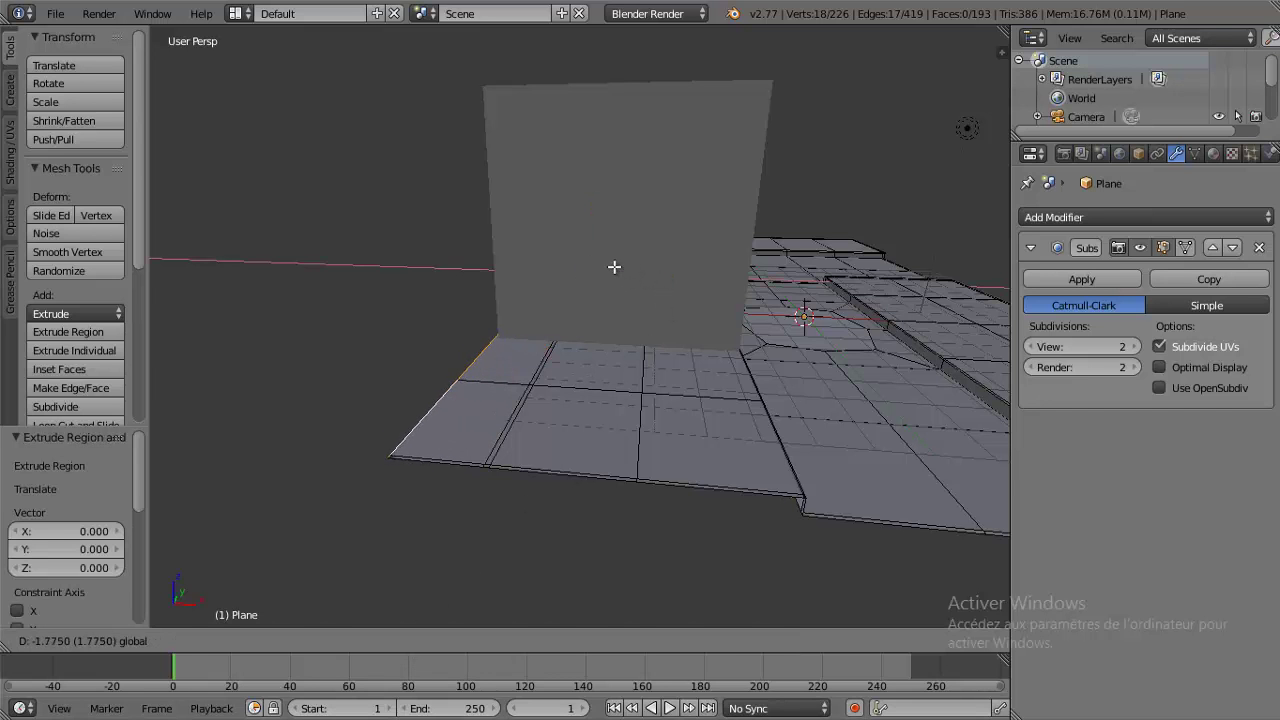
pyautogui.click(597, 265)
pyautogui.press('Tab')
pyautogui.moveTo(572, 323)
pyautogui.mouseDown(button='middle')
pyautogui.moveTo(542, 374)
pyautogui.moveTo(543, 407)
pyautogui.moveTo(389, 413)
pyautogui.moveTo(357, 394)
pyautogui.moveTo(479, 260)
pyautogui.moveTo(350, 338)
pyautogui.moveTo(372, 312)
pyautogui.moveTo(419, 298)
pyautogui.mouseUp(button='middle')
# - Select the cube building, clear the selection and enter Edit Mode on its 8-vertex mesh
pyautogui.rightClick(479, 260)
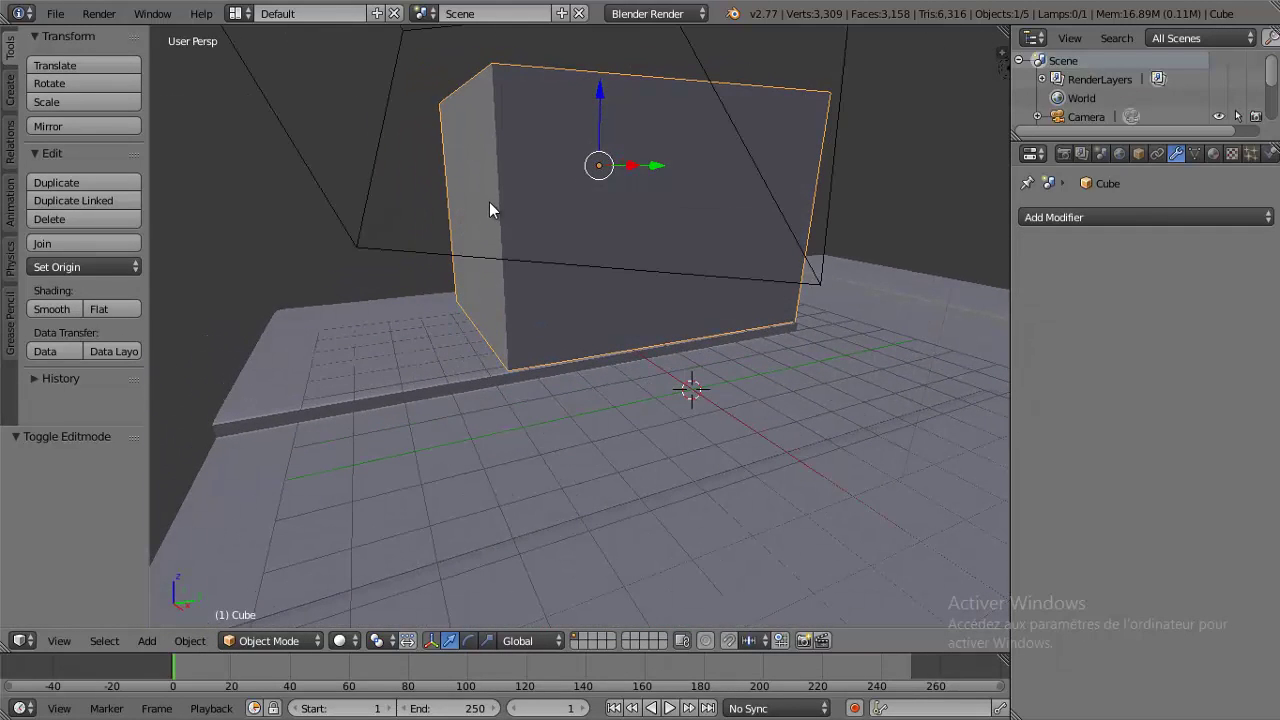
pyautogui.moveTo(489, 201); pyautogui.dragTo(412, 295, button='middle')
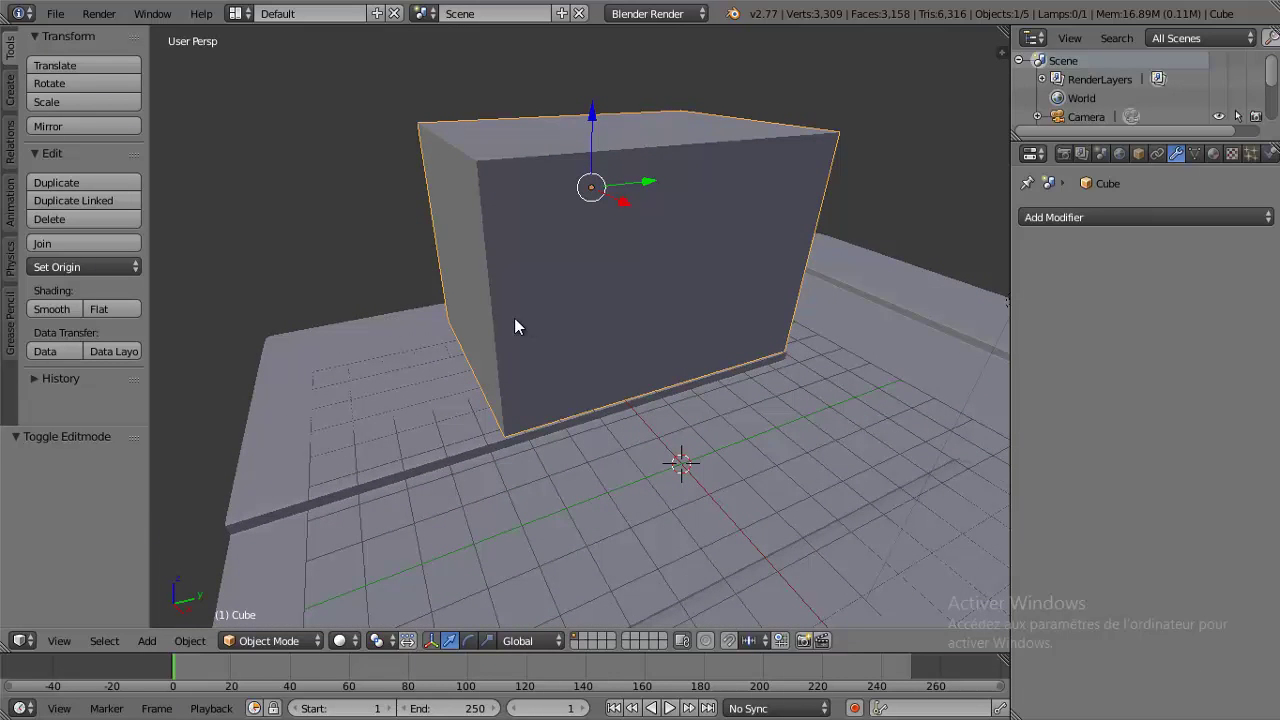
pyautogui.press('a')
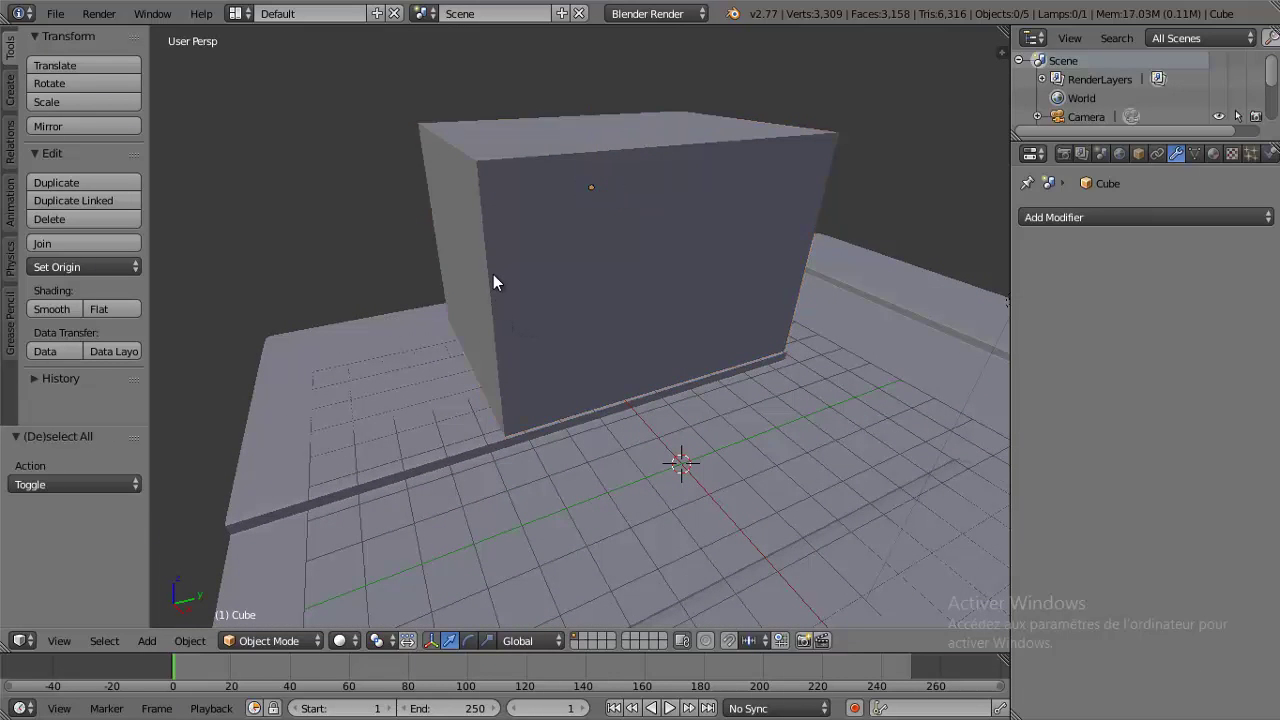
pyautogui.press('Tab')
# - Add a horizontal loop cut around the box's middle
pyautogui.moveTo(512, 204); pyautogui.dragTo(523, 220, button='middle')
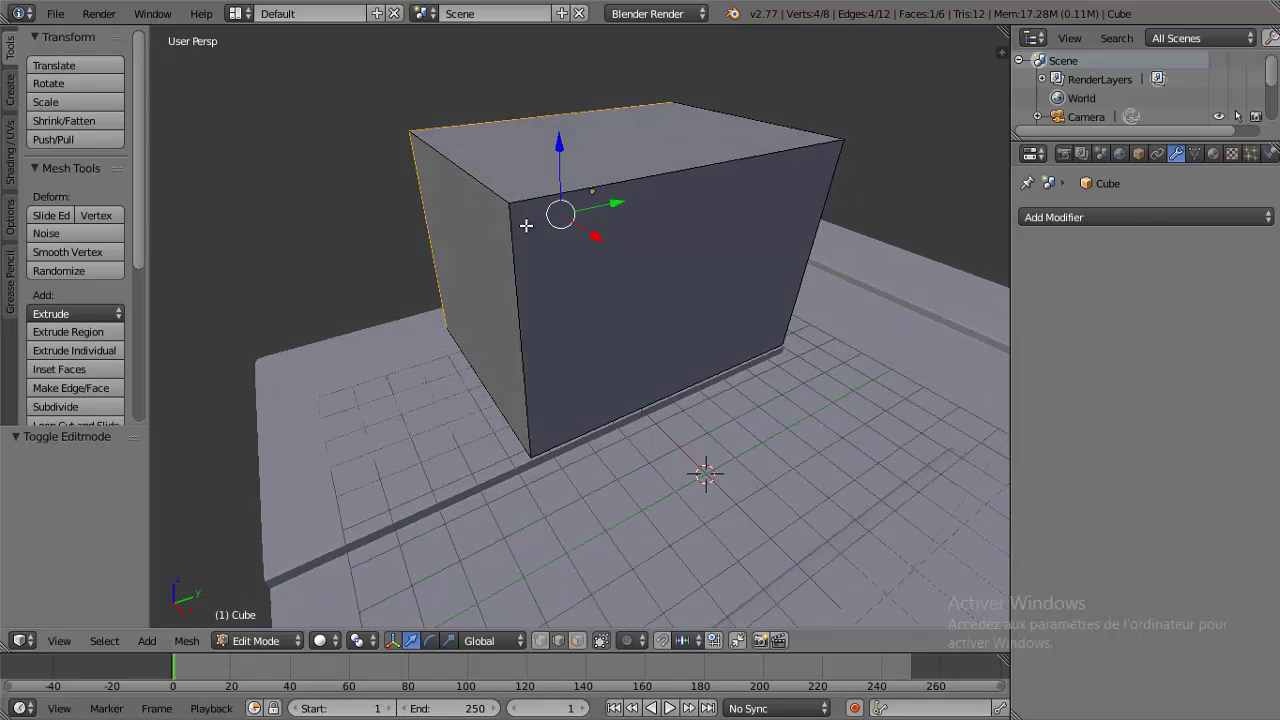
pyautogui.hotkey('ctrl', 'r')
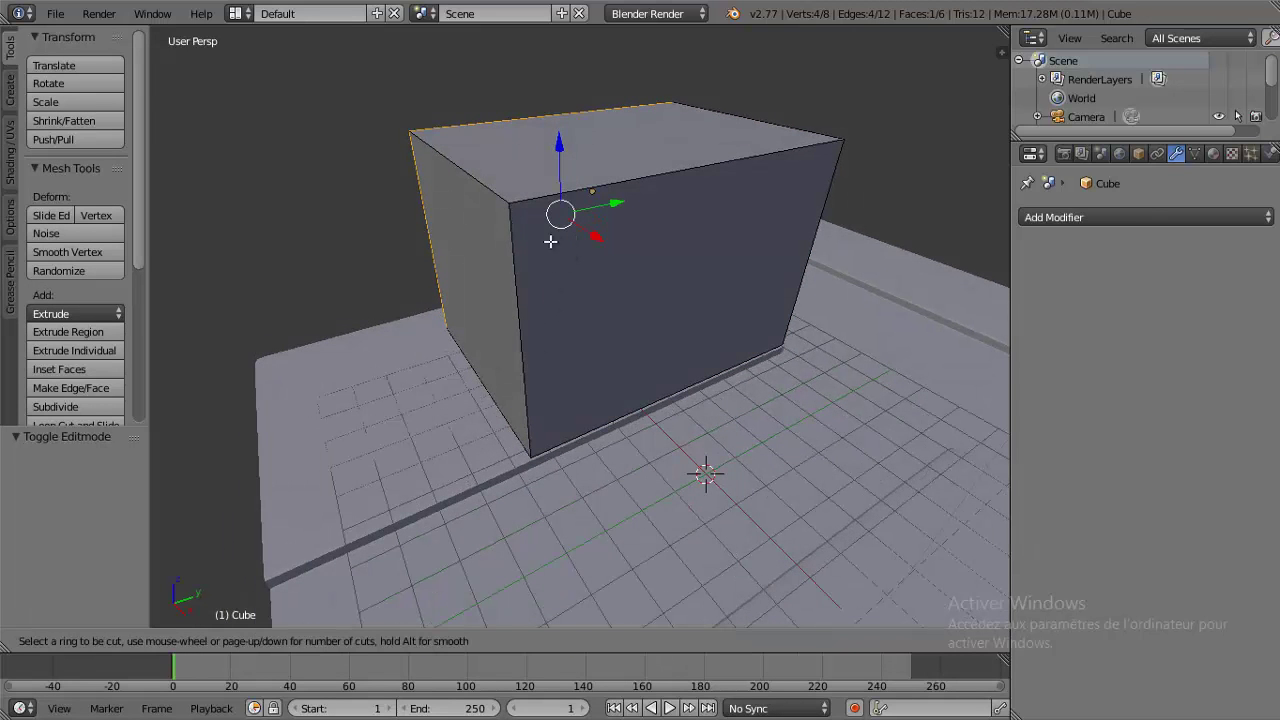
pyautogui.click(526, 214)
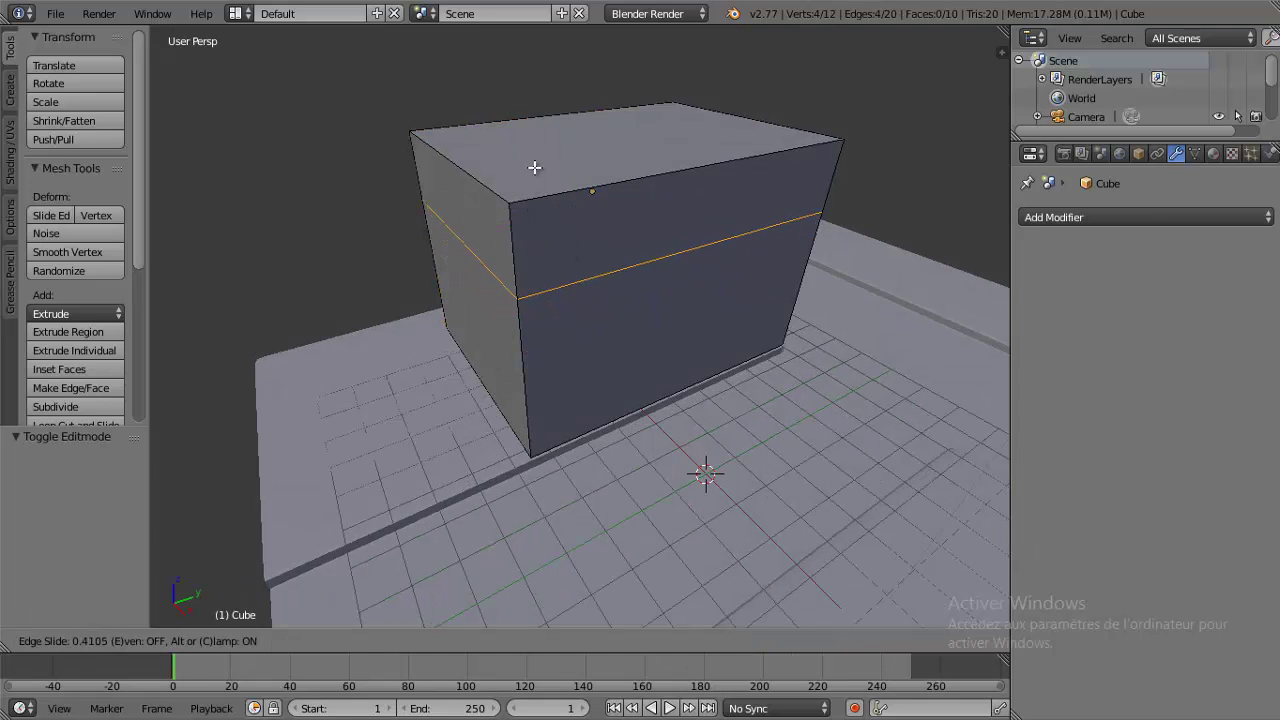
pyautogui.click(532, 177)
# - Extrude the box's lower side face 4.252 along Y to form the lower block
pyautogui.moveTo(507, 276)
pyautogui.mouseDown(button='middle')
pyautogui.moveTo(517, 303)
pyautogui.moveTo(540, 280)
pyautogui.moveTo(536, 291)
pyautogui.mouseUp(button='middle')
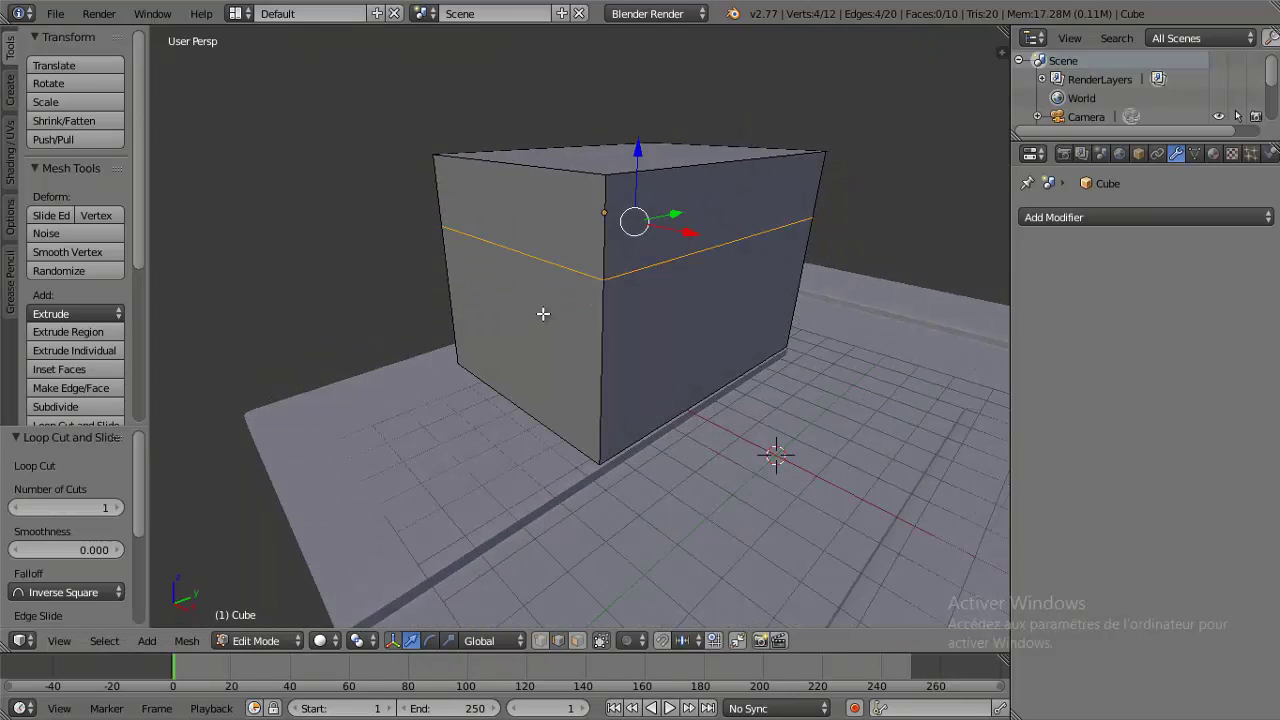
pyautogui.click(577, 640)
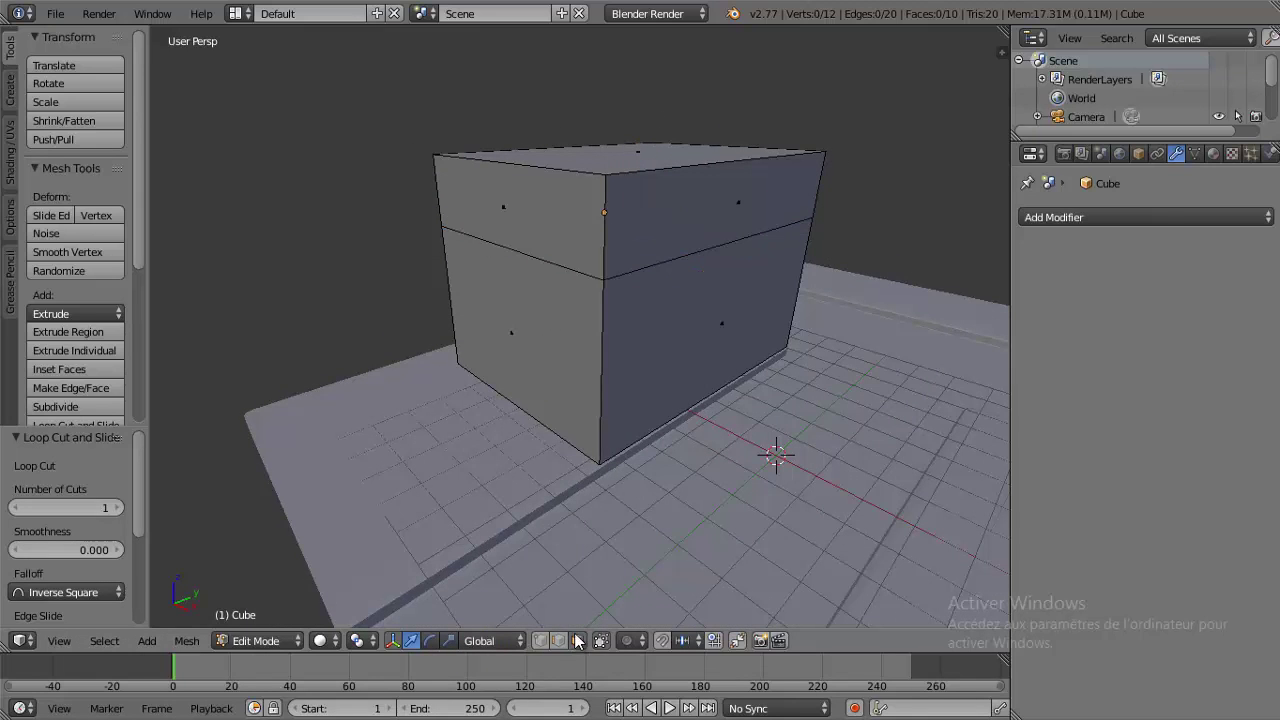
pyautogui.rightClick(530, 350)
pyautogui.press('e')
pyautogui.rightClick(558, 340)
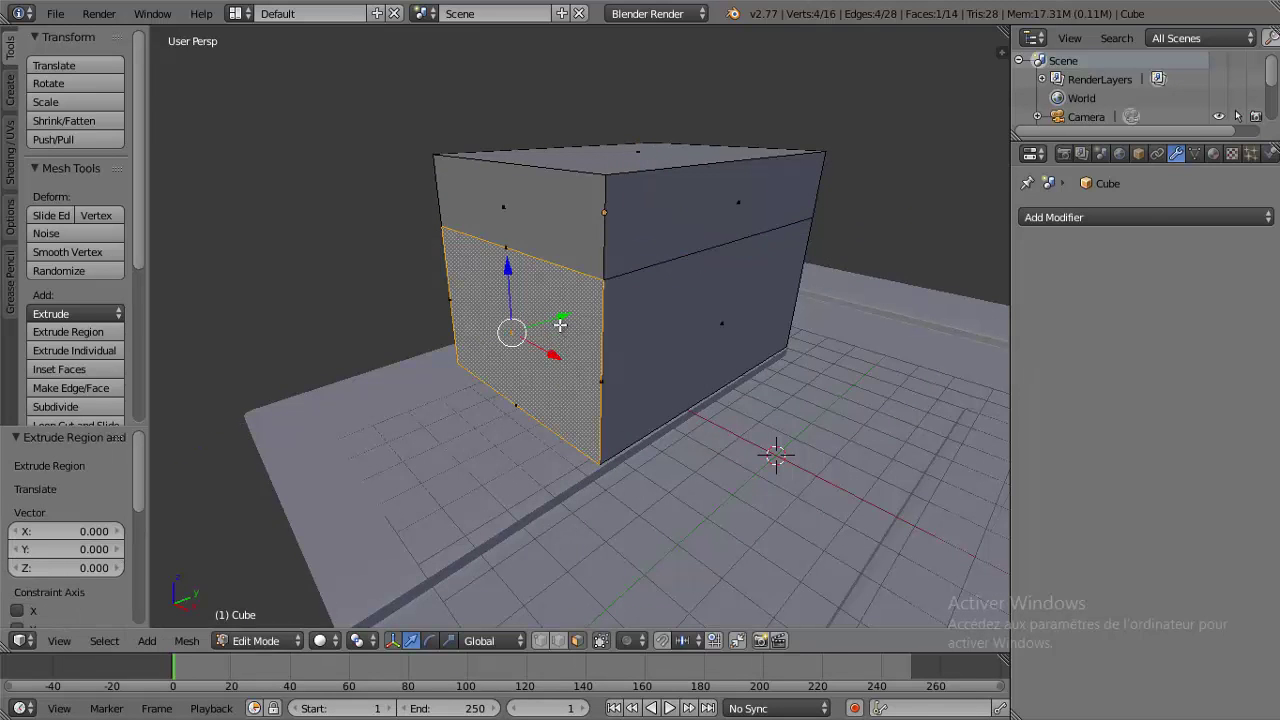
pyautogui.press('g')
pyautogui.press('y')
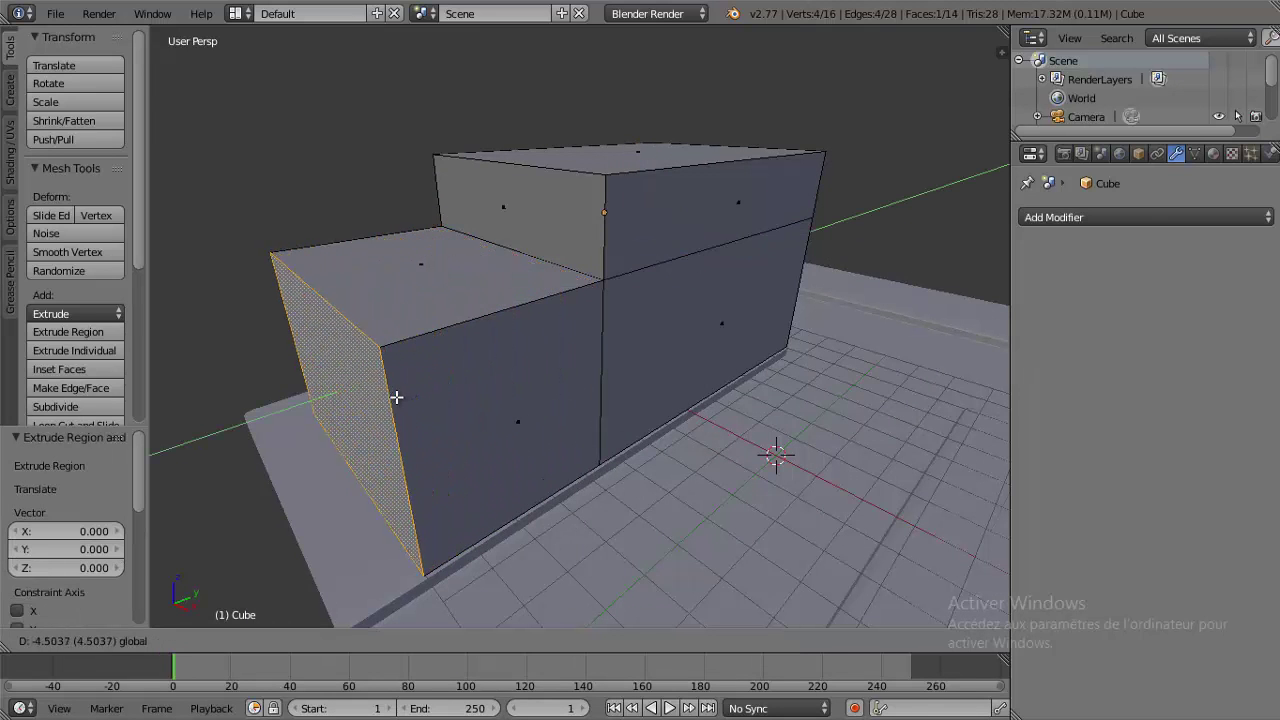
pyautogui.click(410, 395)
# - Extrude the upper block's top face up by 1.413
pyautogui.moveTo(643, 314); pyautogui.dragTo(634, 214, button='middle')
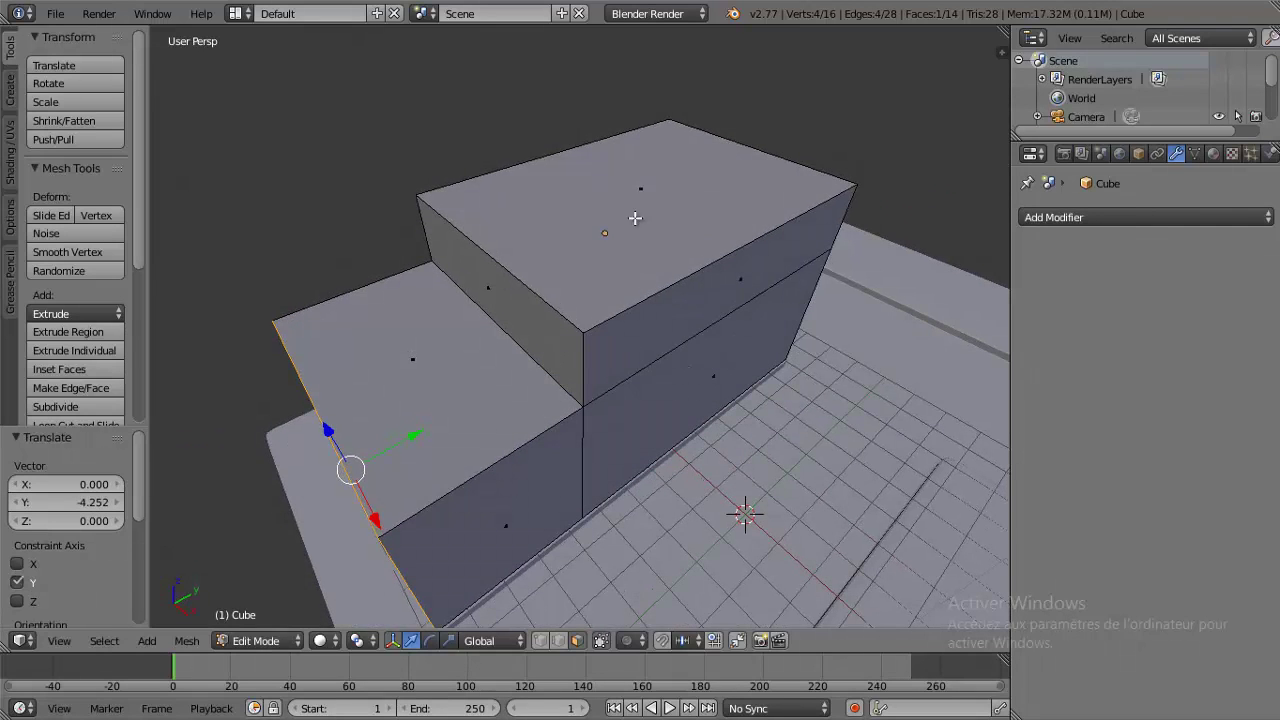
pyautogui.rightClick(634, 214)
pyautogui.press('e')
pyautogui.click(651, 129)
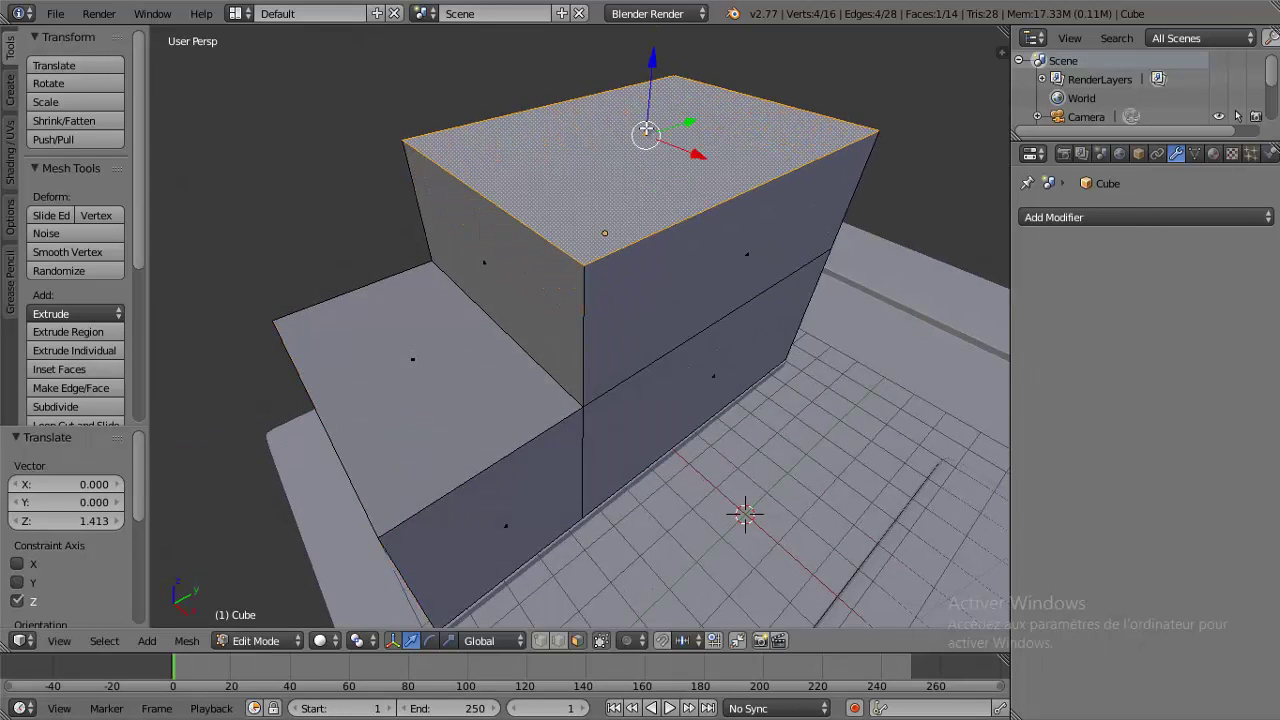
pyautogui.scroll(-2, 683, 177)
pyautogui.scroll(-3, 683, 177)
# - Add a new plane and move it to Y 18.444
pyautogui.press('Tab')
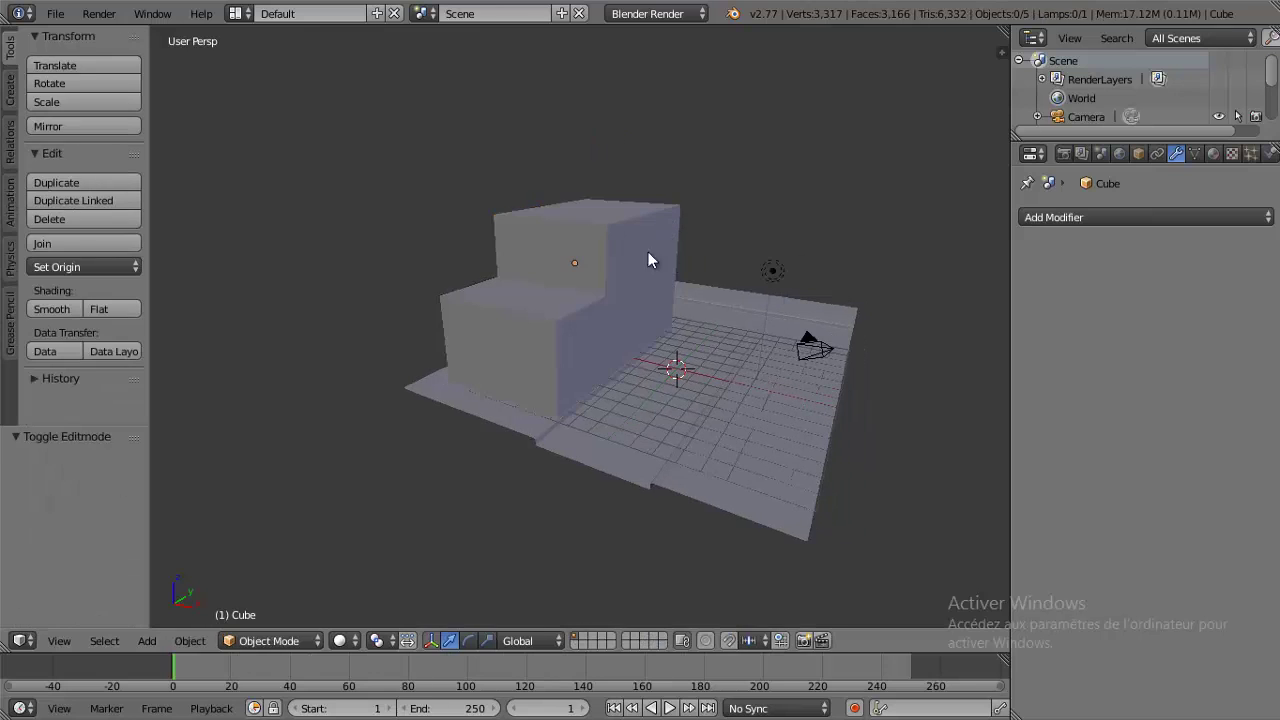
pyautogui.moveTo(615, 277); pyautogui.dragTo(614, 291, button='middle')
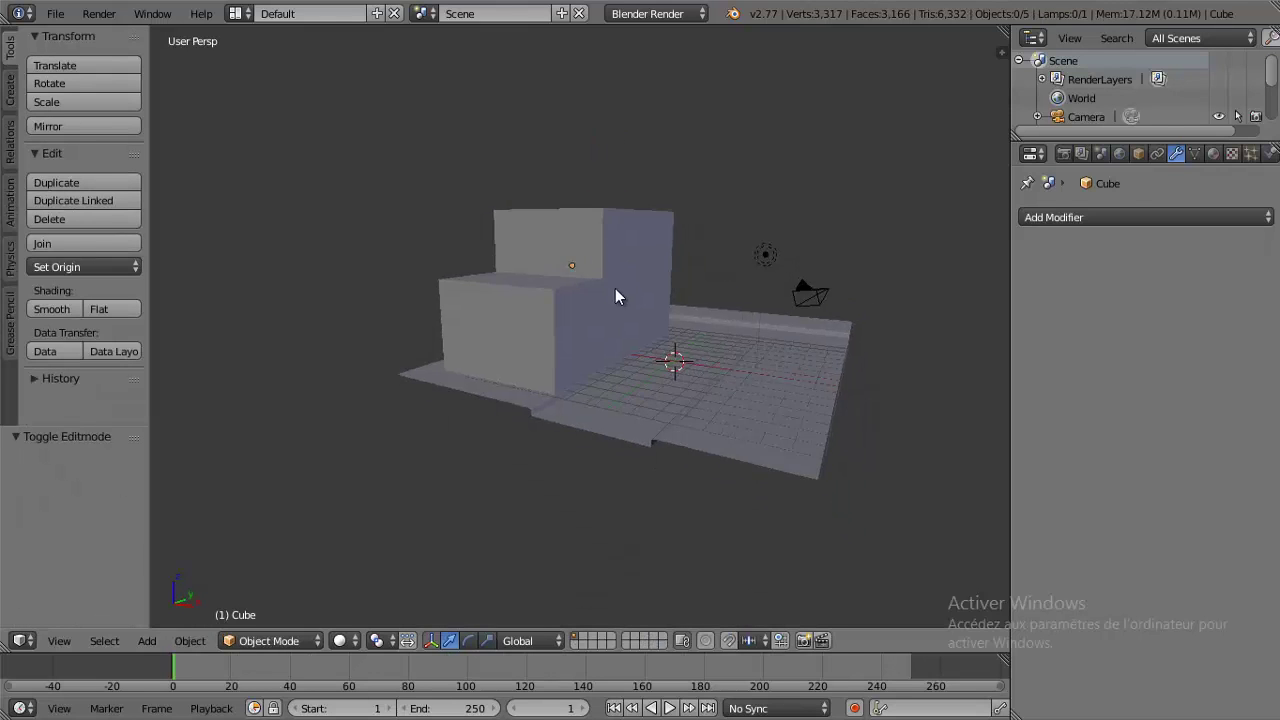
pyautogui.scroll(2, 572, 333)
pyautogui.hotkey('shift', 'a')
pyautogui.click(640, 323)
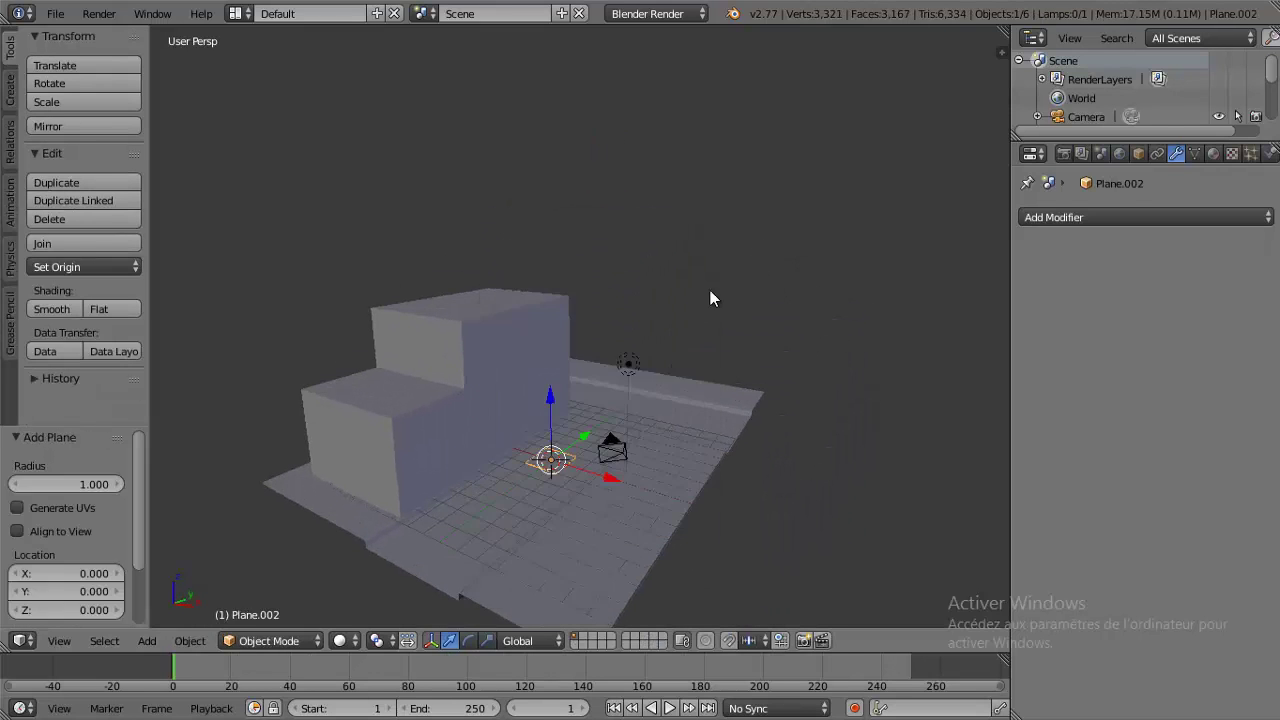
pyautogui.moveTo(711, 294)
pyautogui.mouseDown(button='middle')
pyautogui.moveTo(633, 321)
pyautogui.moveTo(700, 345)
pyautogui.mouseUp(button='middle')
pyautogui.press('g')
pyautogui.press('y')
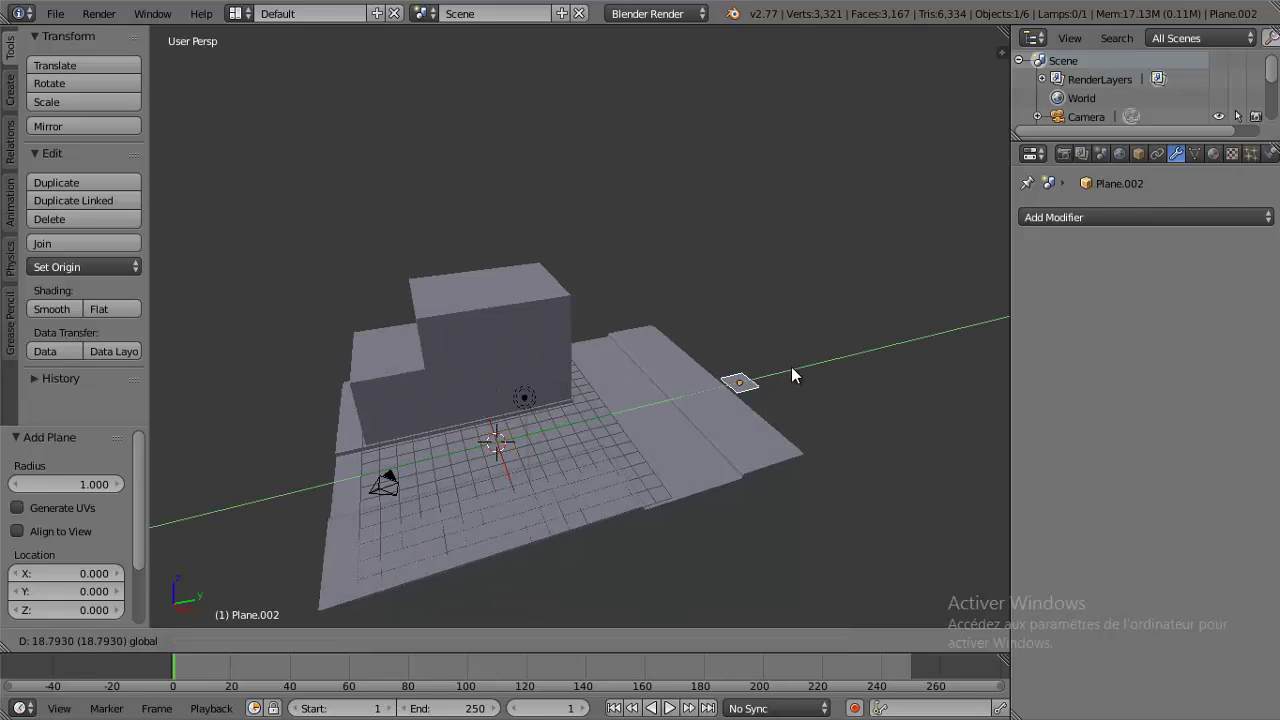
pyautogui.click(789, 369)
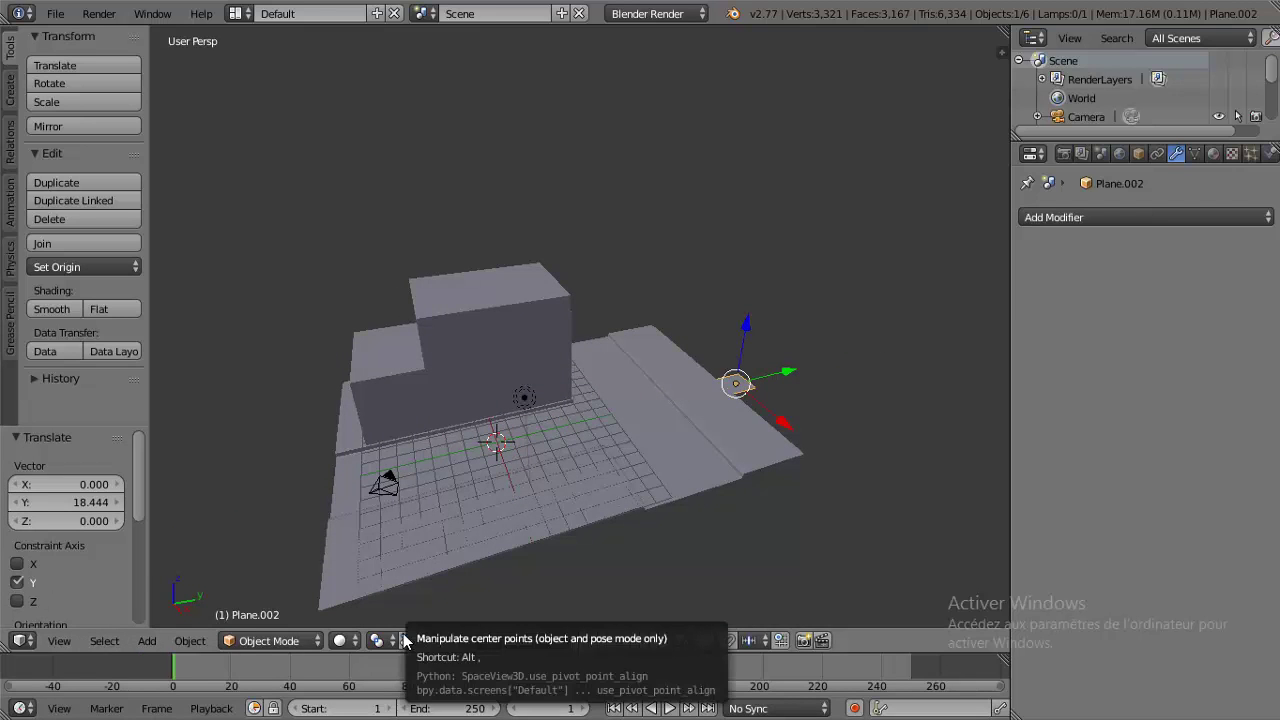
# - Scale the new plane to 7.322 and rotate it 90° upright, using the right orthographic view
pyautogui.press('KP_5')
pyautogui.press('KP_3')
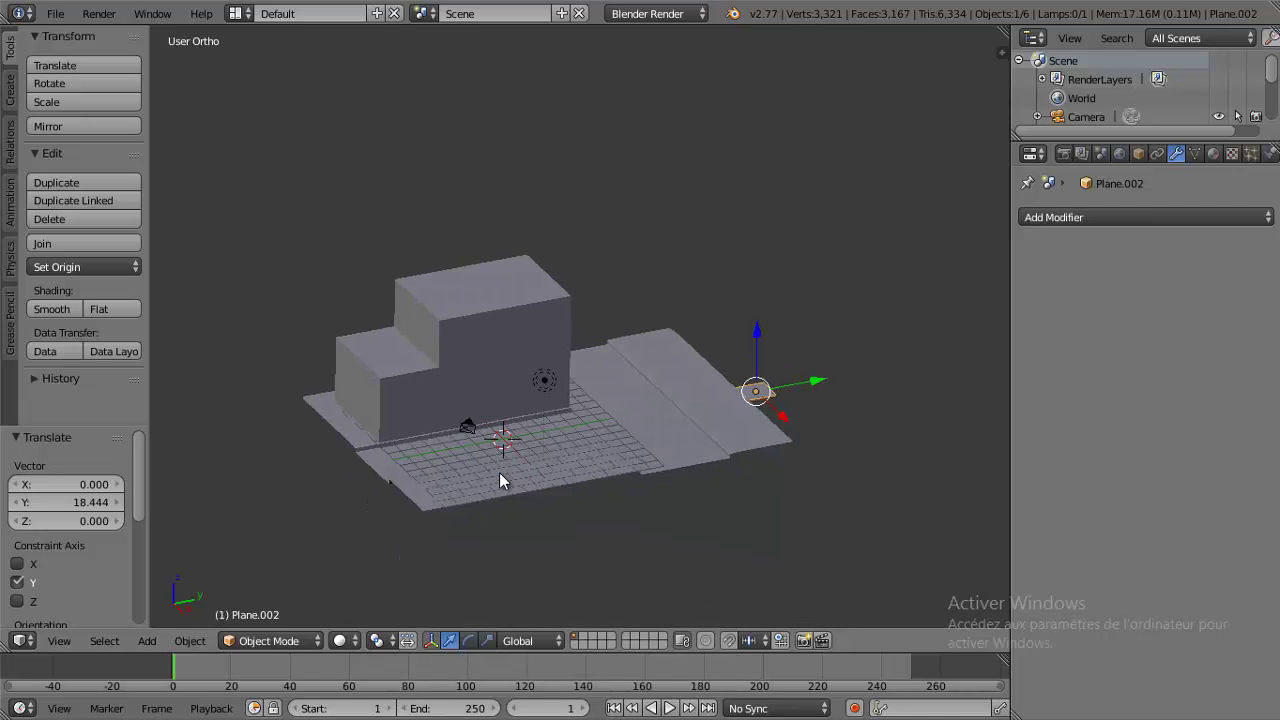
pyautogui.keyDown('shift'); pyautogui.moveTo(649, 406); pyautogui.dragTo(512, 443, button='middle'); pyautogui.keyUp('shift')
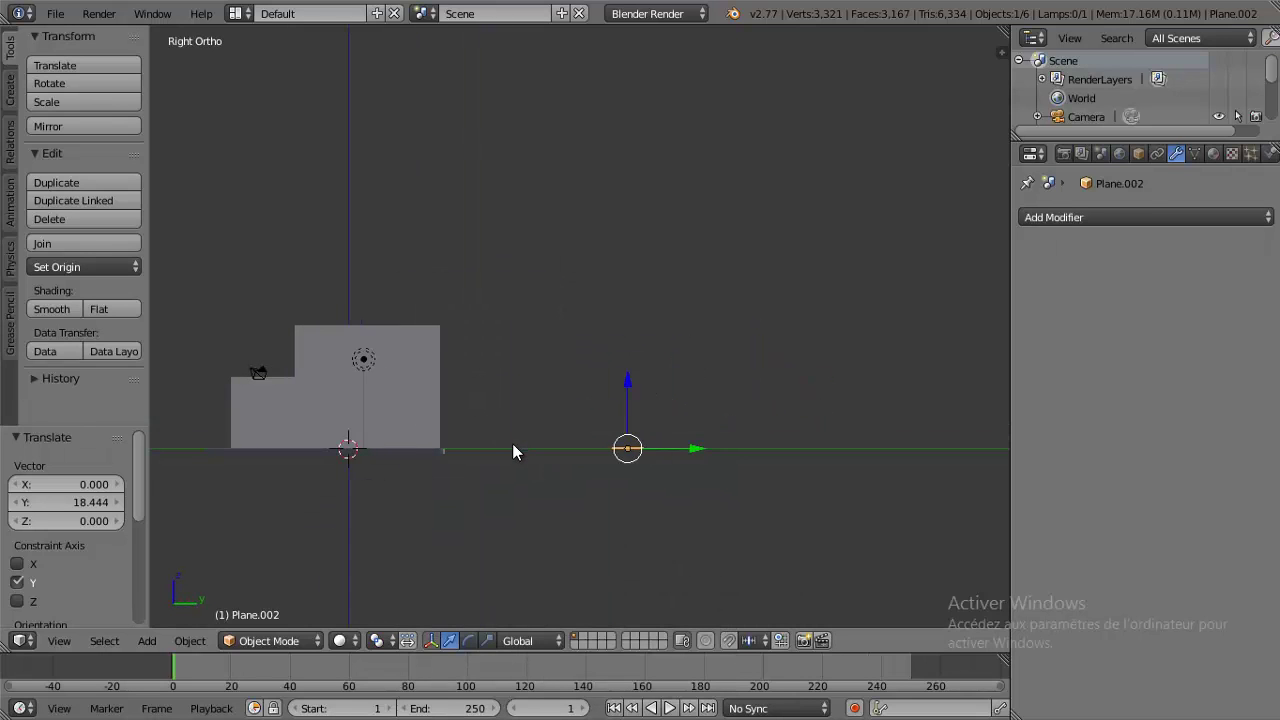
pyautogui.press('s')
pyautogui.click(455, 552)
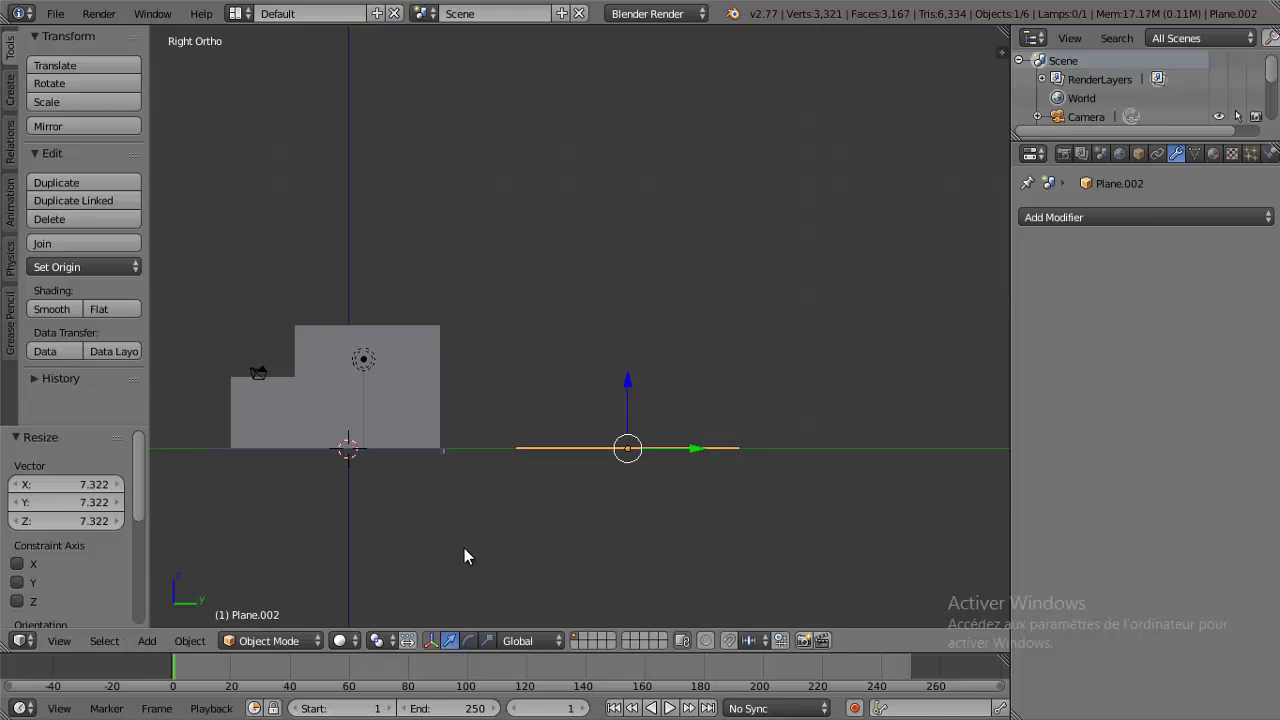
pyautogui.write('r')
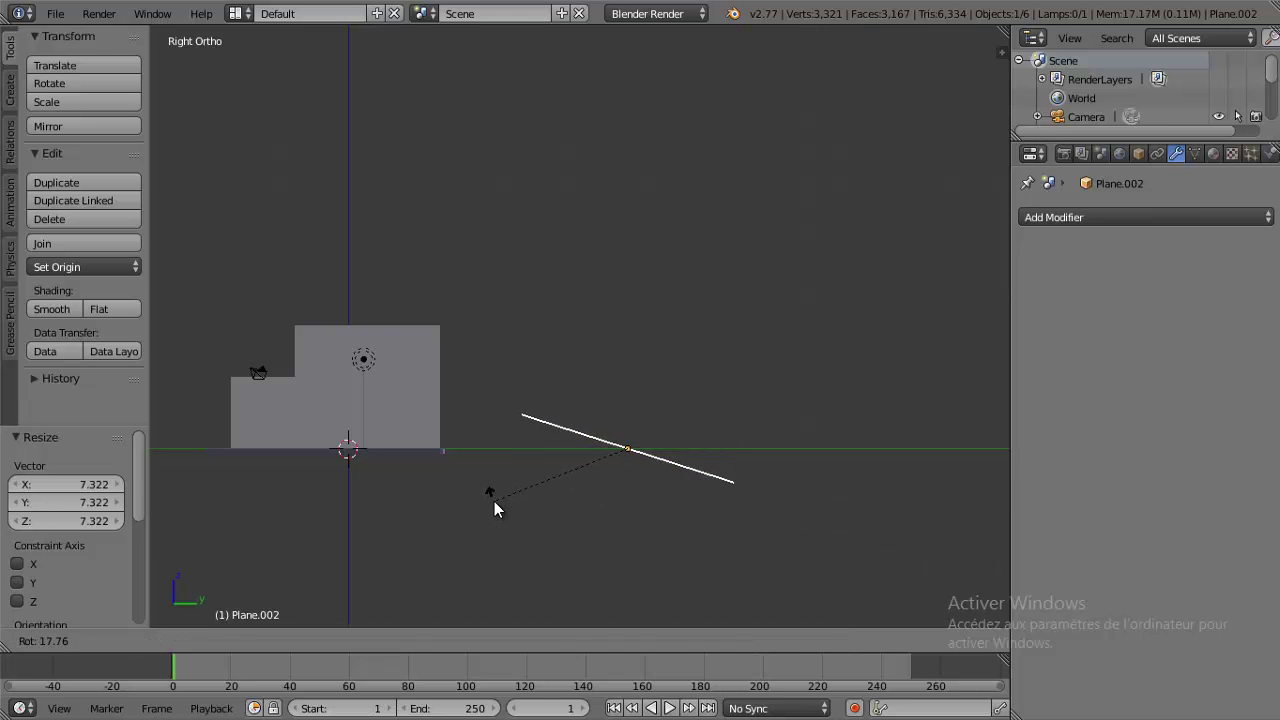
pyautogui.write('90')
pyautogui.press('Return')
# - Widen the upright plane along the X axis
pyautogui.moveTo(496, 500)
pyautogui.mouseDown(button='middle')
pyautogui.moveTo(662, 528)
pyautogui.moveTo(769, 566)
pyautogui.moveTo(750, 579)
pyautogui.moveTo(740, 547)
pyautogui.mouseUp(button='middle')
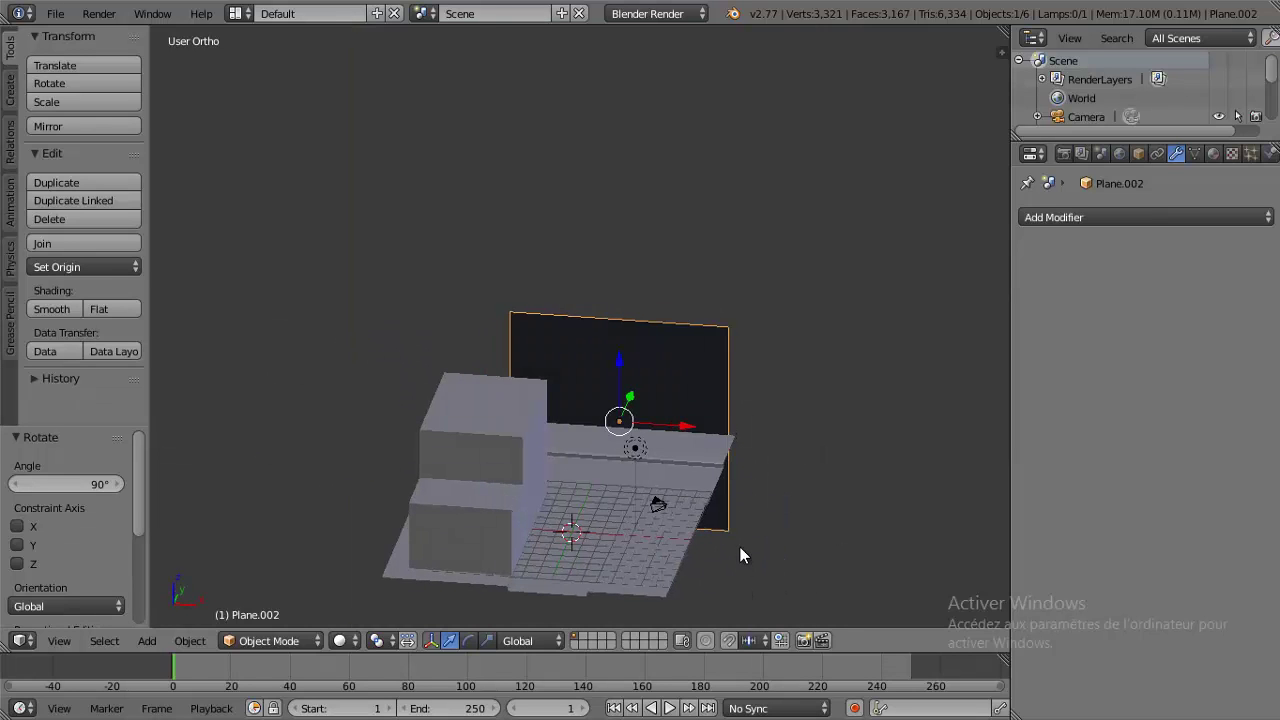
pyautogui.press('s')
pyautogui.press('x')
pyautogui.click(838, 562)
# - Position the backdrop plane at the street's far end by moving it along X, Z and Y
pyautogui.moveTo(812, 525); pyautogui.dragTo(698, 590, button='middle')
pyautogui.press('g')
pyautogui.press('x')
pyautogui.click(658, 422)
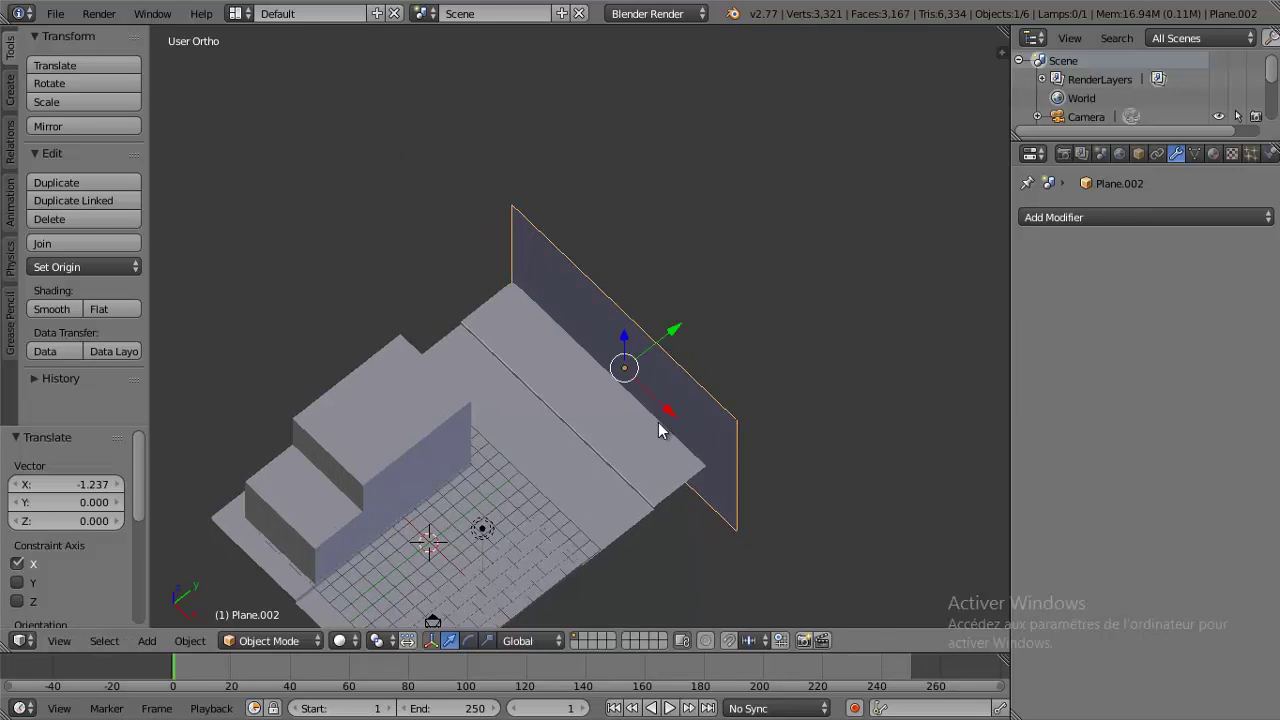
pyautogui.moveTo(658, 430)
pyautogui.mouseDown(button='middle')
pyautogui.moveTo(580, 357)
pyautogui.moveTo(634, 366)
pyautogui.mouseUp(button='middle')
pyautogui.moveTo(630, 387); pyautogui.dragTo(629, 372)
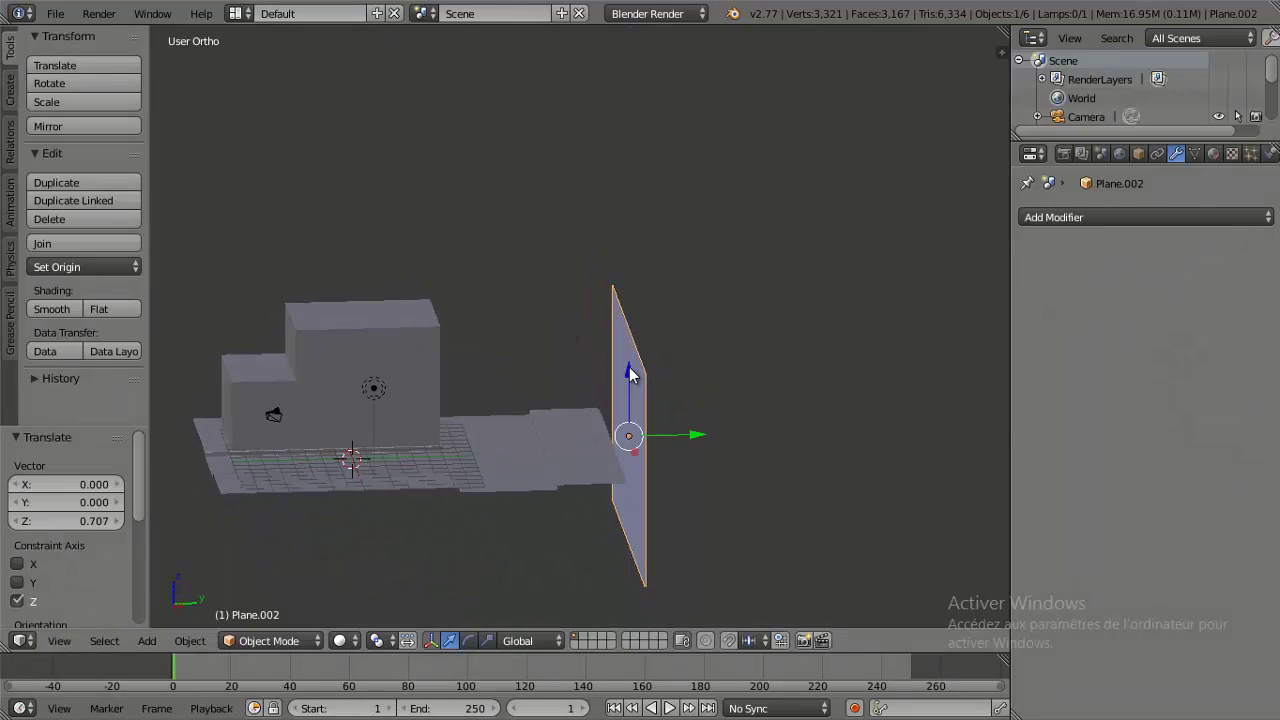
pyautogui.moveTo(699, 435); pyautogui.dragTo(577, 483)
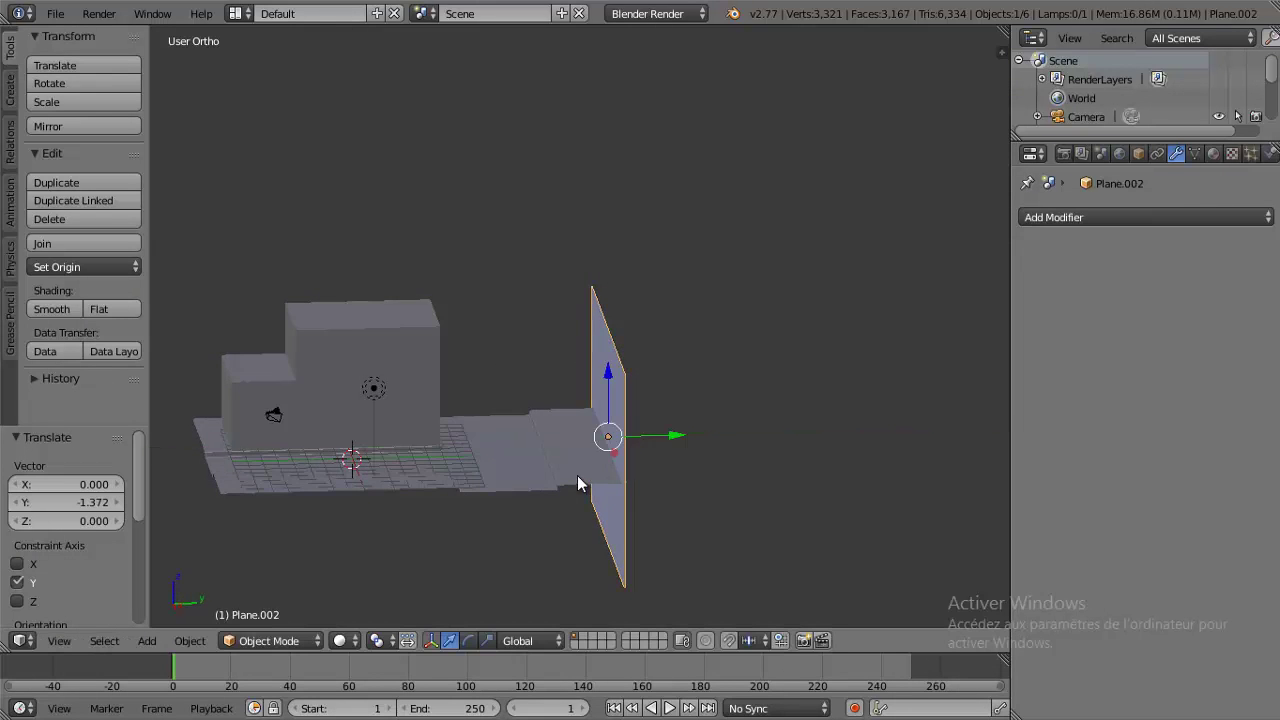
# - Check the whole street scene from the front view and select the stepped building
pyautogui.moveTo(577, 483); pyautogui.dragTo(677, 469, button='middle')
pyautogui.scroll(3, 677, 469)
pyautogui.scroll(2, 600, 369)
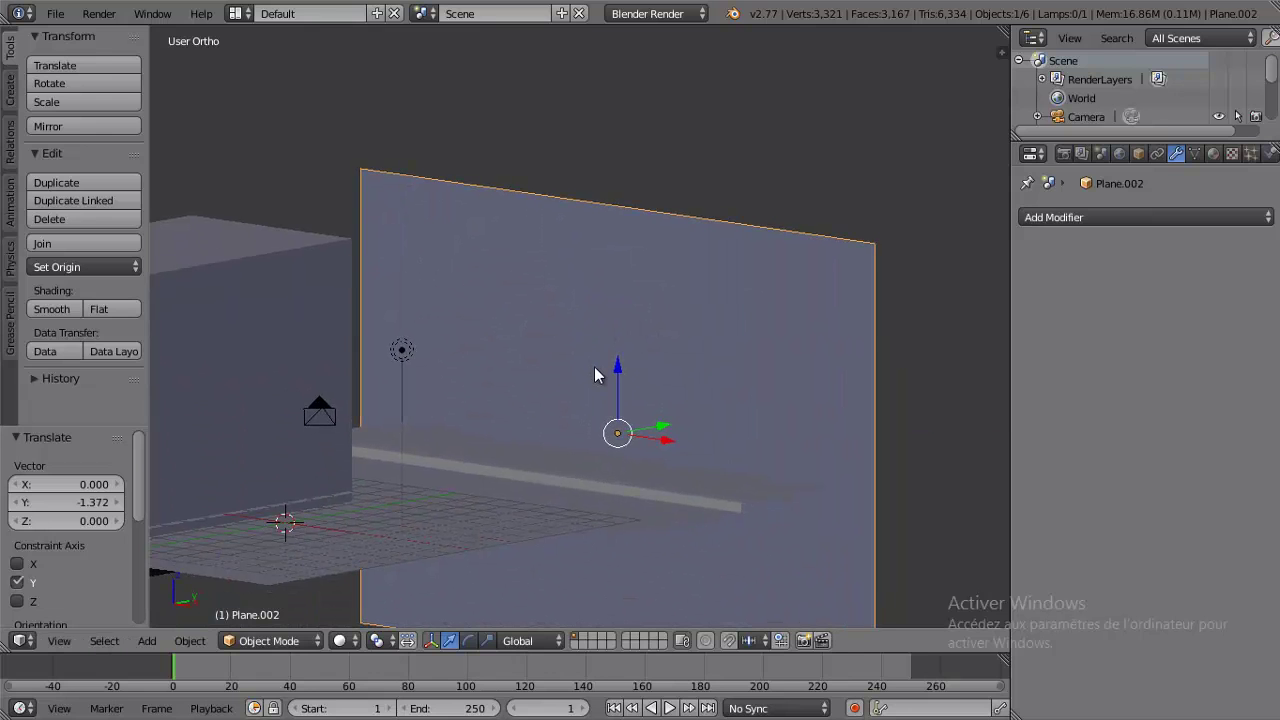
pyautogui.press('KP_3')
pyautogui.press('KP_5')
pyautogui.press('KP_4')
pyautogui.press('KP_1')
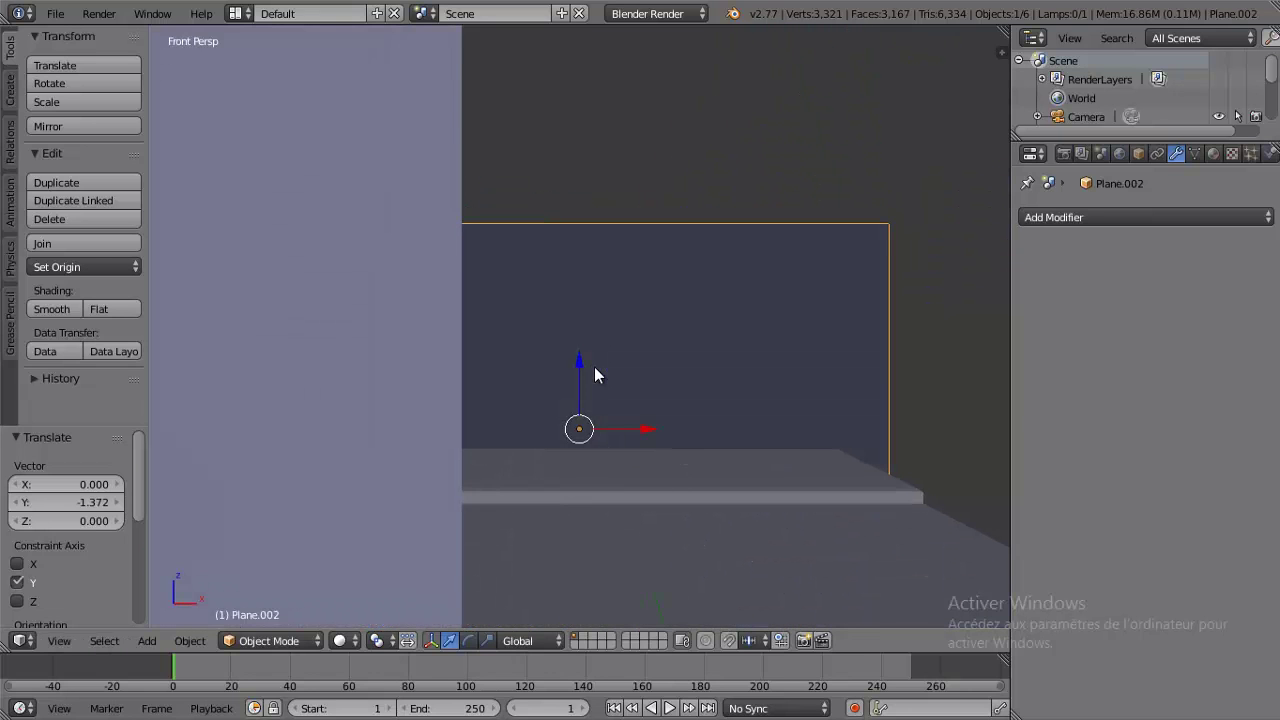
pyautogui.scroll(-2, 594, 367)
pyautogui.moveTo(594, 367)
pyautogui.mouseDown(button='middle')
pyautogui.moveTo(626, 311)
pyautogui.moveTo(567, 369)
pyautogui.moveTo(519, 360)
pyautogui.moveTo(518, 406)
pyautogui.mouseUp(button='middle')
pyautogui.scroll(-2, 631, 349)
pyautogui.scroll(2, 567, 369)
pyautogui.rightClick(519, 360)
# - Add a new cube and move it along X to the street's opposite side
pyautogui.hotkey('shift', 'a')
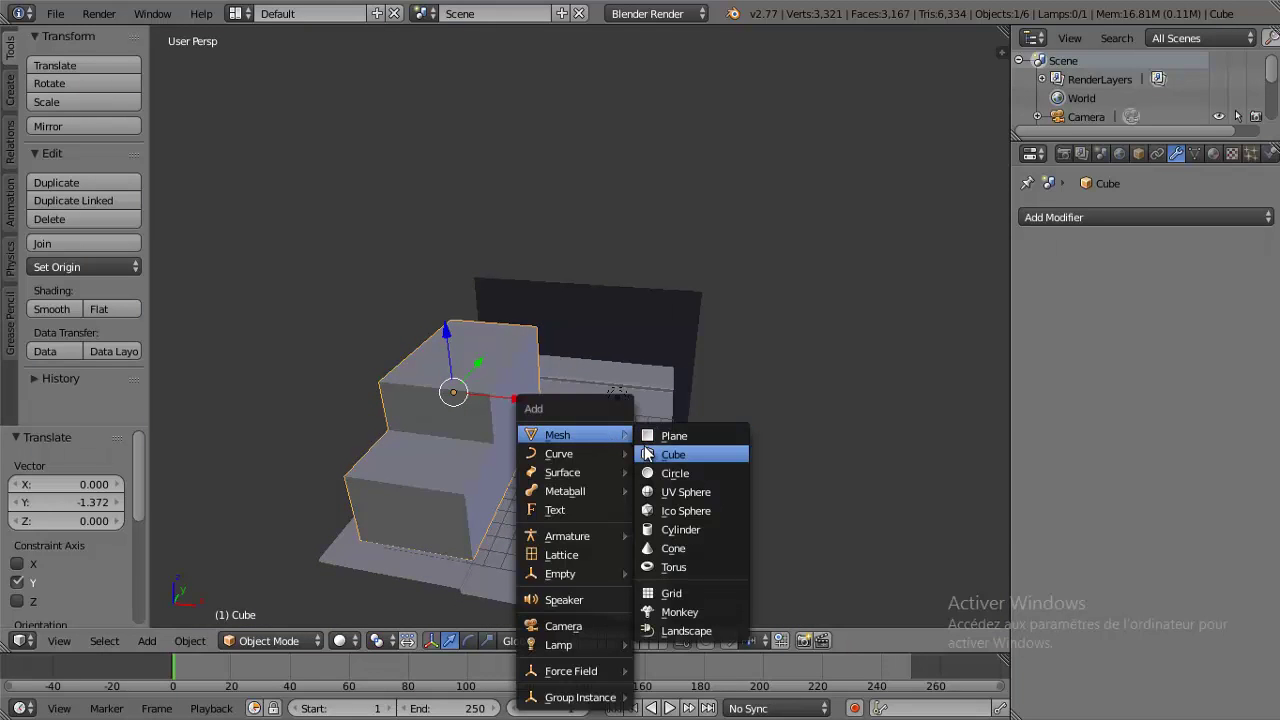
pyautogui.click(648, 455)
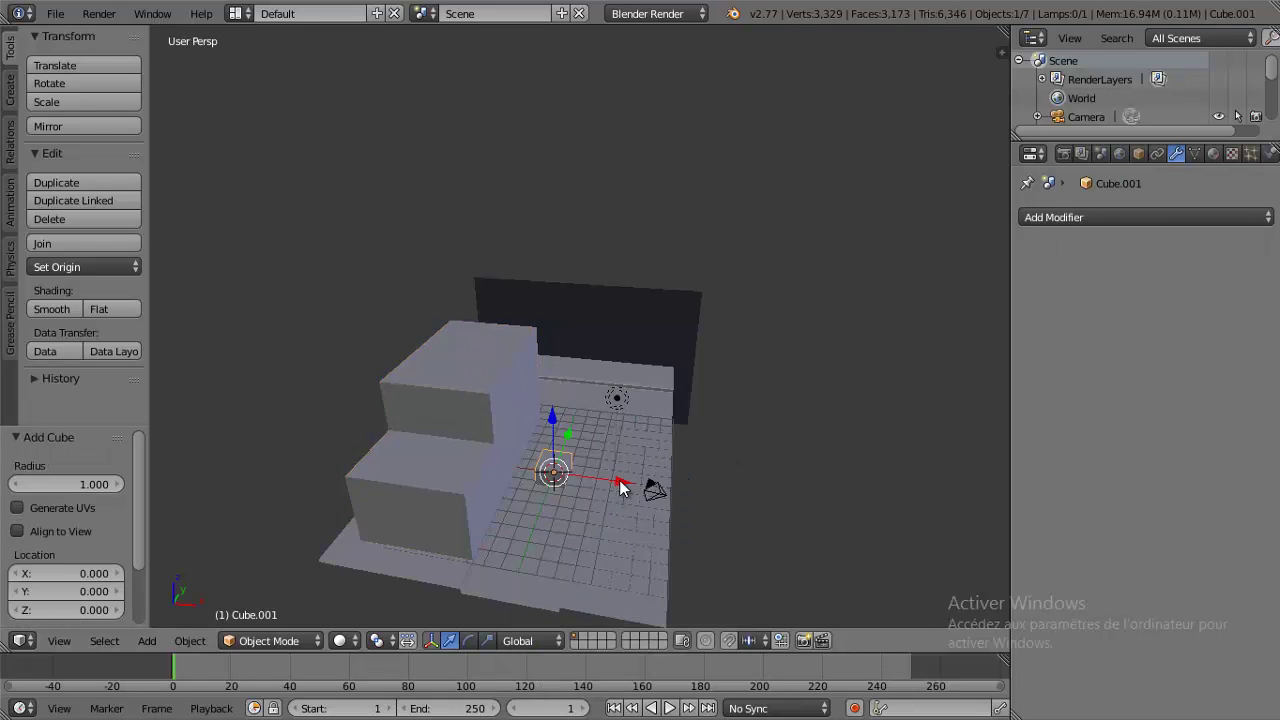
pyautogui.press('g')
pyautogui.press('x')
pyautogui.click(699, 486)
pyautogui.moveTo(699, 486)
pyautogui.mouseDown(button='middle')
pyautogui.moveTo(636, 484)
pyautogui.moveTo(586, 523)
pyautogui.mouseUp(button='middle')
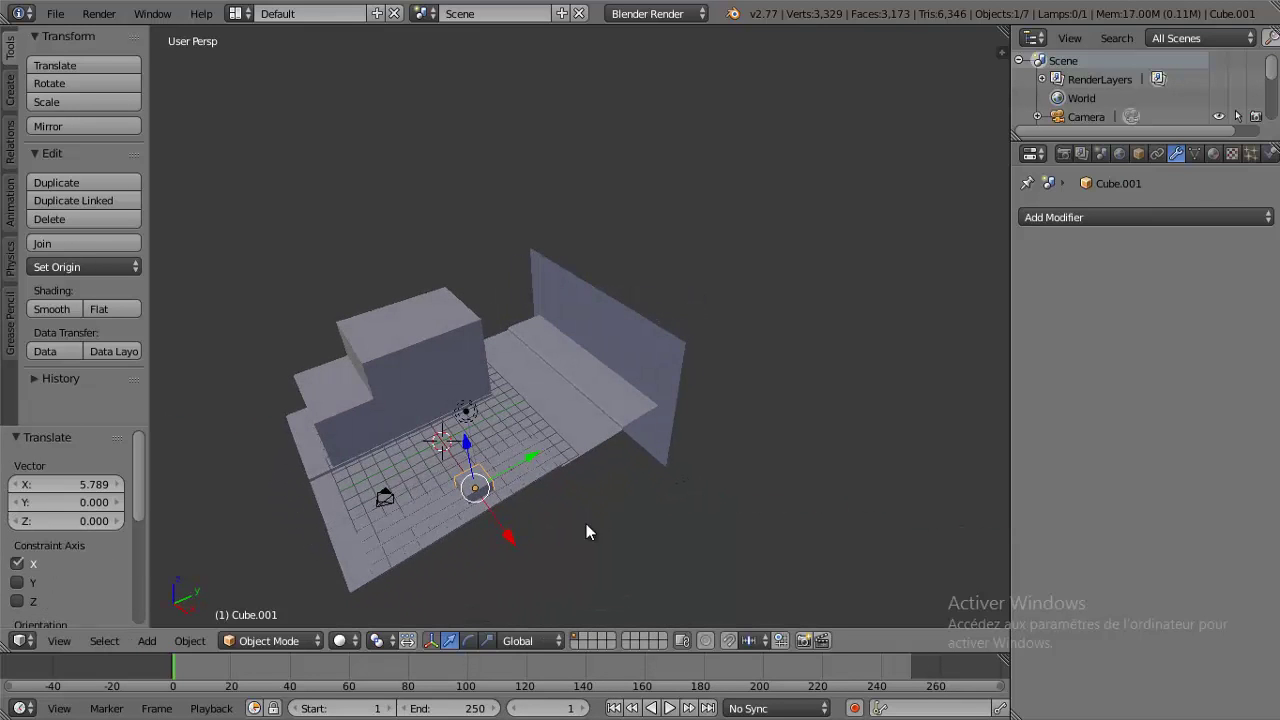
# - Stretch the cube to 6.17 along Y and 2.3 along X into a long block
pyautogui.press('s')
pyautogui.press('y')
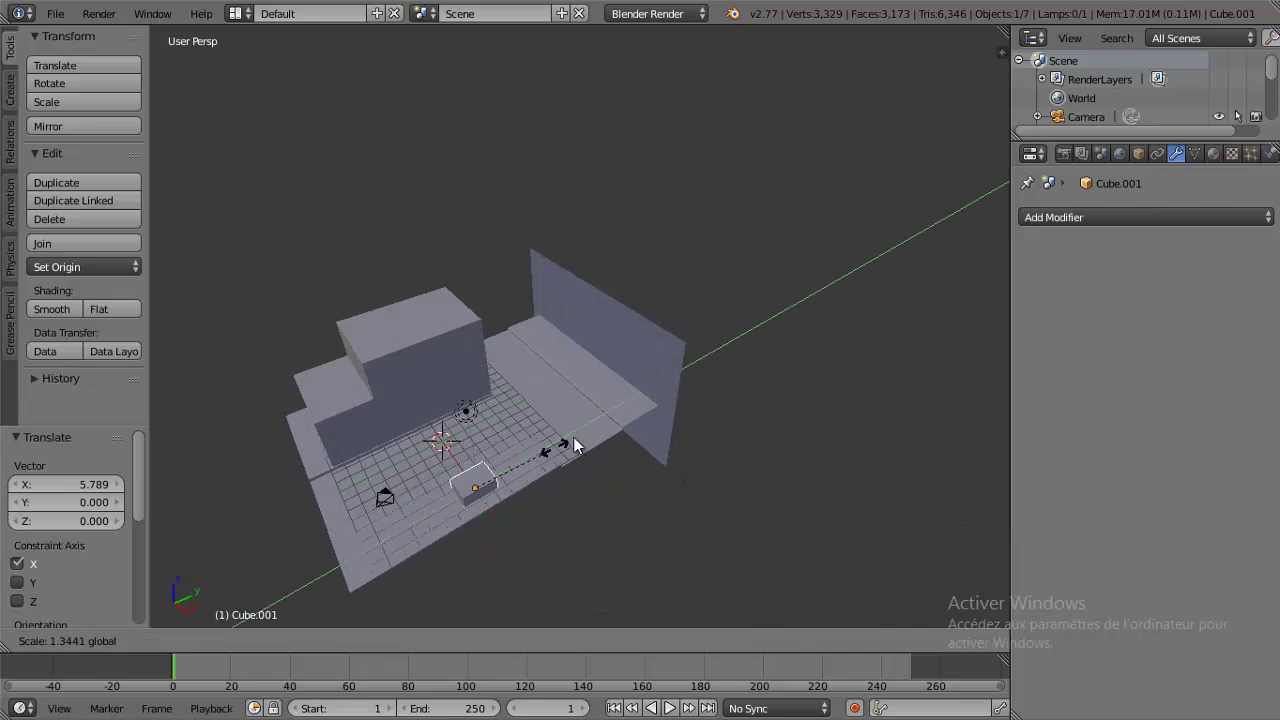
pyautogui.click(838, 363)
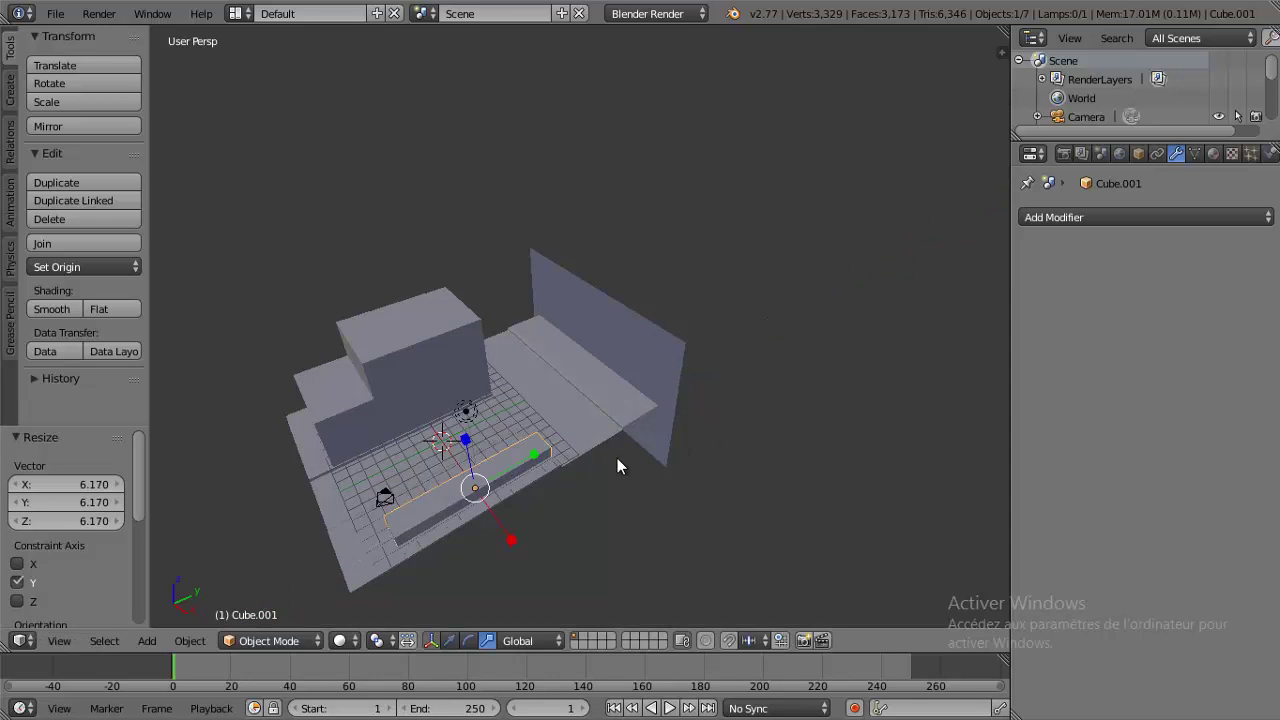
pyautogui.moveTo(617, 460); pyautogui.dragTo(707, 415, button='middle')
pyautogui.press('s')
pyautogui.press('x')
pyautogui.click(806, 476)
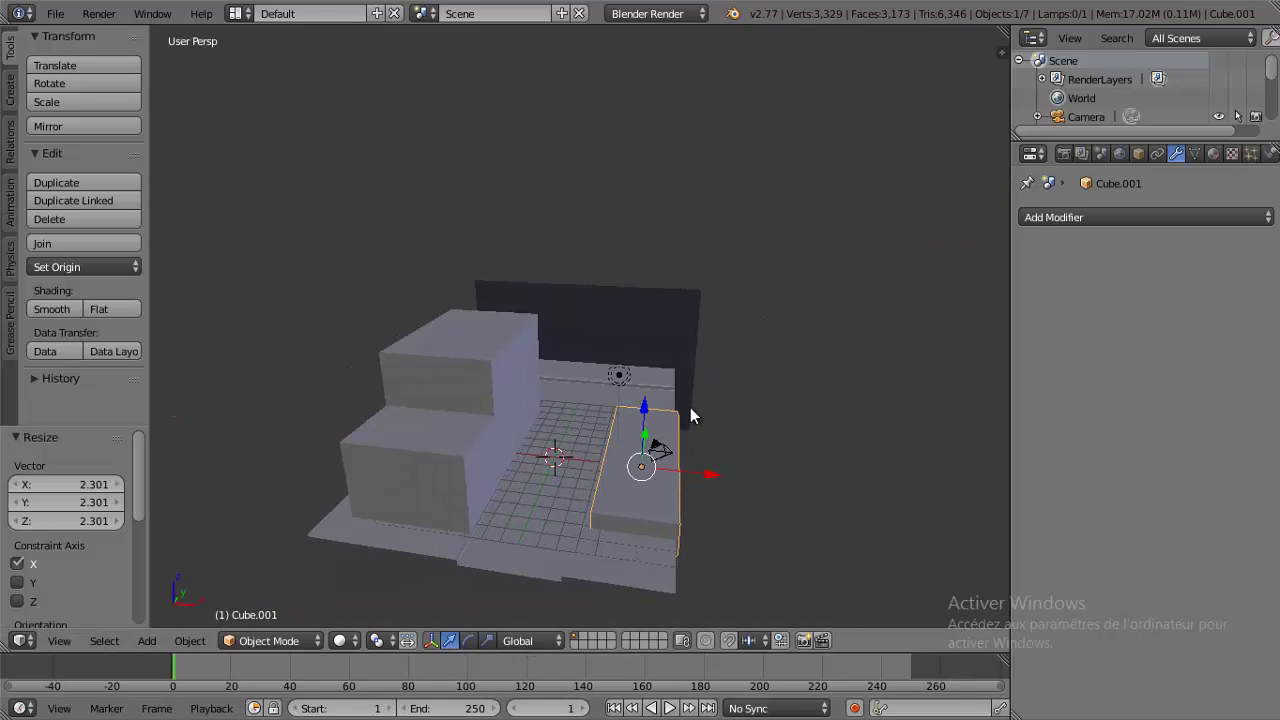
# - Raise the block 1.010 onto the sidewalk and enter Edit Mode
pyautogui.press('g')
pyautogui.press('z')
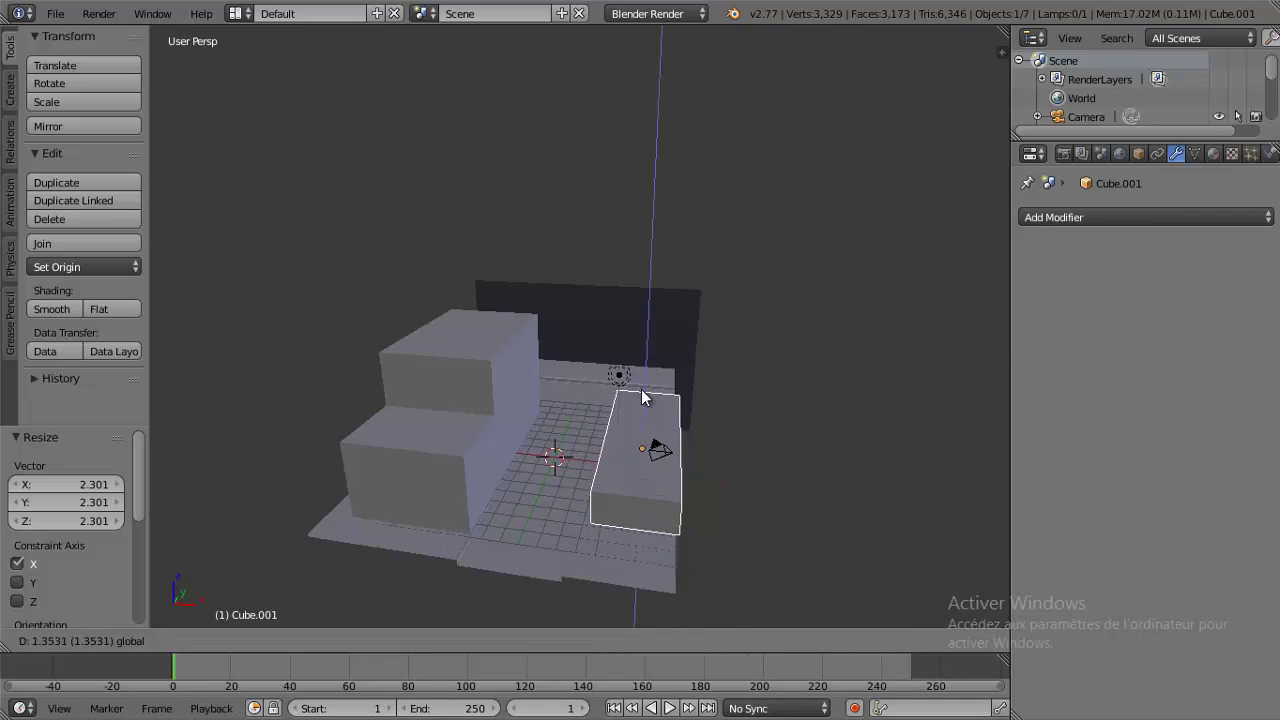
pyautogui.click(642, 396)
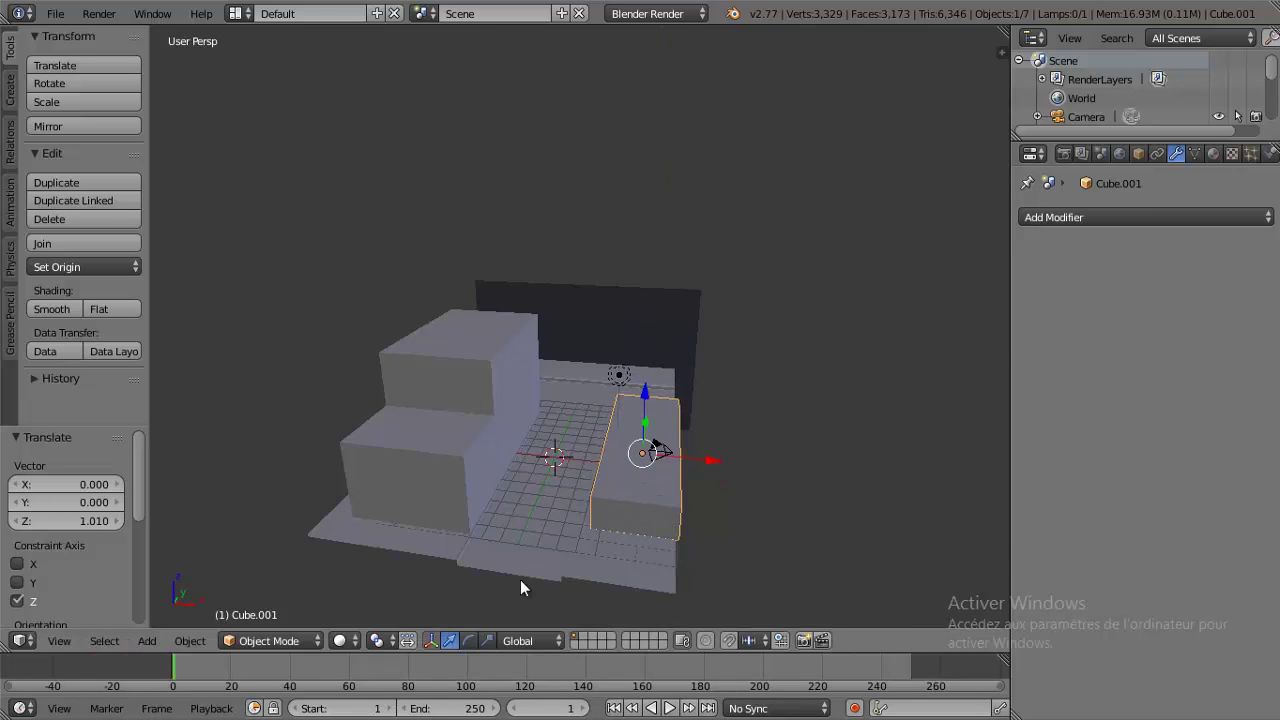
pyautogui.press('Tab')
# - Pull the block's top face up into a tall building and adjust its right side face along X
pyautogui.rightClick(608, 498)
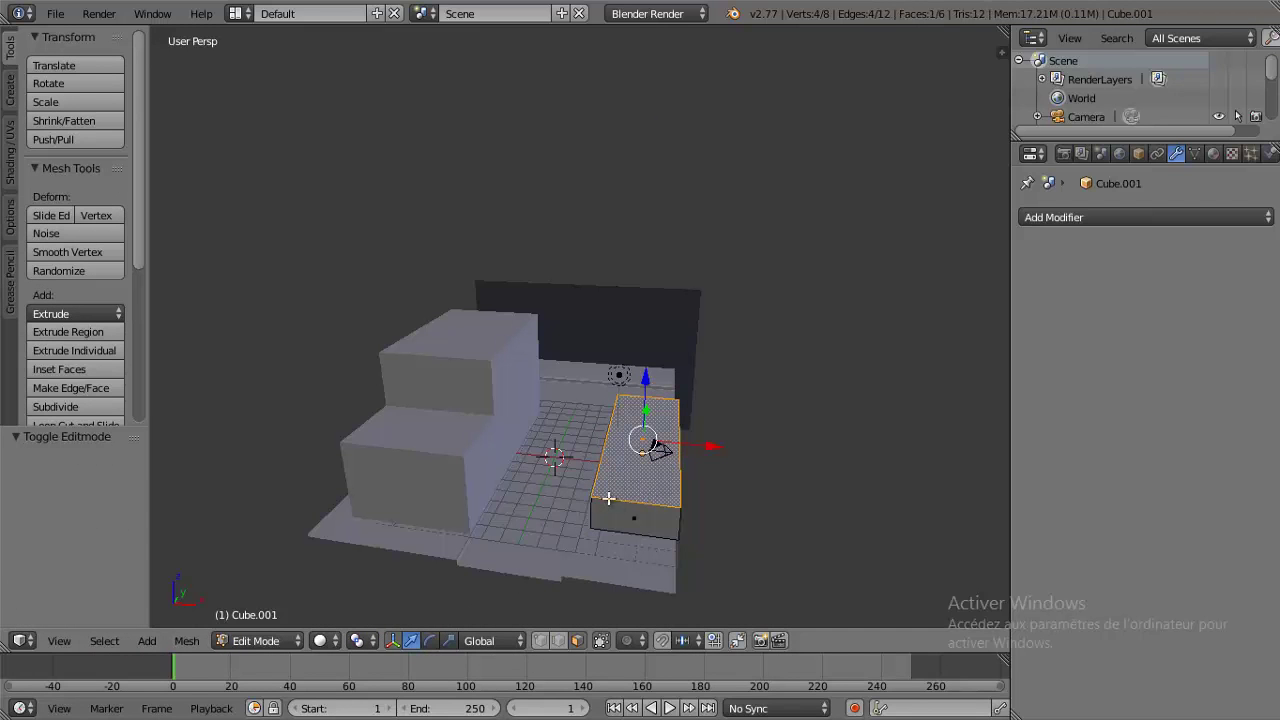
pyautogui.moveTo(645, 370); pyautogui.dragTo(652, 286)
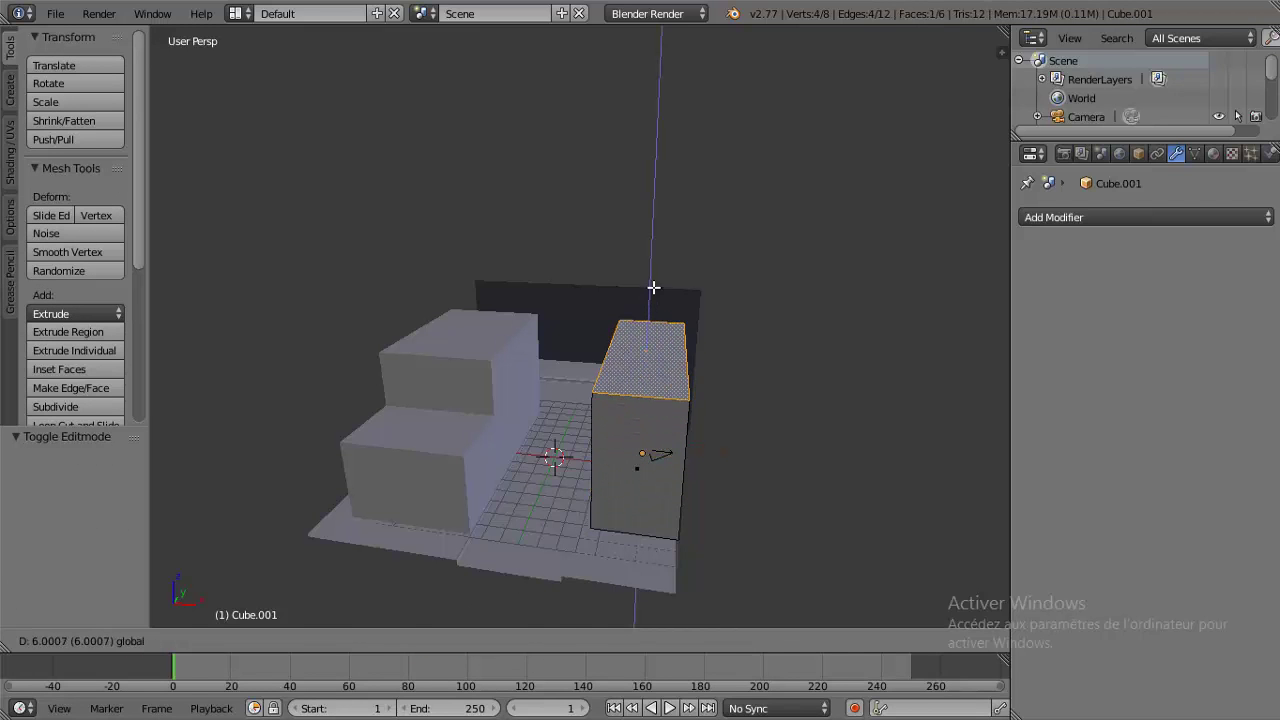
pyautogui.moveTo(652, 286); pyautogui.dragTo(618, 352, button='middle')
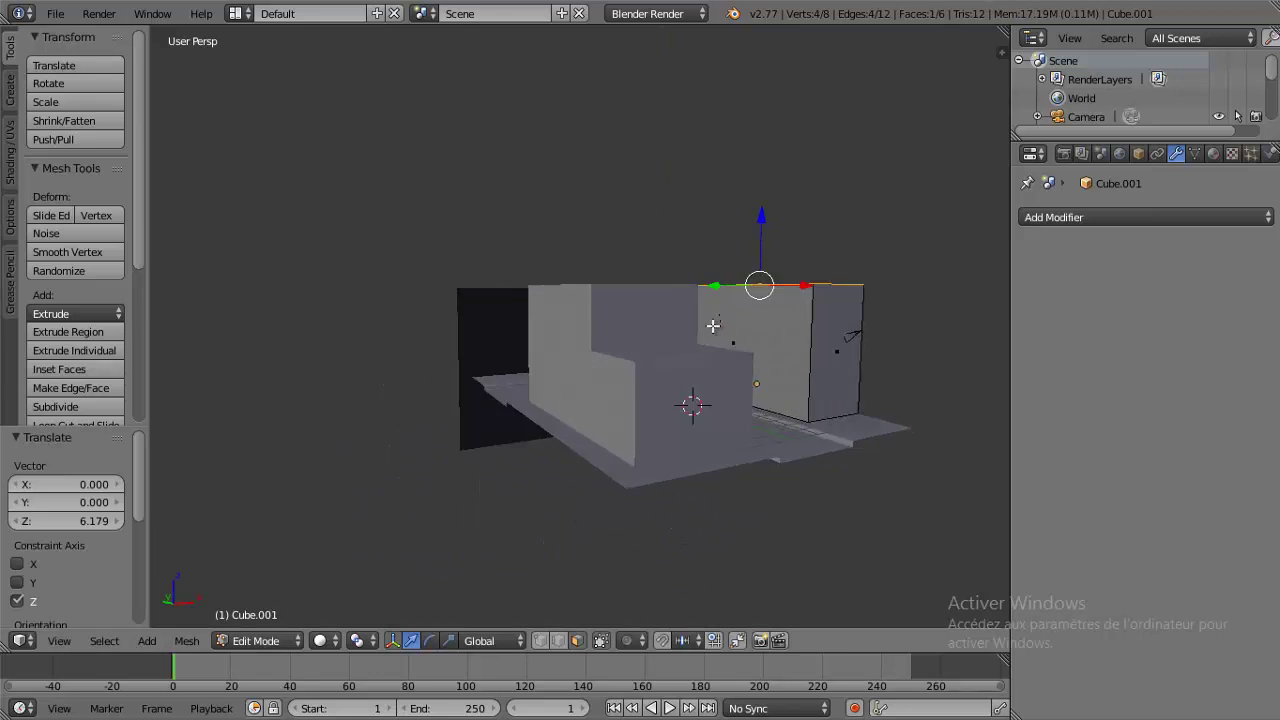
pyautogui.rightClick(618, 352)
pyautogui.press('g')
pyautogui.press('x')
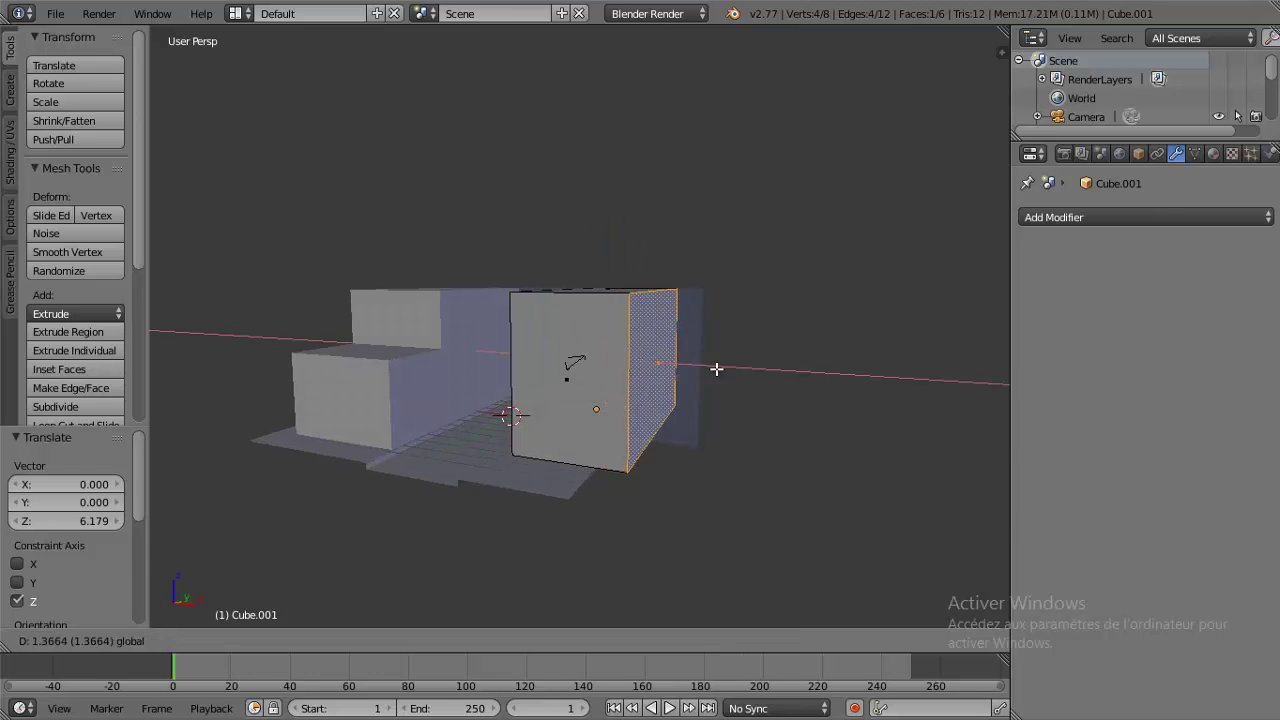
pyautogui.click(743, 374)
pyautogui.moveTo(743, 374)
pyautogui.mouseDown(button='middle')
pyautogui.moveTo(651, 431)
pyautogui.moveTo(651, 454)
pyautogui.moveTo(733, 445)
pyautogui.mouseUp(button='middle')
pyautogui.moveTo(833, 402); pyautogui.dragTo(837, 403)
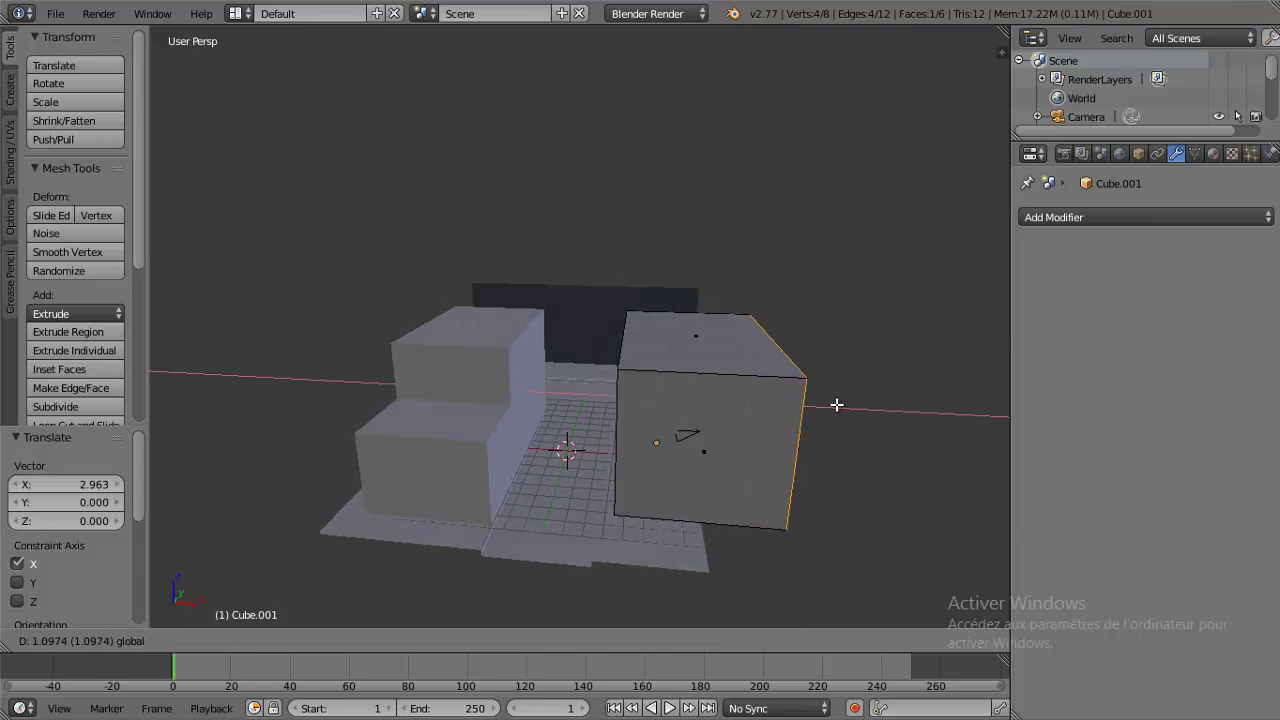
pyautogui.moveTo(786, 400)
pyautogui.mouseDown(button='middle')
pyautogui.moveTo(804, 418)
pyautogui.moveTo(808, 408)
pyautogui.moveTo(778, 443)
pyautogui.moveTo(783, 375)
pyautogui.moveTo(743, 422)
pyautogui.moveTo(716, 411)
pyautogui.moveTo(704, 431)
pyautogui.moveTo(640, 378)
pyautogui.mouseUp(button='middle')
# - Back in Object Mode, select the backdrop plane and start stretching it vertically along Z
pyautogui.press('Tab')
pyautogui.scroll(4, 716, 411)
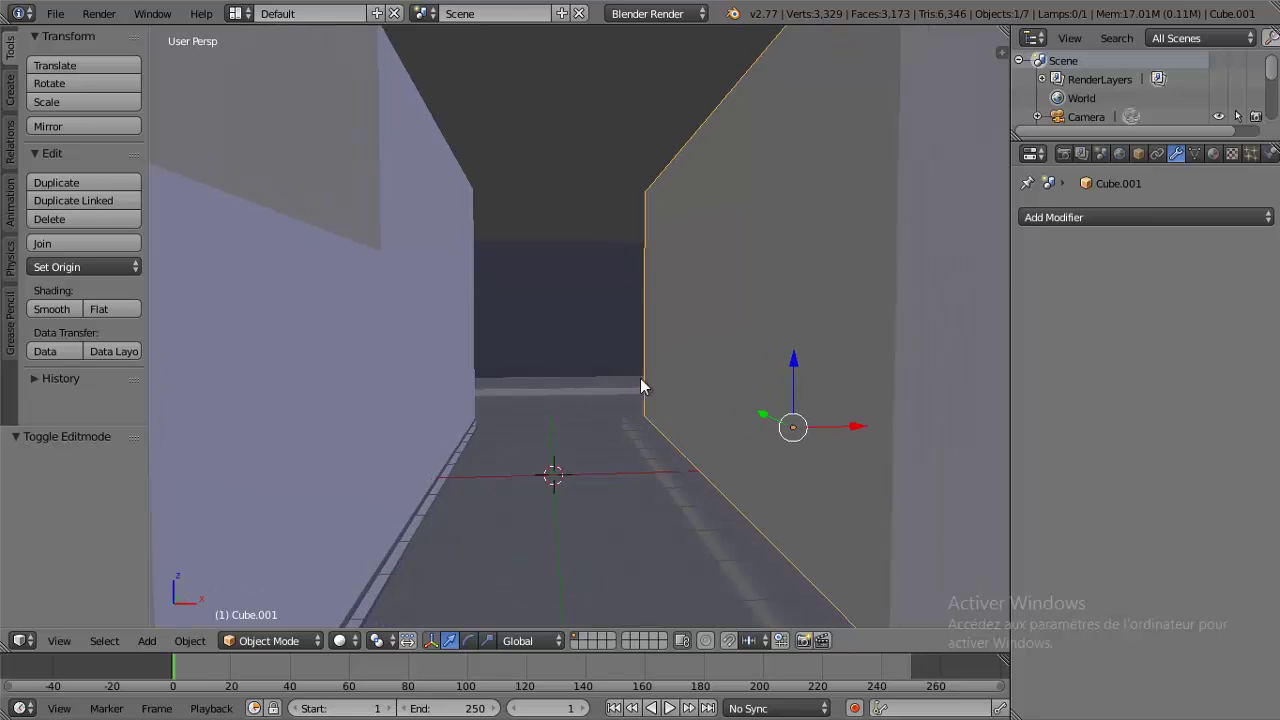
pyautogui.rightClick(569, 313)
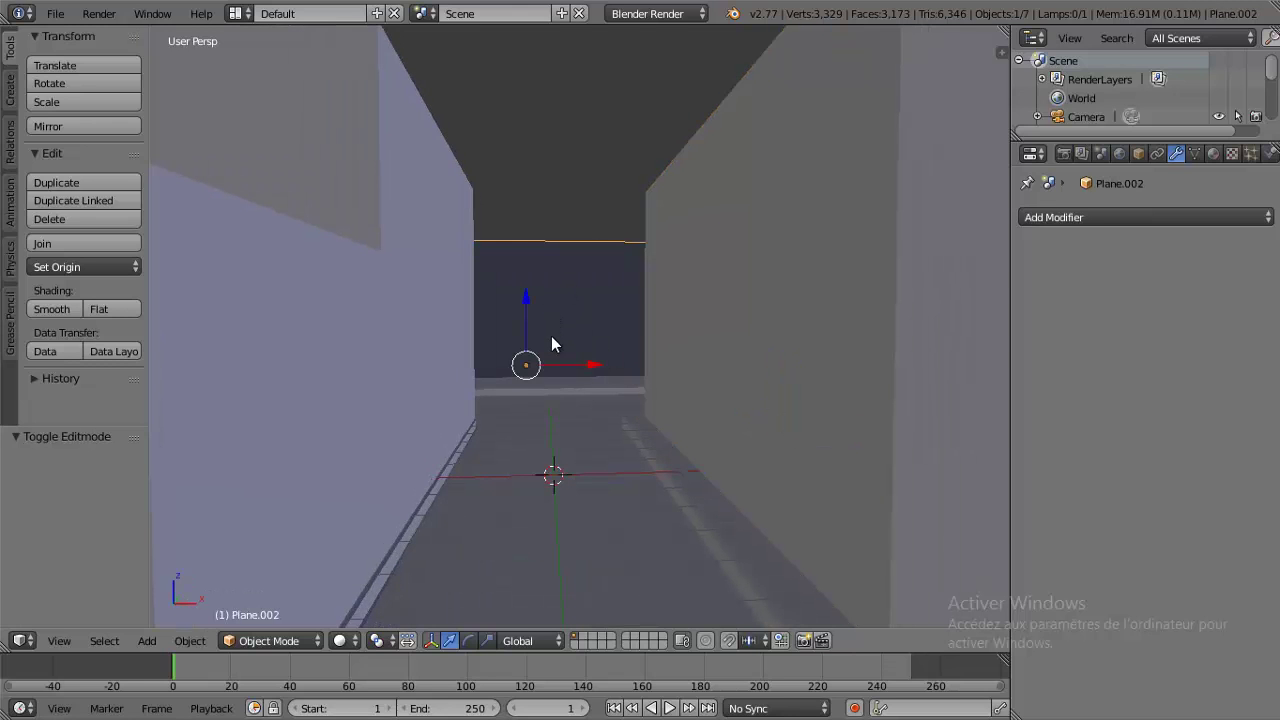
pyautogui.press('s')
pyautogui.press('z')
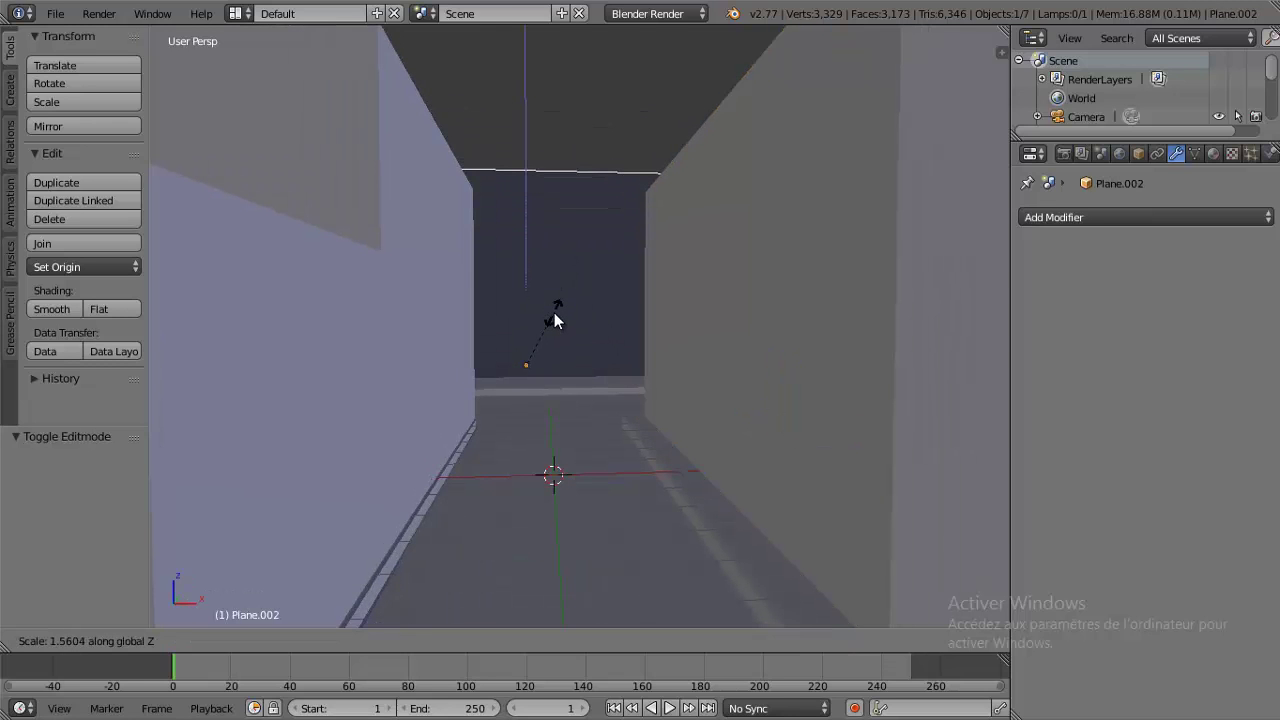